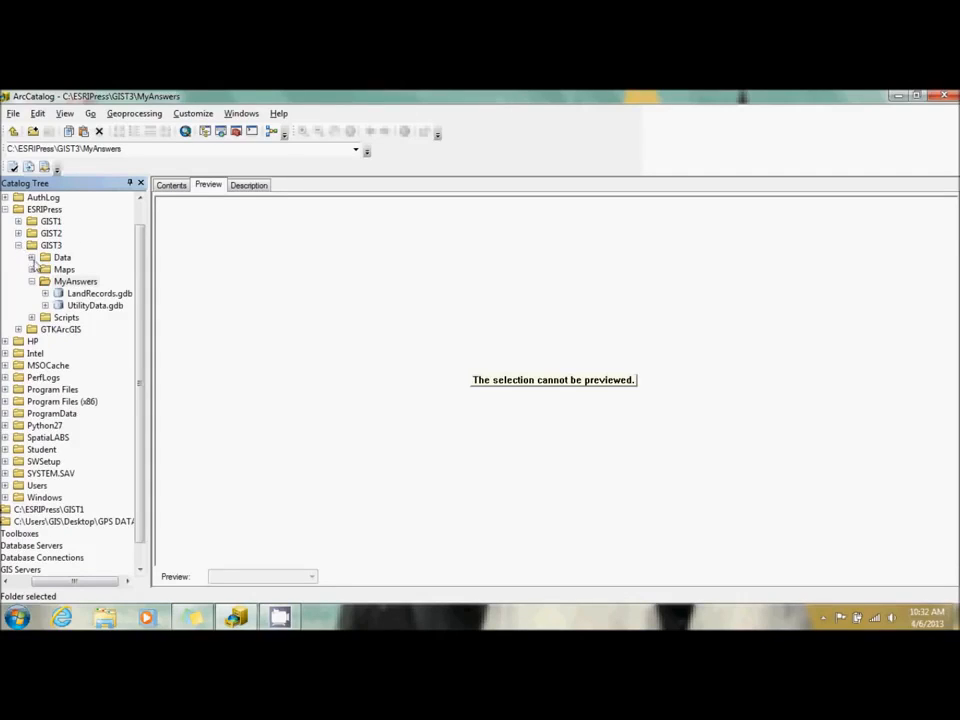
Examine the field names and data types of ParcelSource.shp in the GIST3 Data folder through its shapefile properties
left_click(32, 258)
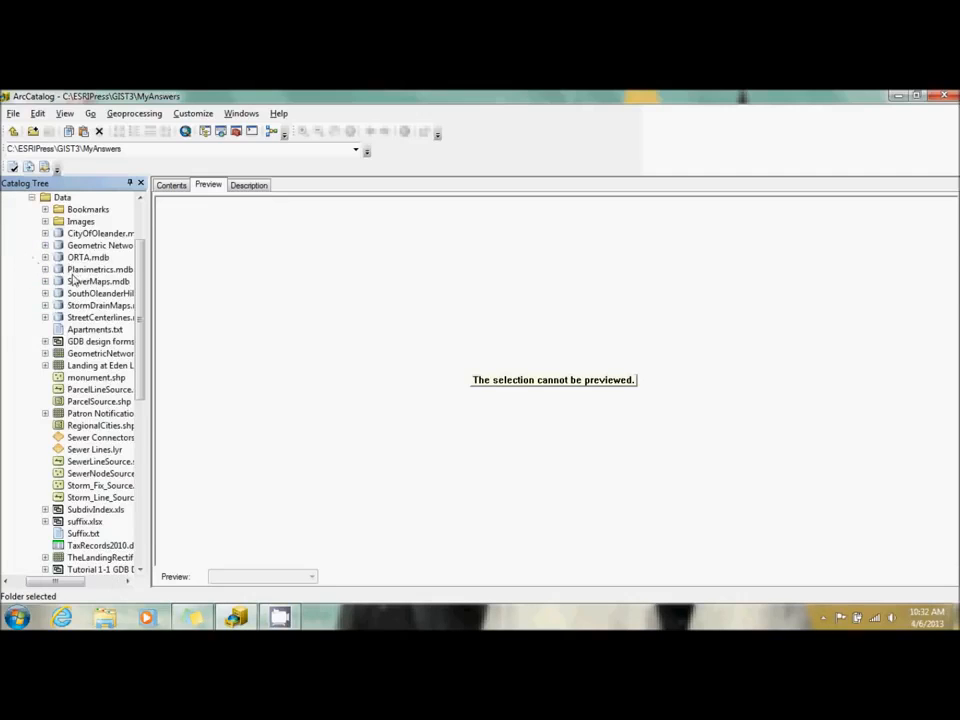
left_click(88, 403)
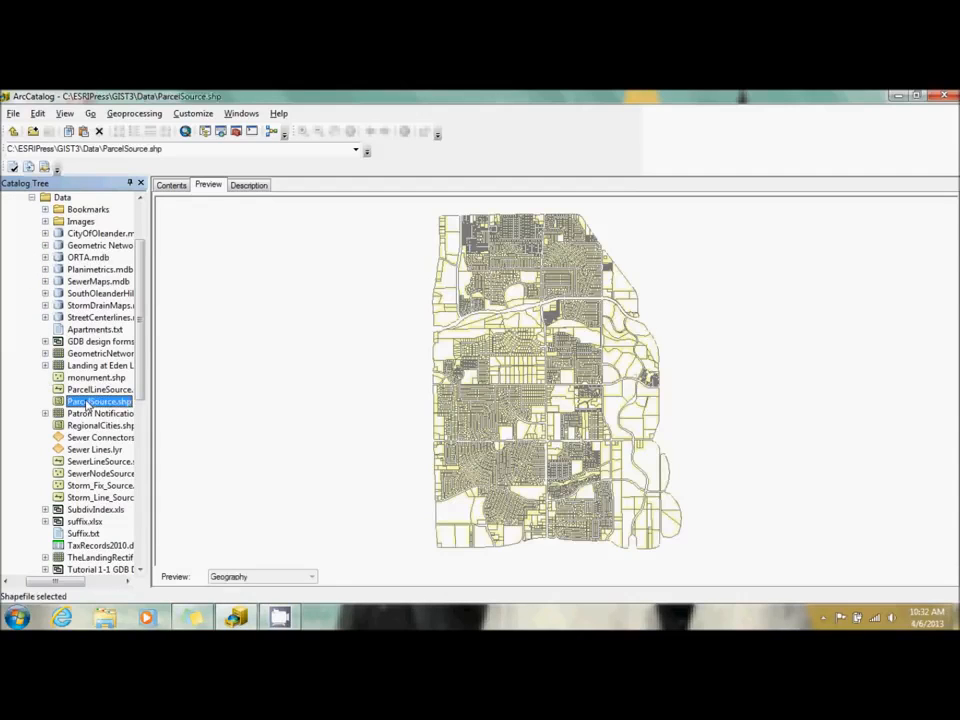
right_click(92, 405)
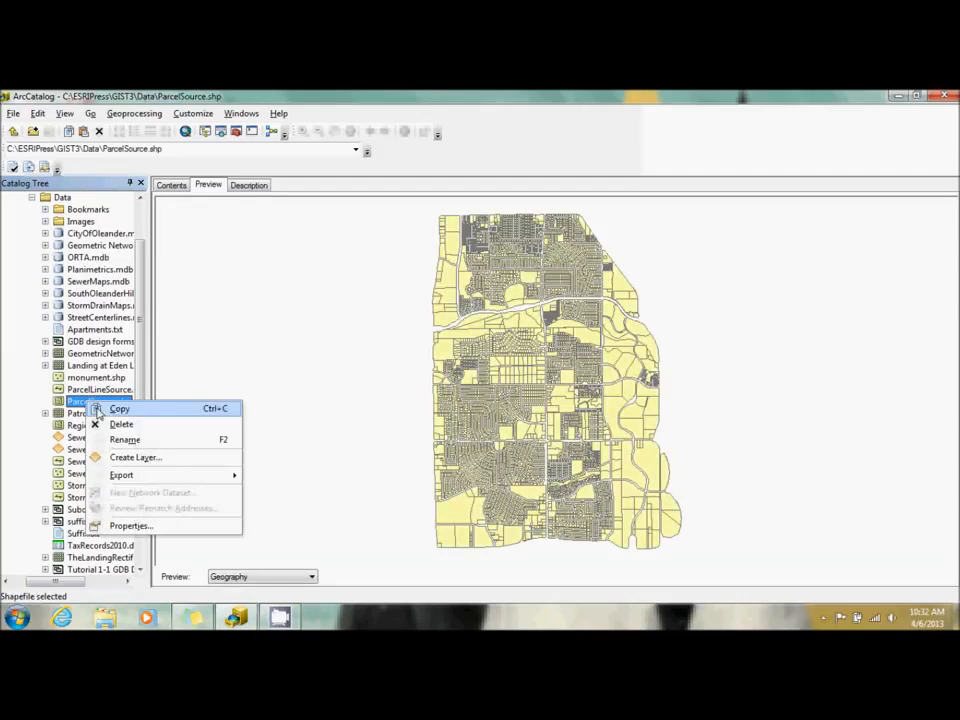
left_click(143, 529)
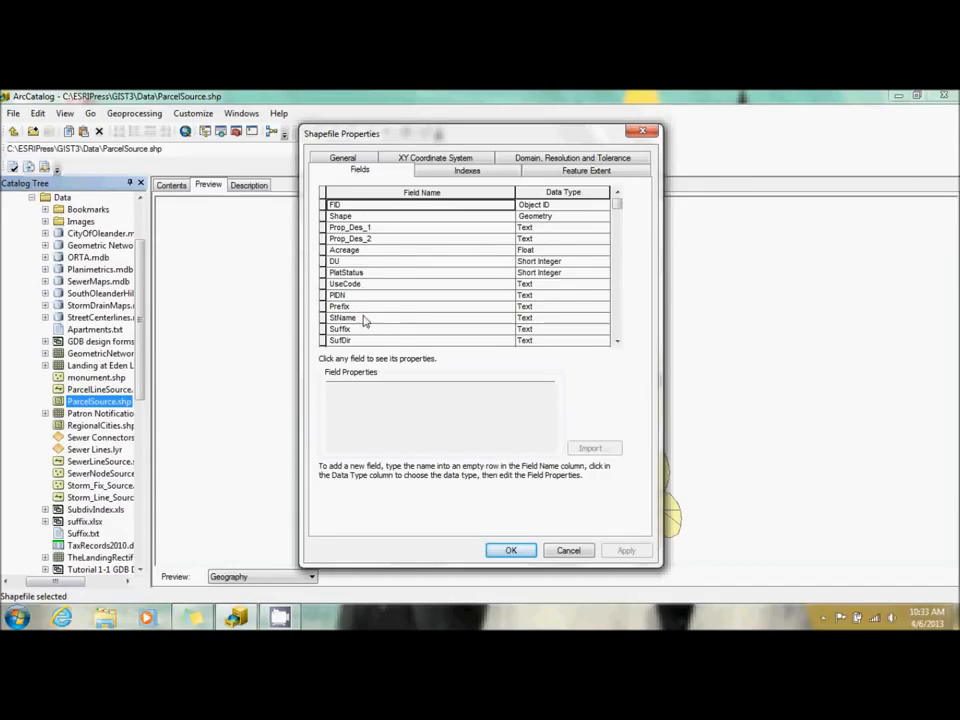
left_click_drag(620, 208, 618, 238)
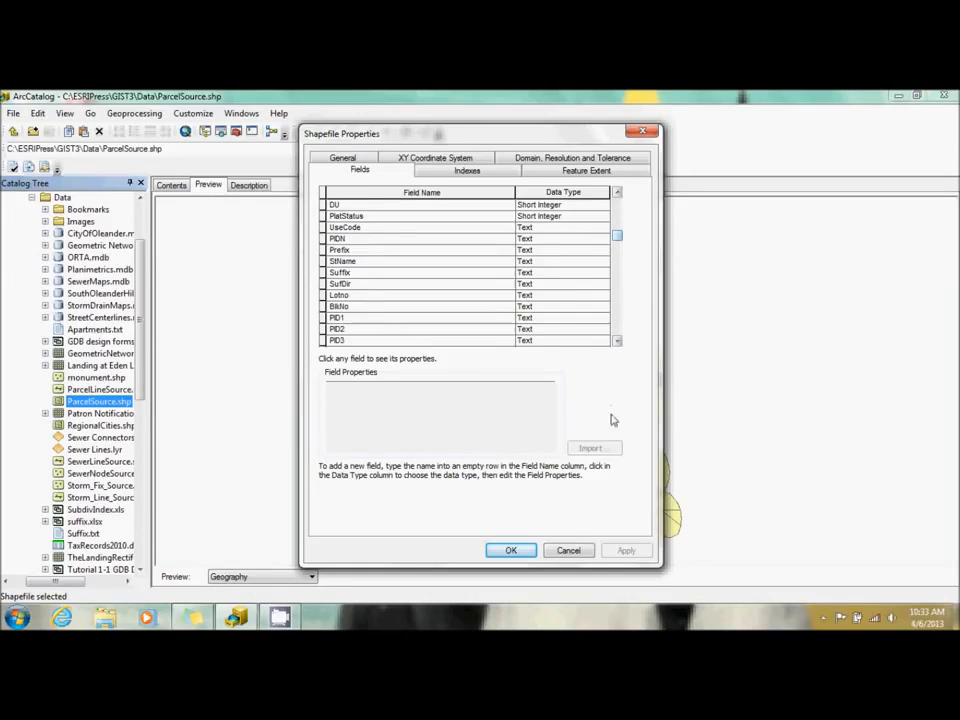
left_click_drag(620, 238, 620, 291)
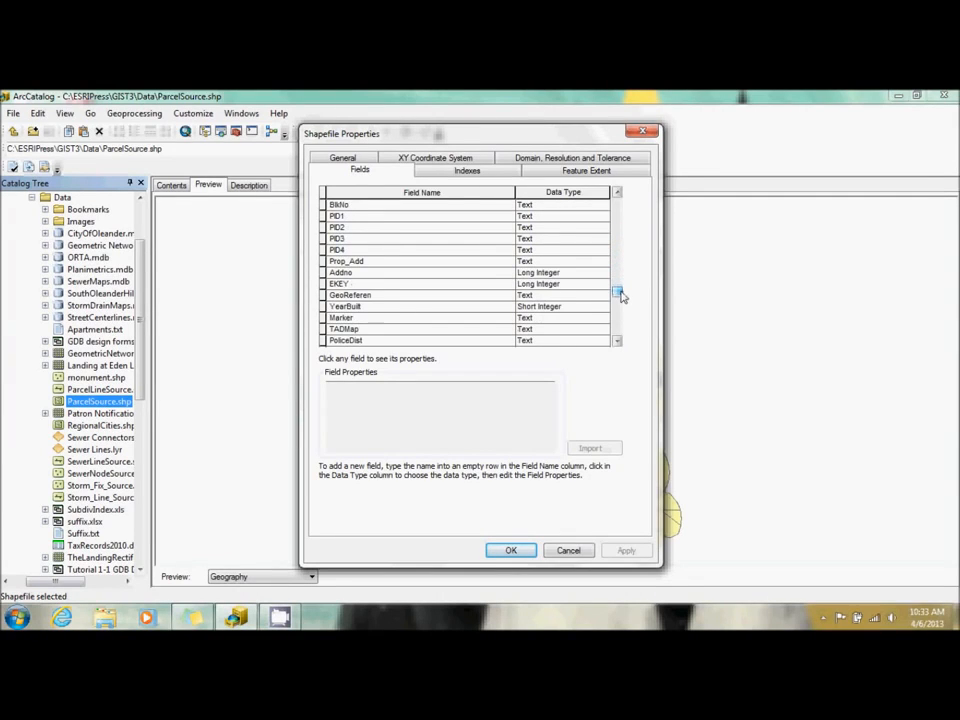
left_click(569, 551)
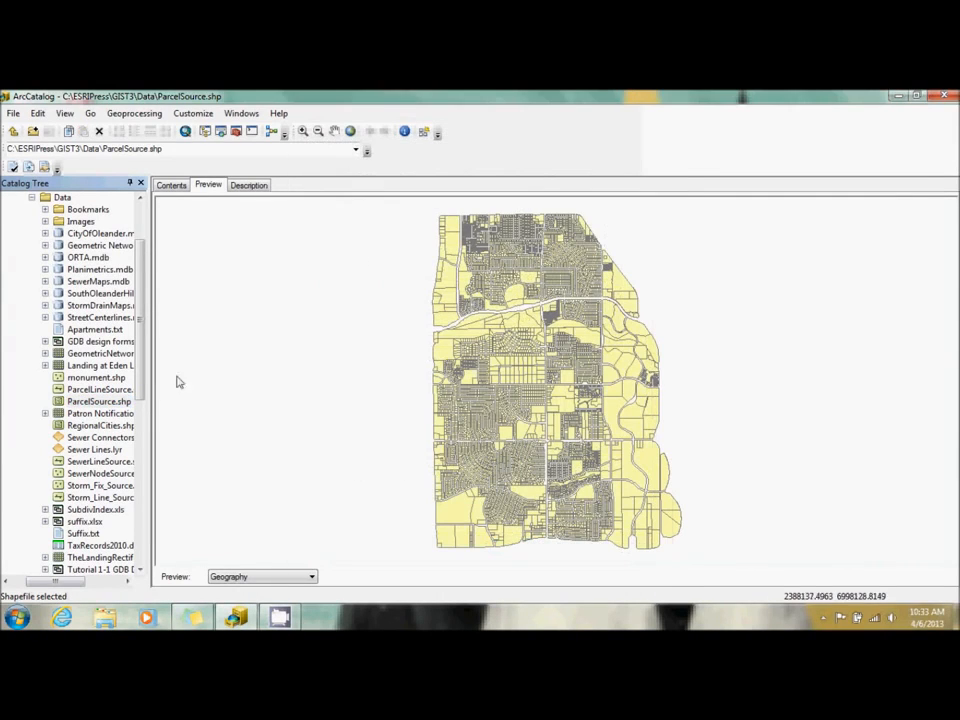
Preview the attribute table of ParcelSource.shp and look through its parcel records
right_click(95, 402)
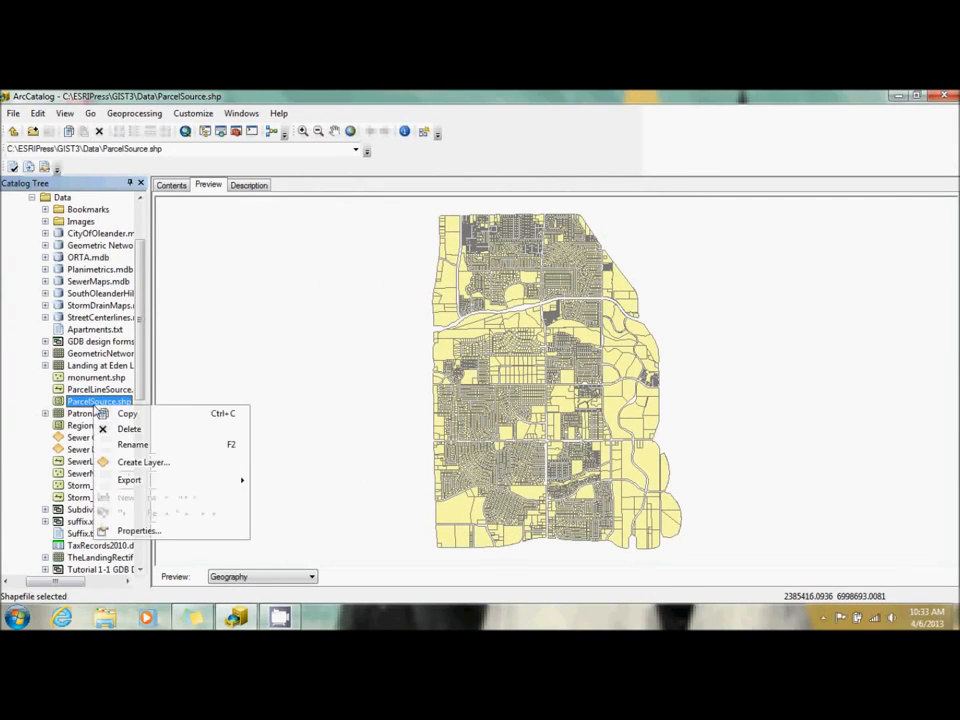
left_click(302, 577)
left_click(280, 589)
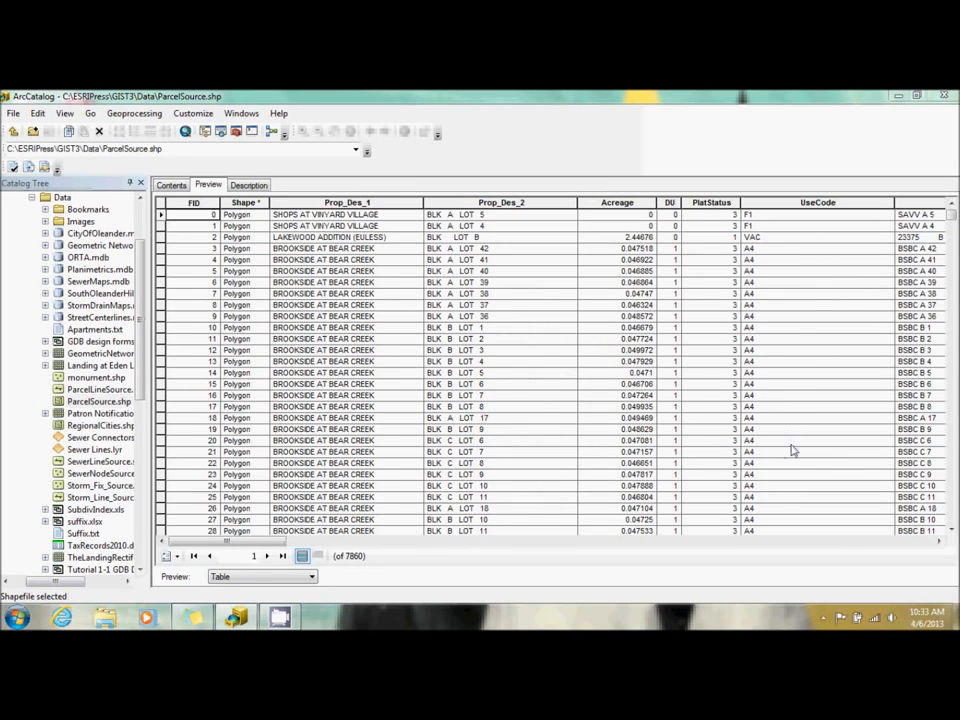
mouse_move(954, 213)
left_mouse_down()
mouse_move(954, 258)
mouse_move(954, 218)
left_mouse_up()
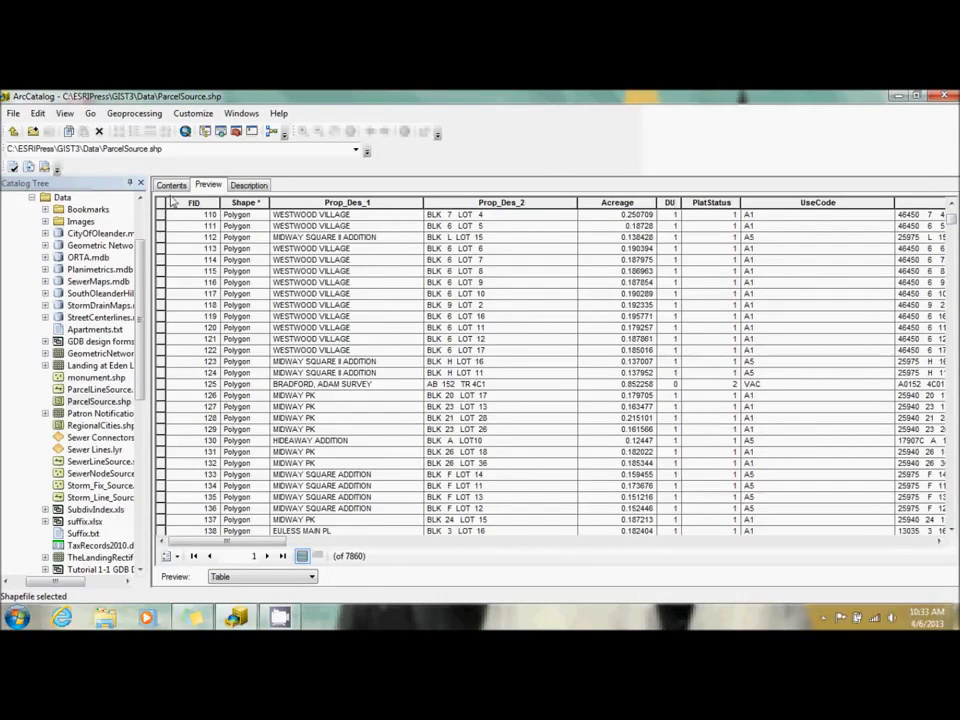
left_click(175, 186)
left_click(208, 185)
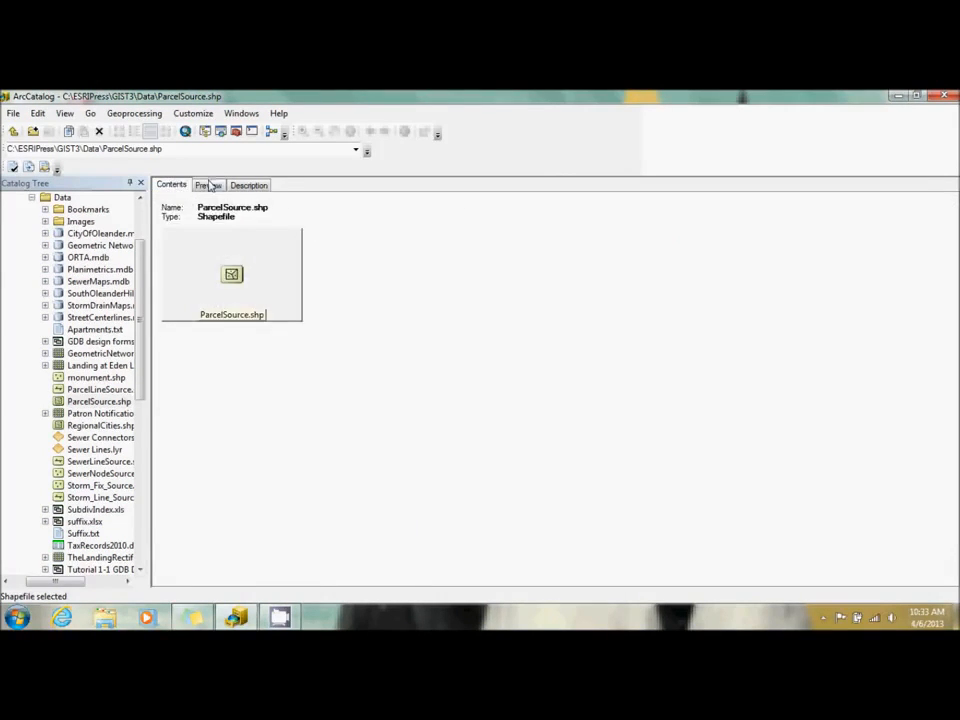
left_click(275, 578)
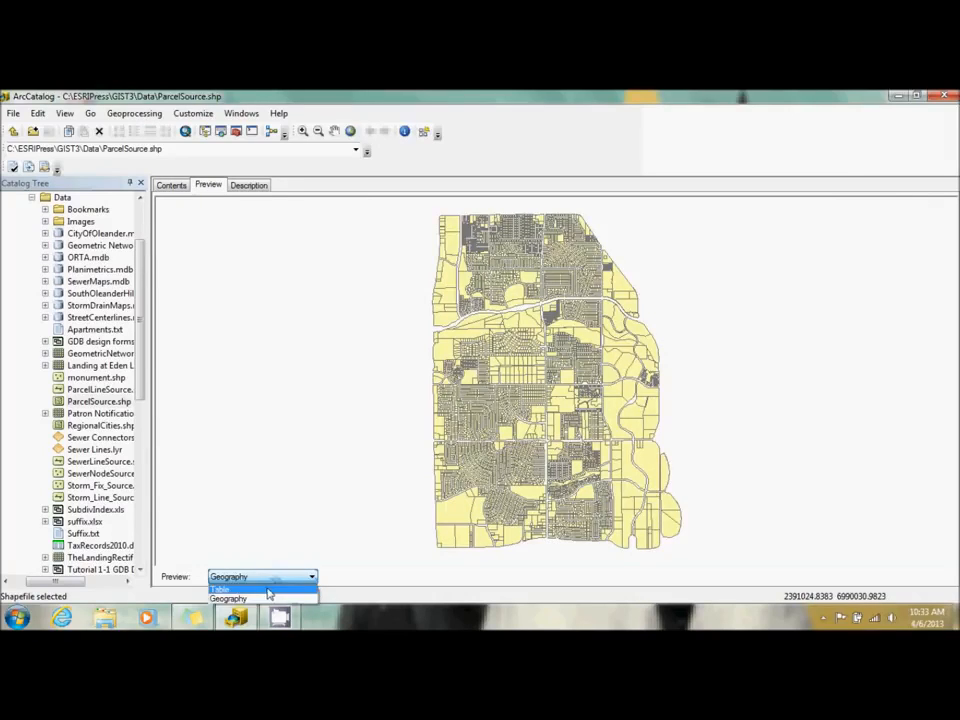
left_click(262, 589)
Collapse the Data folder and create a new folder named Backup inside MyAnswers
left_click(34, 199)
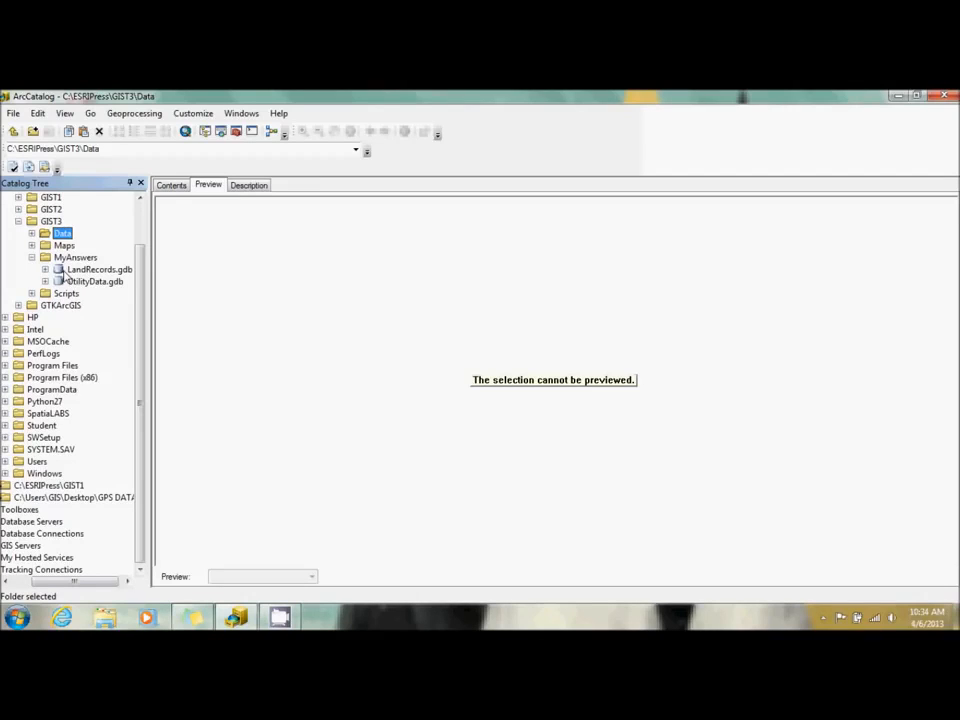
left_click(74, 257)
right_click(75, 257)
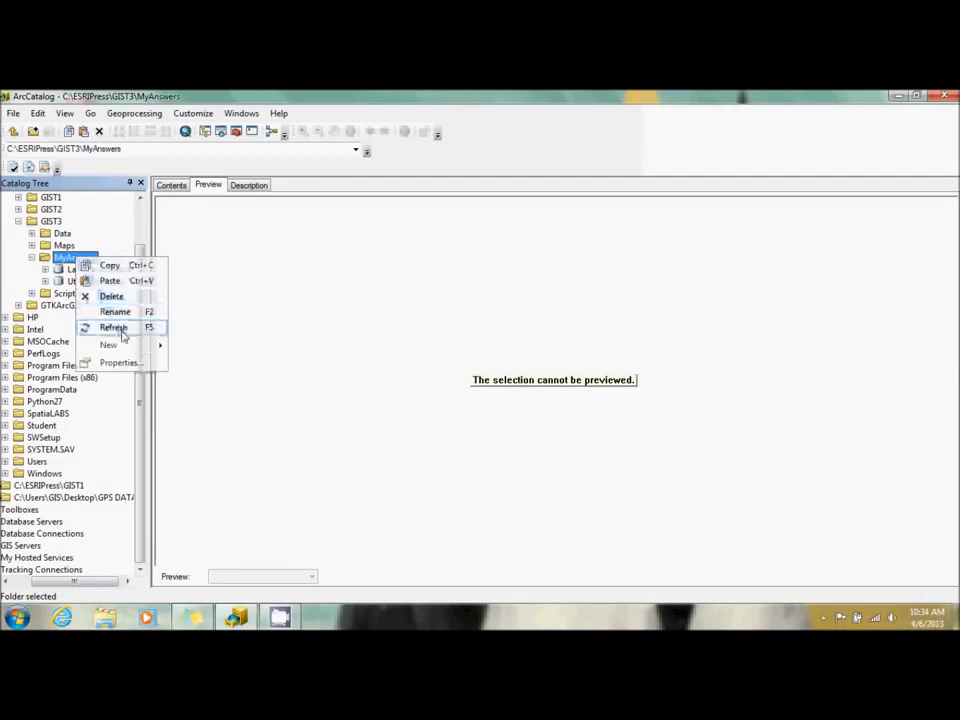
mouse_move(122, 345)
left_click(185, 346)
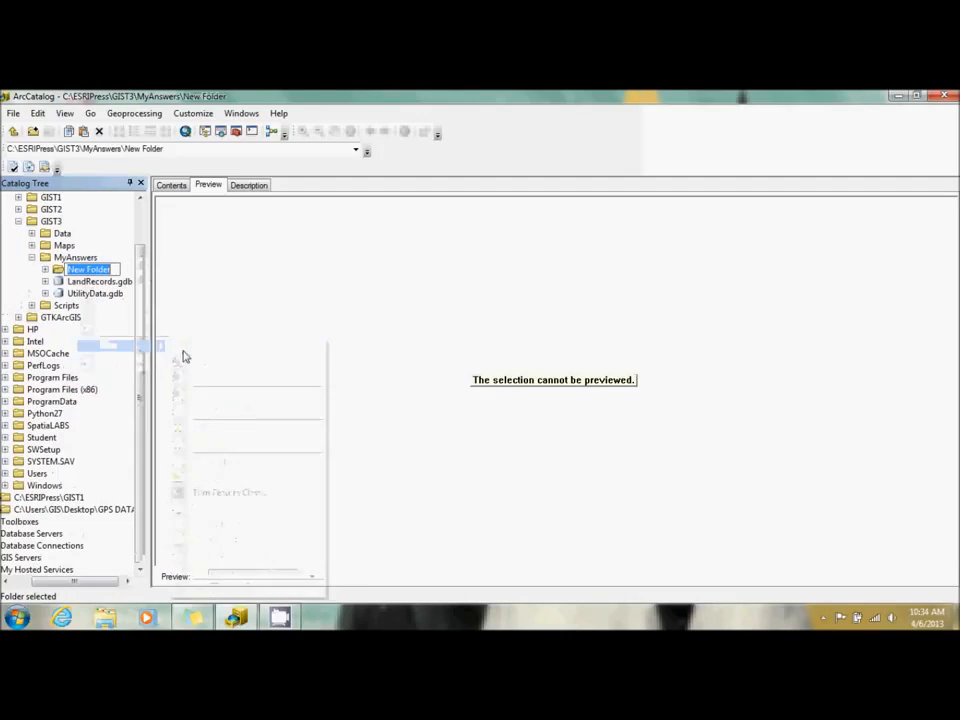
type("Backup")
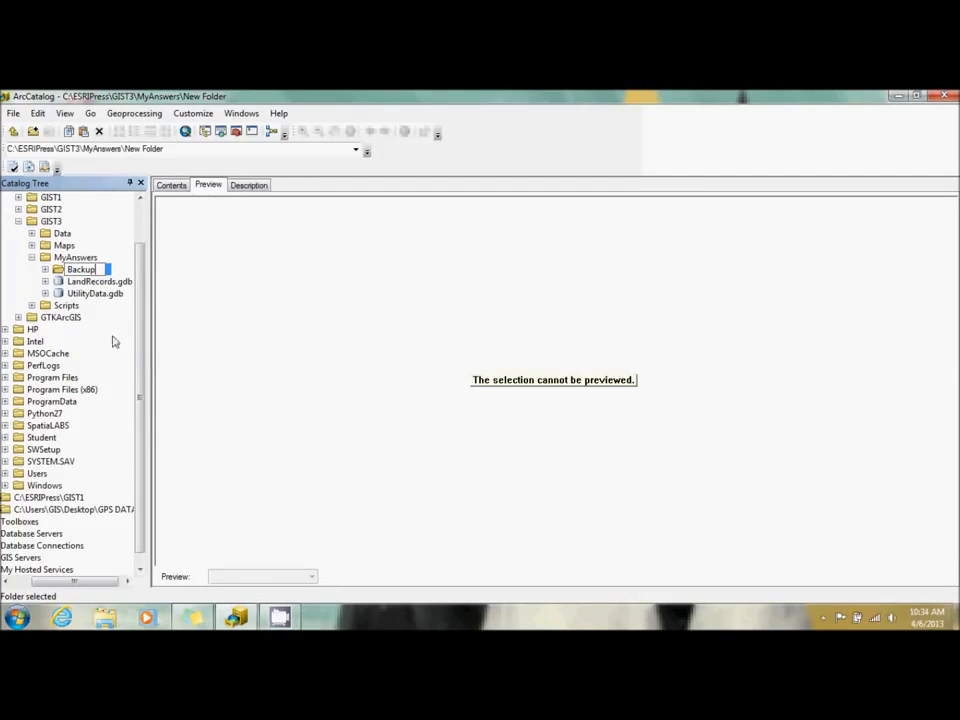
key("Return")
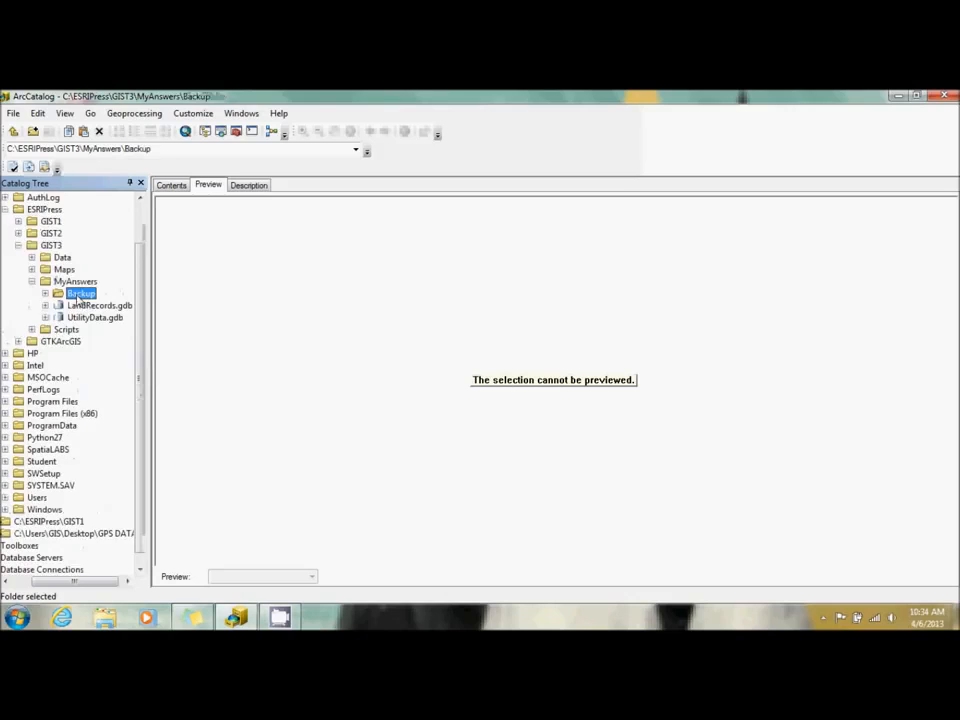
Copy LandRecords.gdb from MyAnswers into the Backup folder and check that folder's contents
left_click(81, 308)
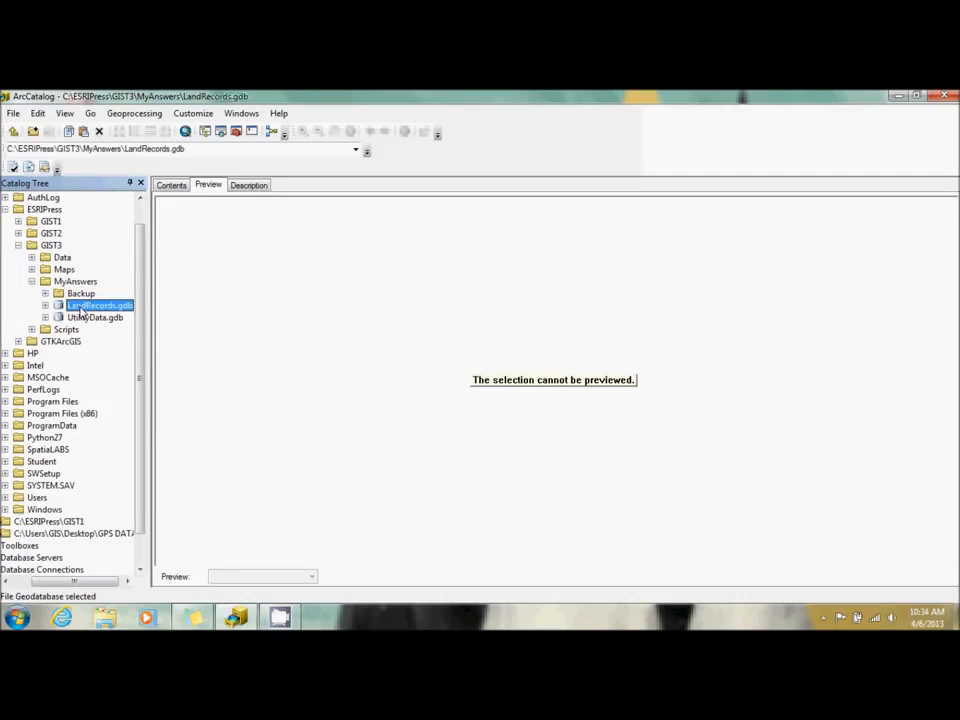
right_click(82, 315)
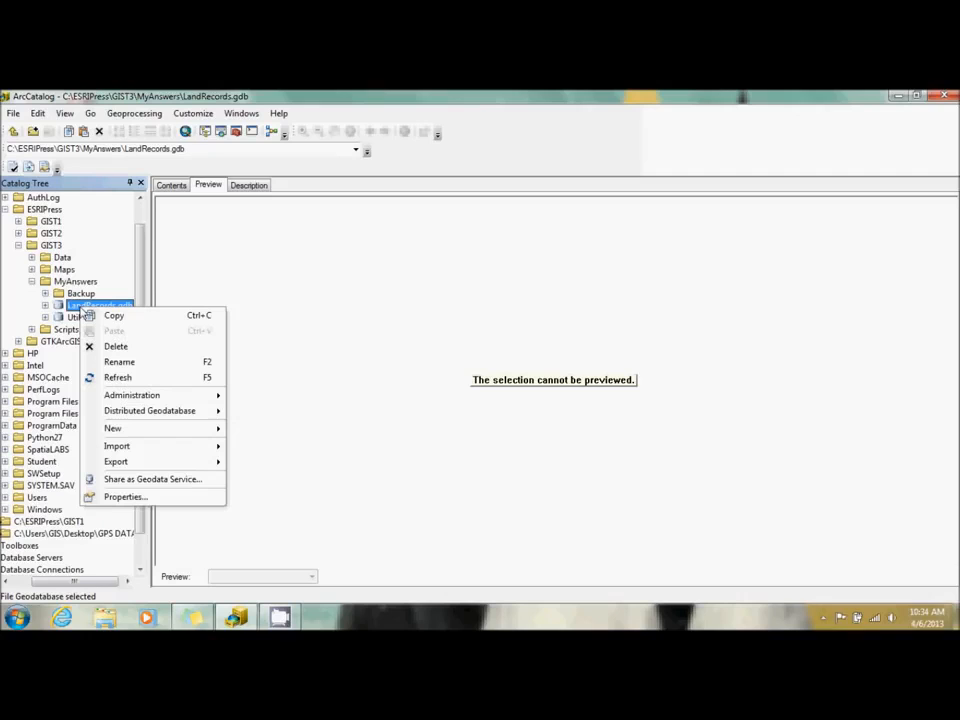
left_click(134, 317)
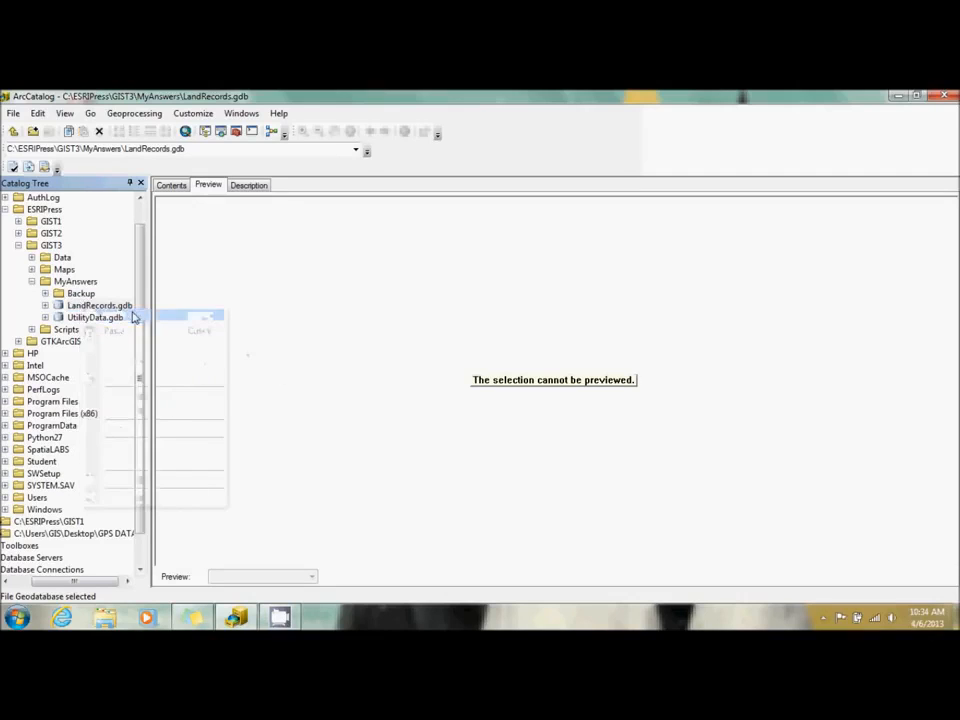
left_click(80, 293)
right_click(80, 293)
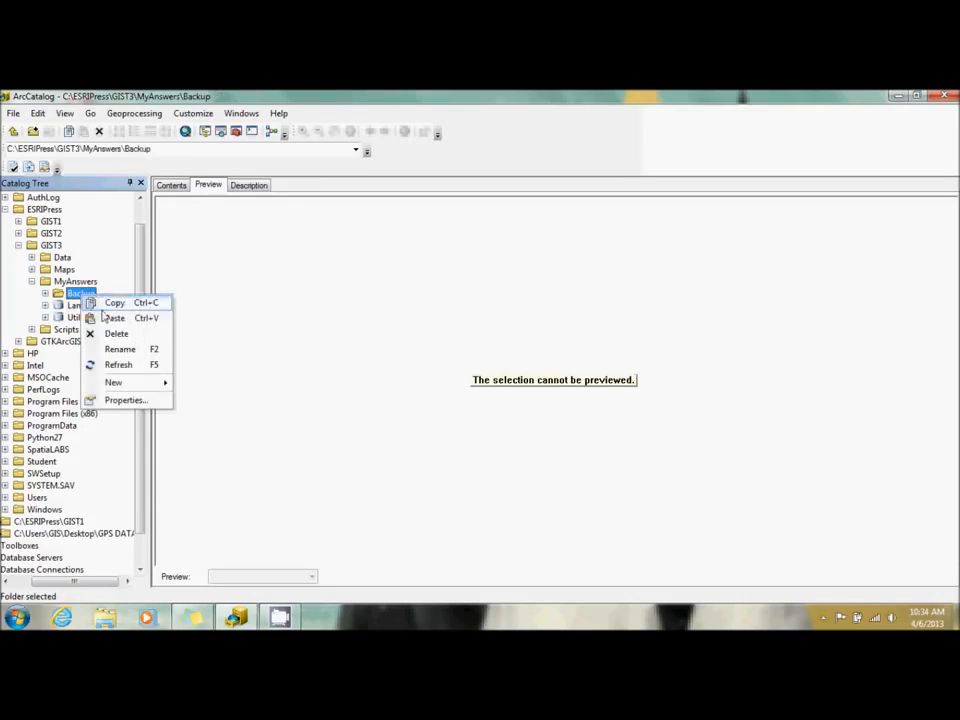
left_click(113, 317)
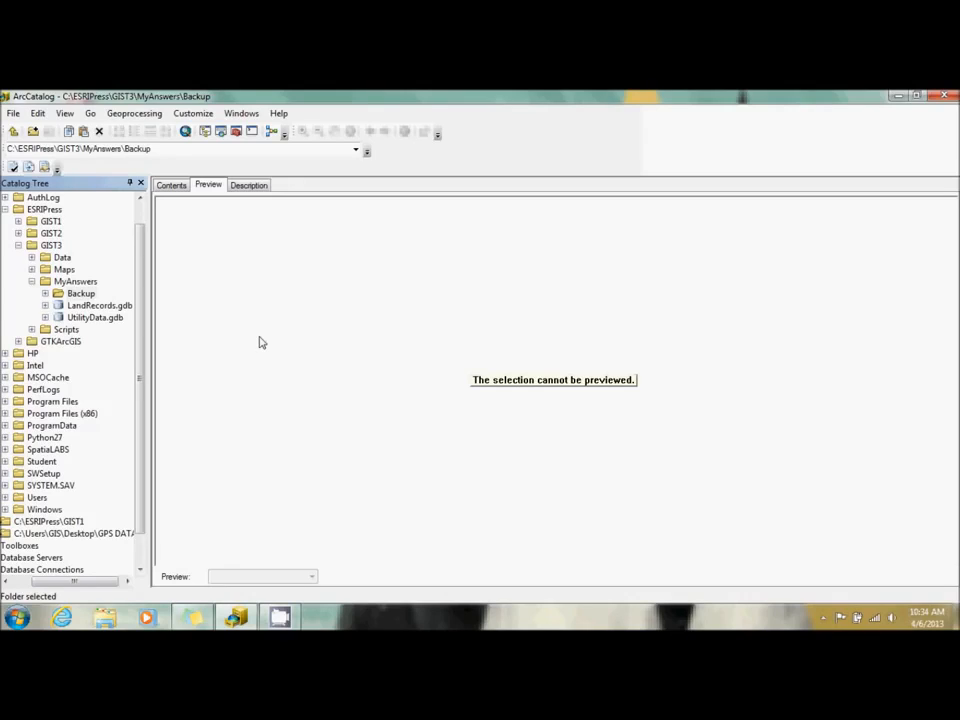
left_click(79, 293)
left_click(171, 185)
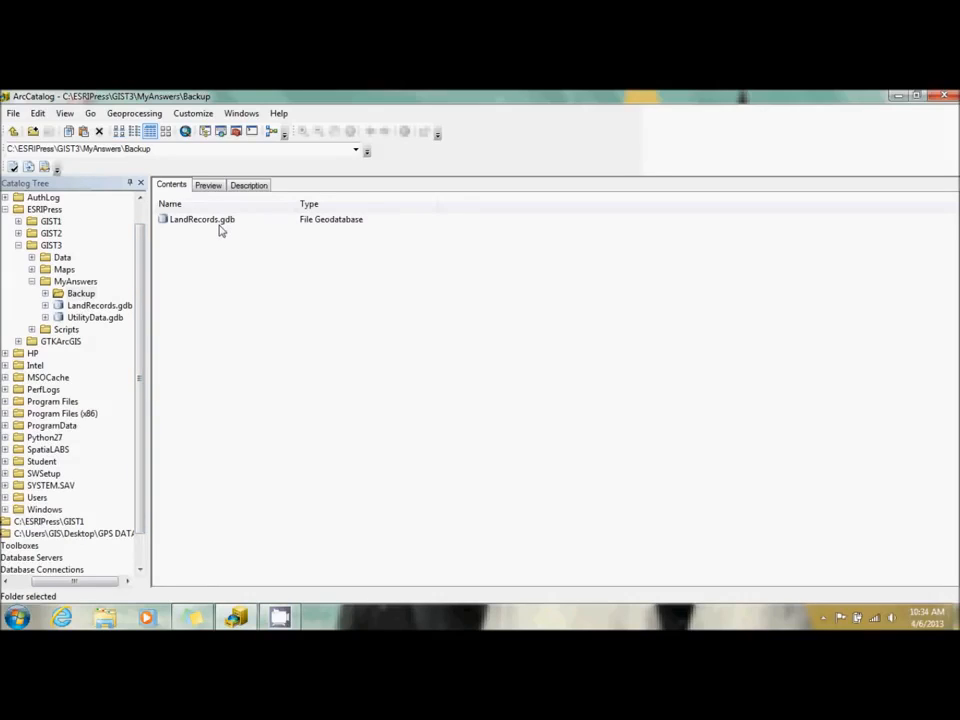
Start the Simple Data Loader for the Parcels feature class in the PropertyData dataset of LandRecords.gdb and proceed to the source data page
left_click(97, 305)
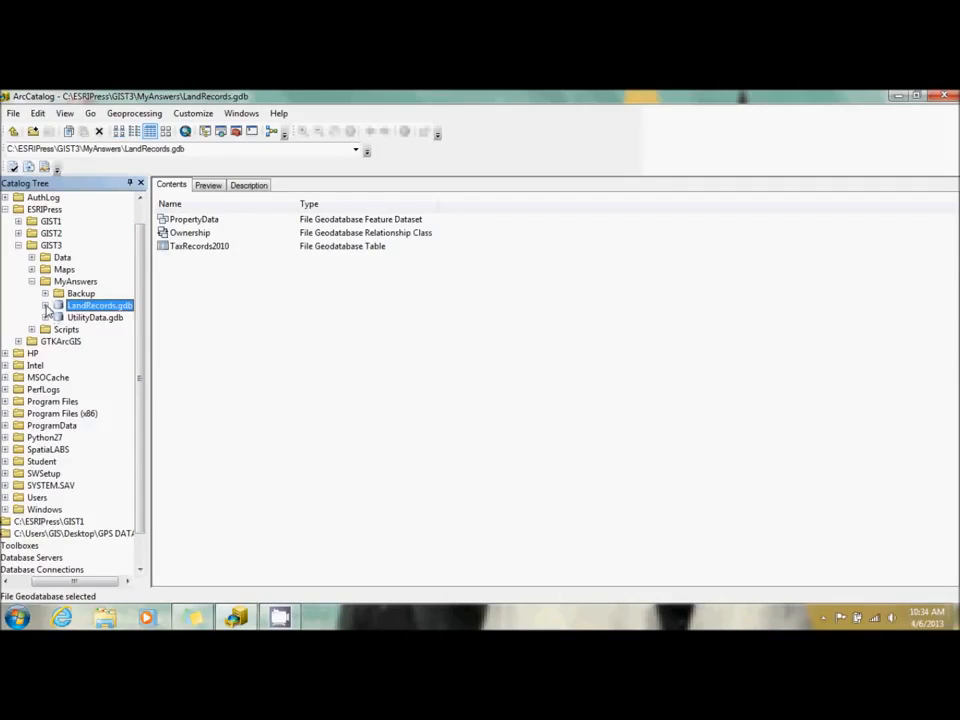
left_click(45, 305)
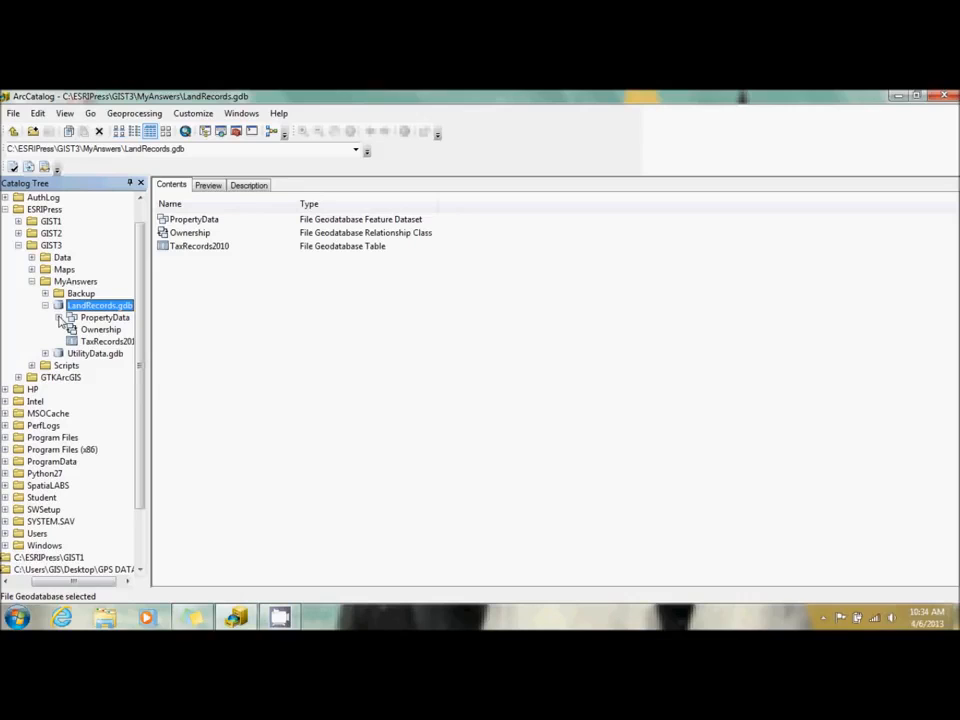
left_click(58, 317)
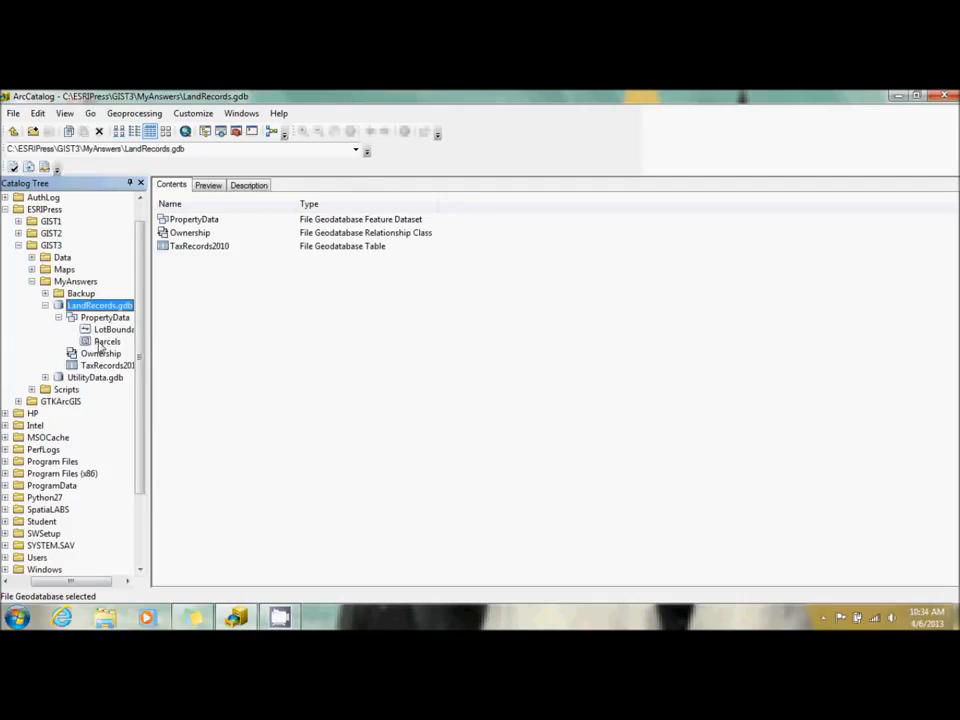
left_click(103, 342)
right_click(103, 344)
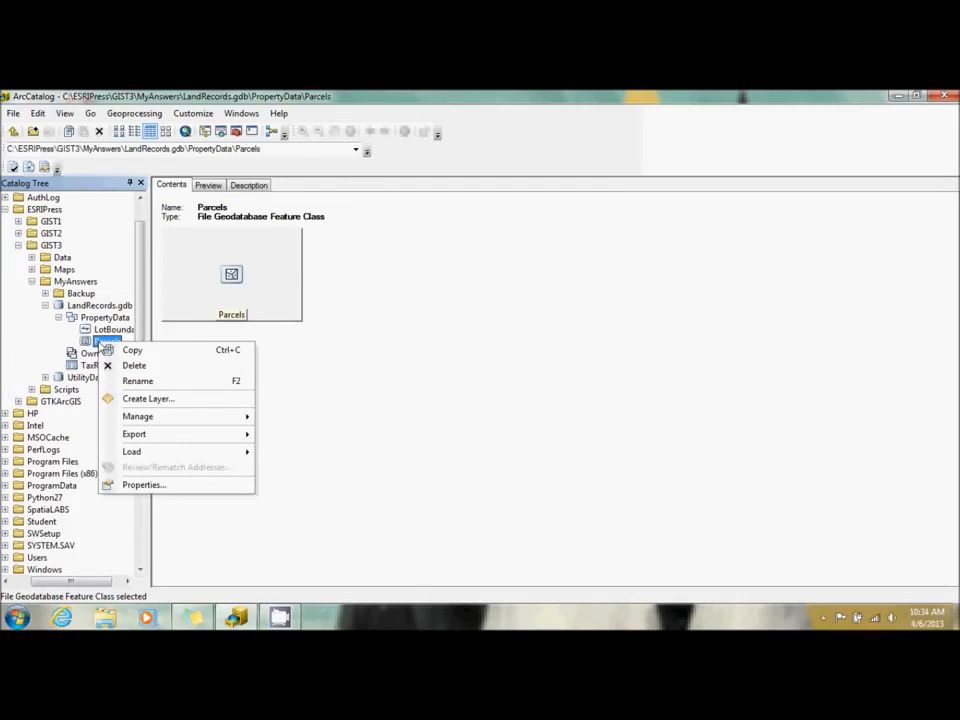
mouse_move(193, 452)
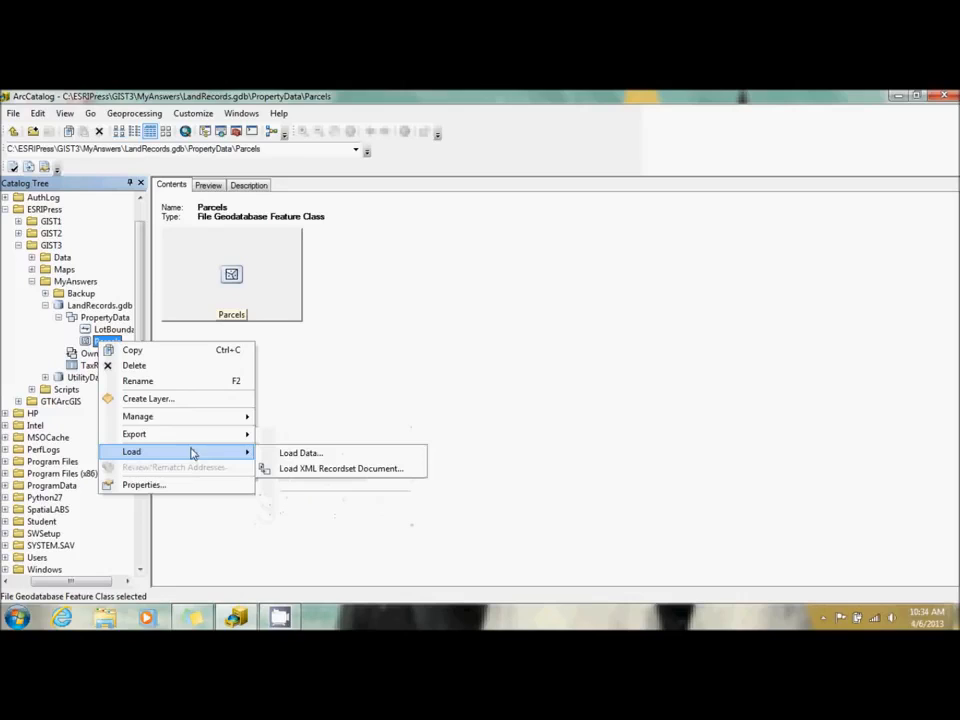
left_click(275, 454)
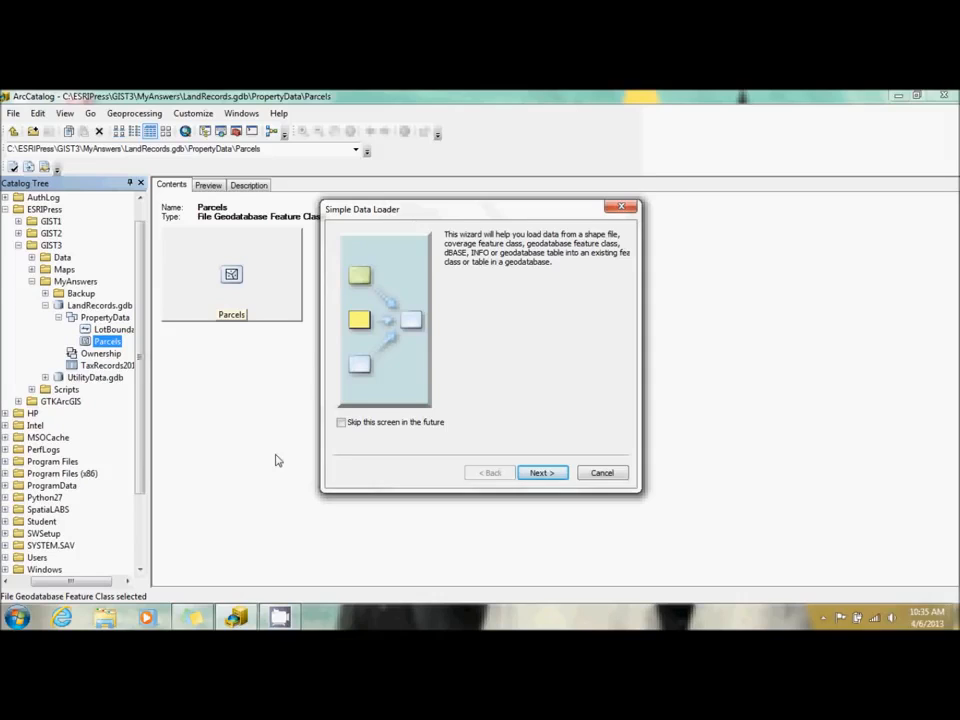
left_click(549, 472)
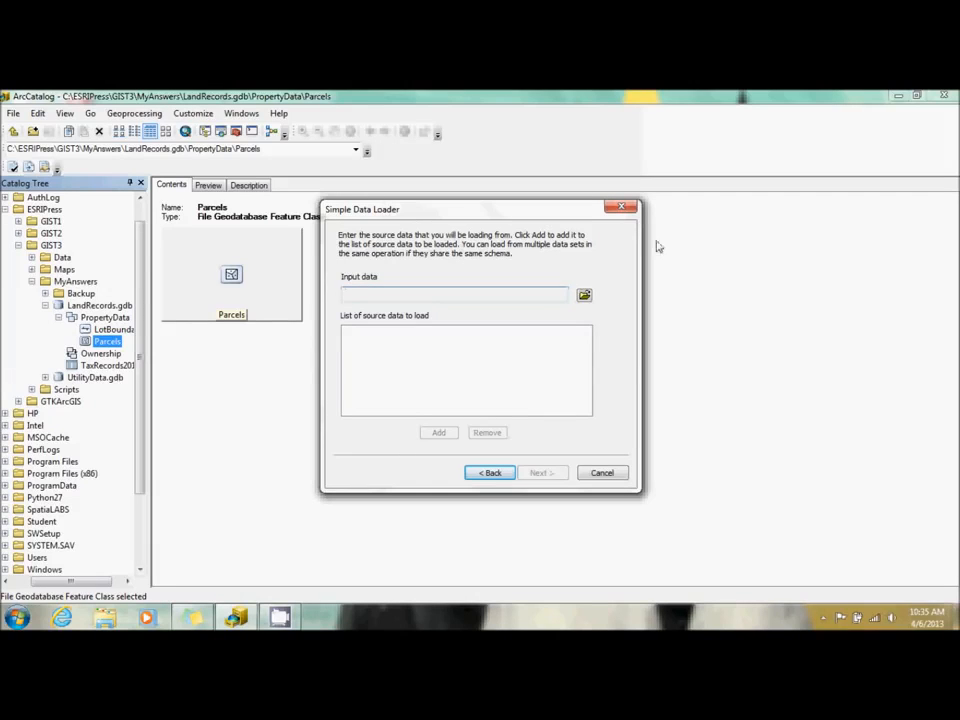
Choose ParcelSource.shp from the GIST3 Data folder as the loader's input data
left_click(585, 297)
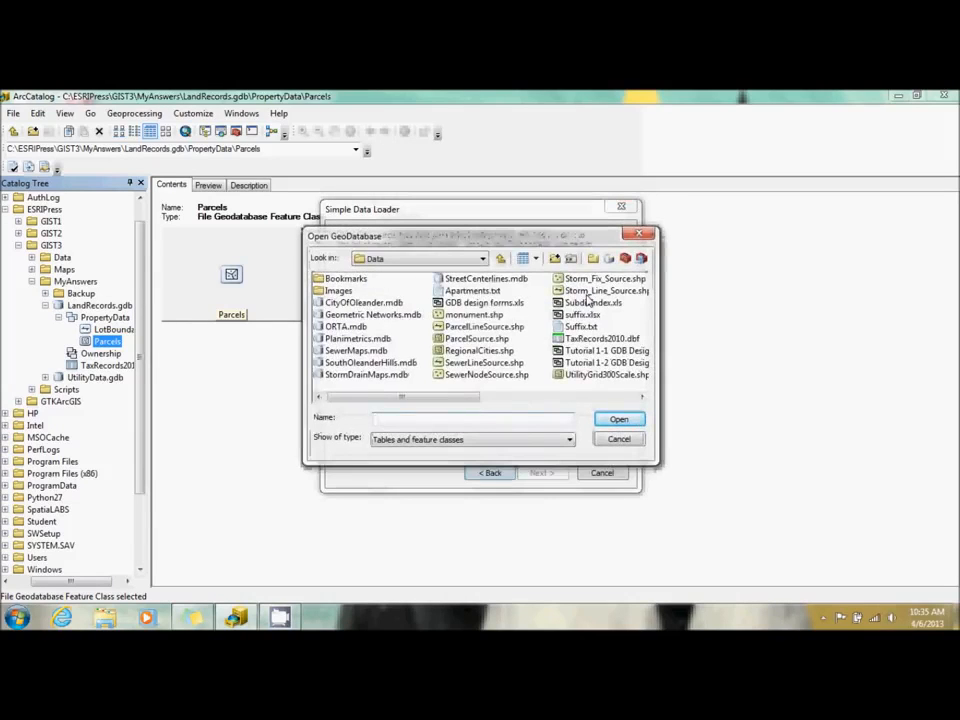
left_click(428, 259)
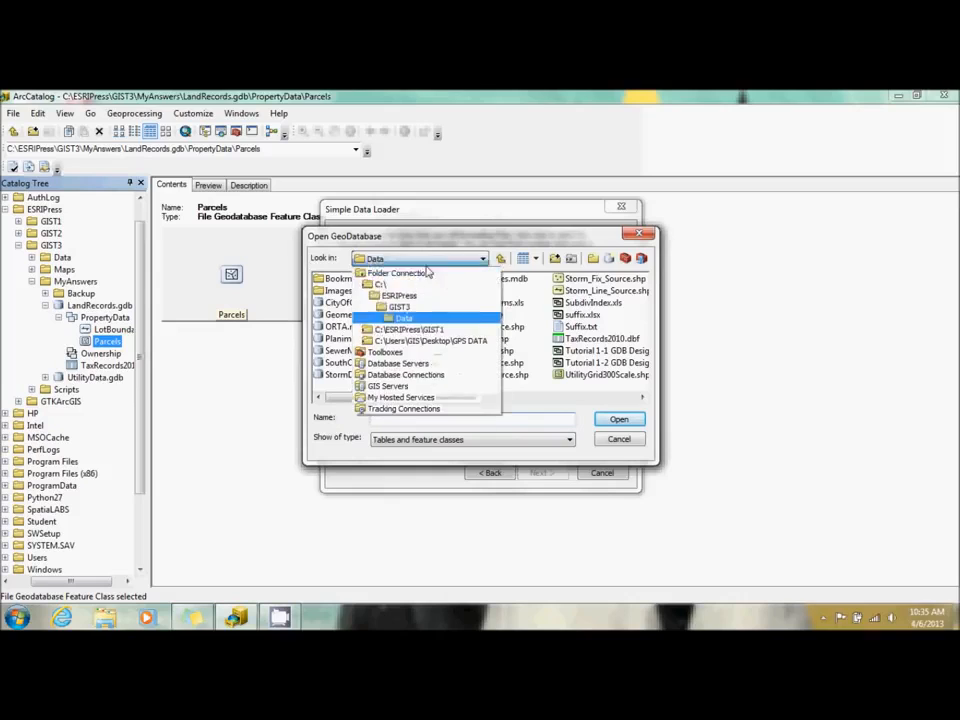
left_click(402, 318)
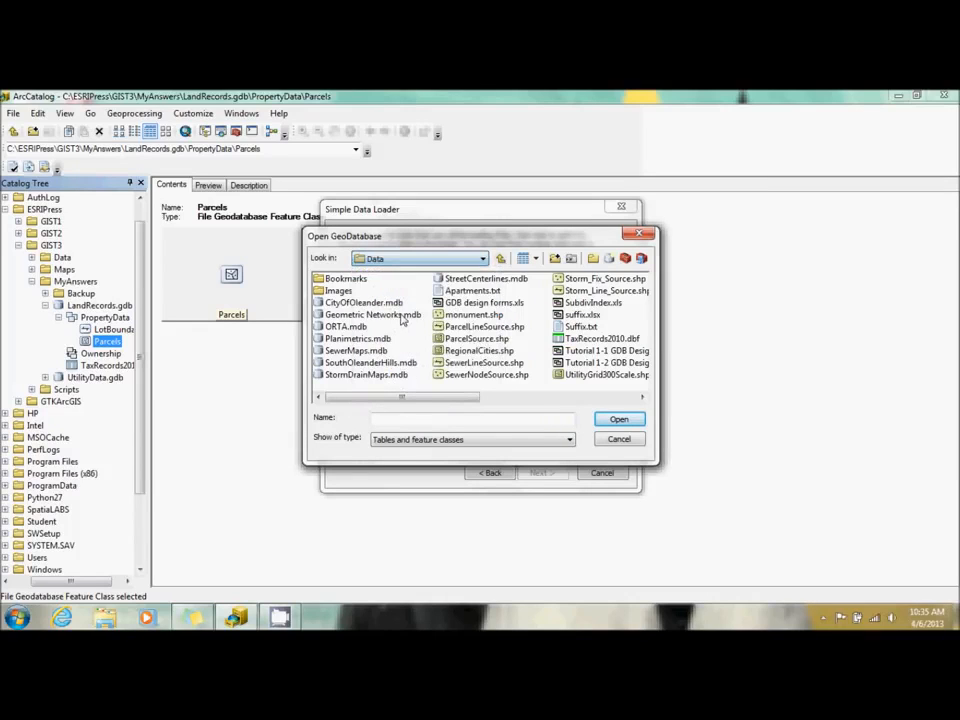
left_click(478, 339)
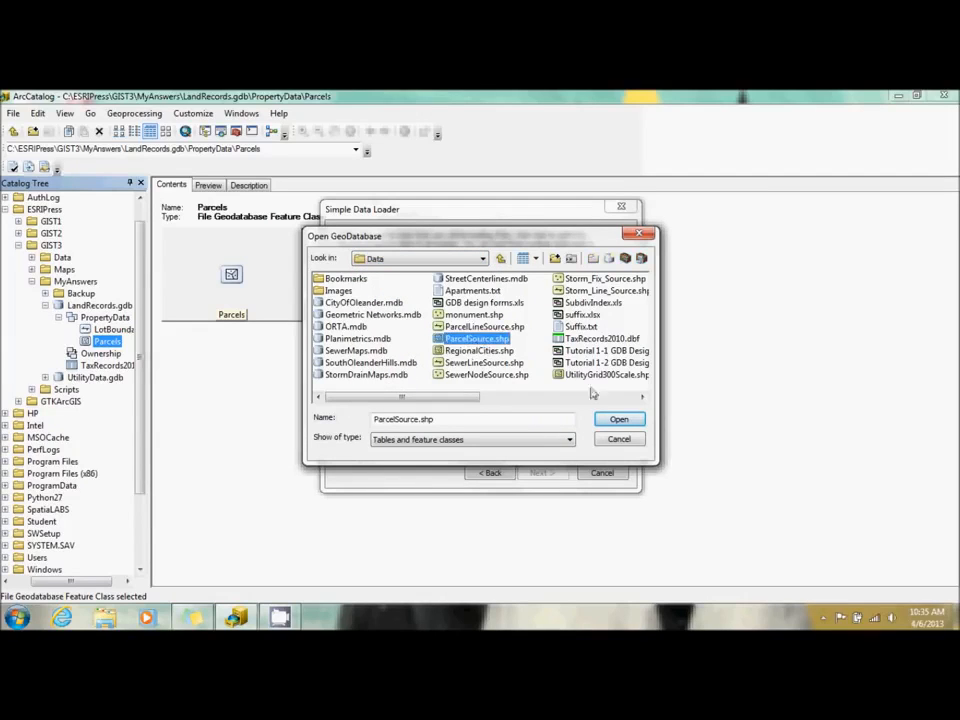
left_click(619, 419)
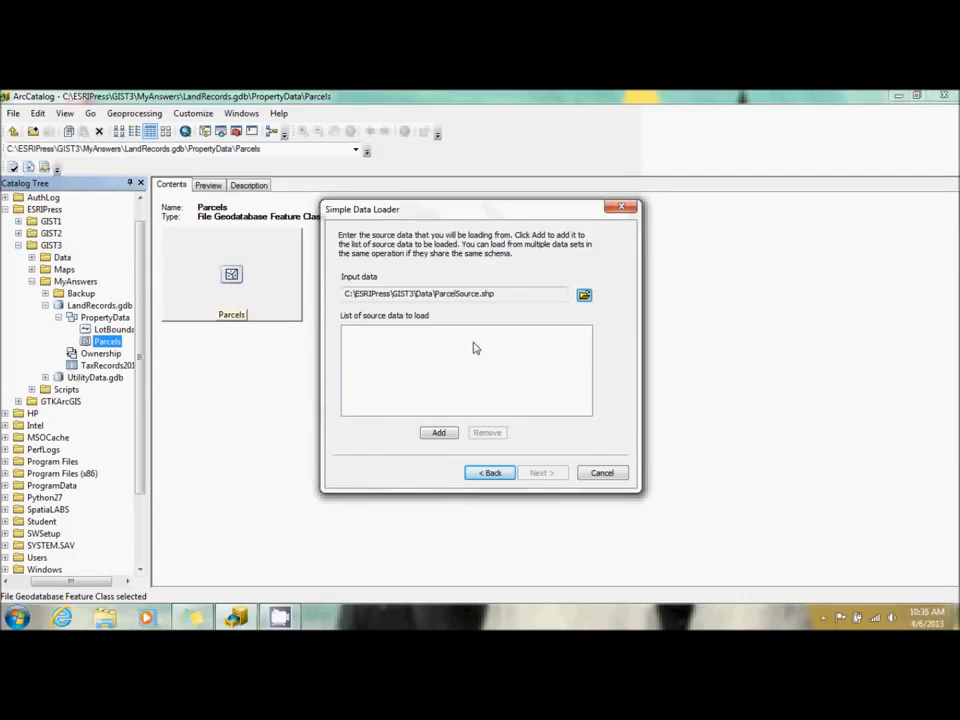
Add ParcelSource.shp to the source data list and set all features to load into the Platted Property subtype
left_click(439, 433)
left_click(437, 433)
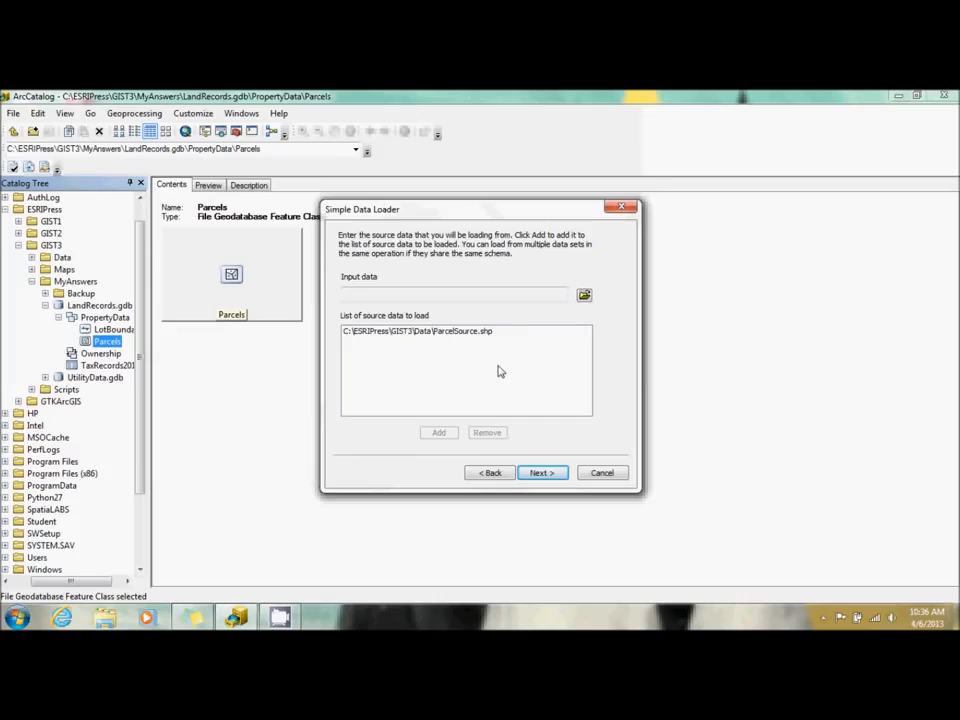
left_click(541, 474)
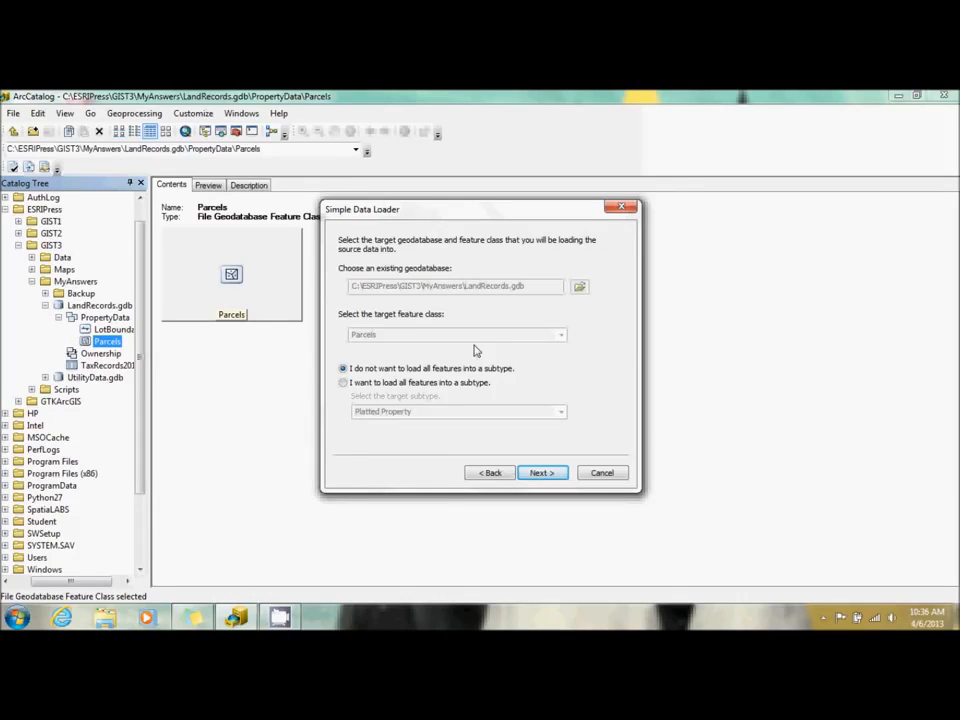
left_click(372, 387)
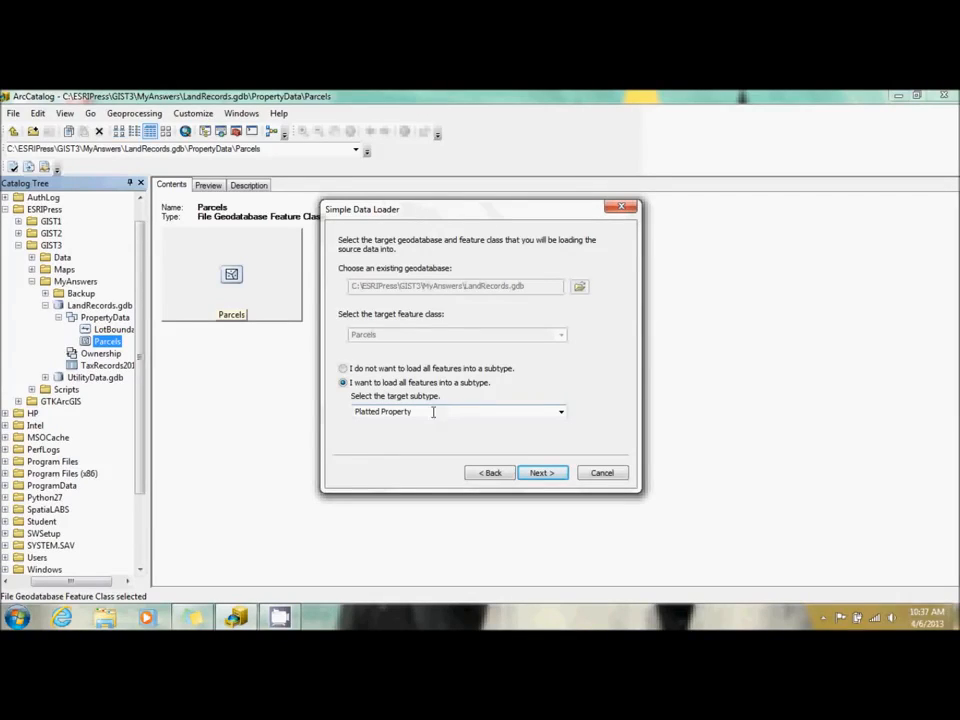
left_click(542, 473)
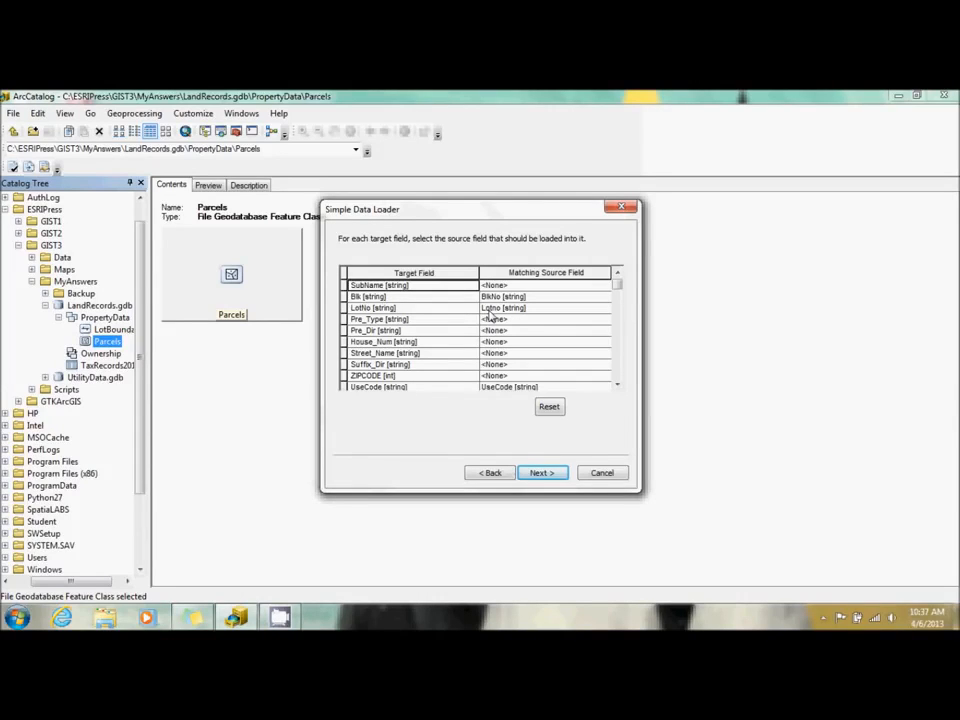
Match target field SubName to source field Prop_Des_1, Pre_Dir to Prefix, and House_Num to Addno
left_click(543, 287)
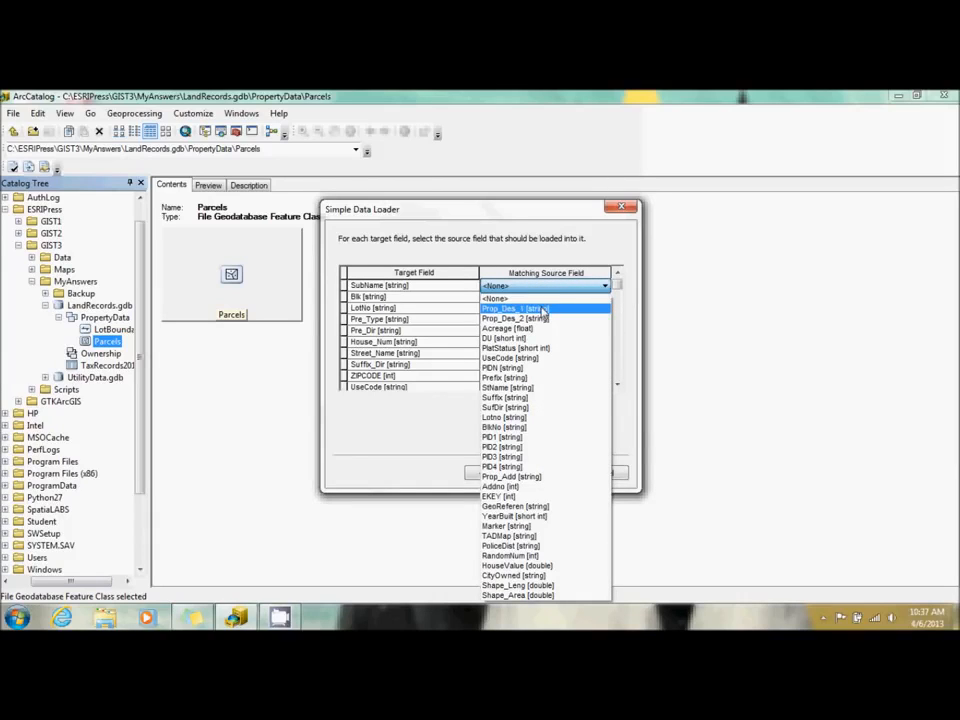
left_click(543, 311)
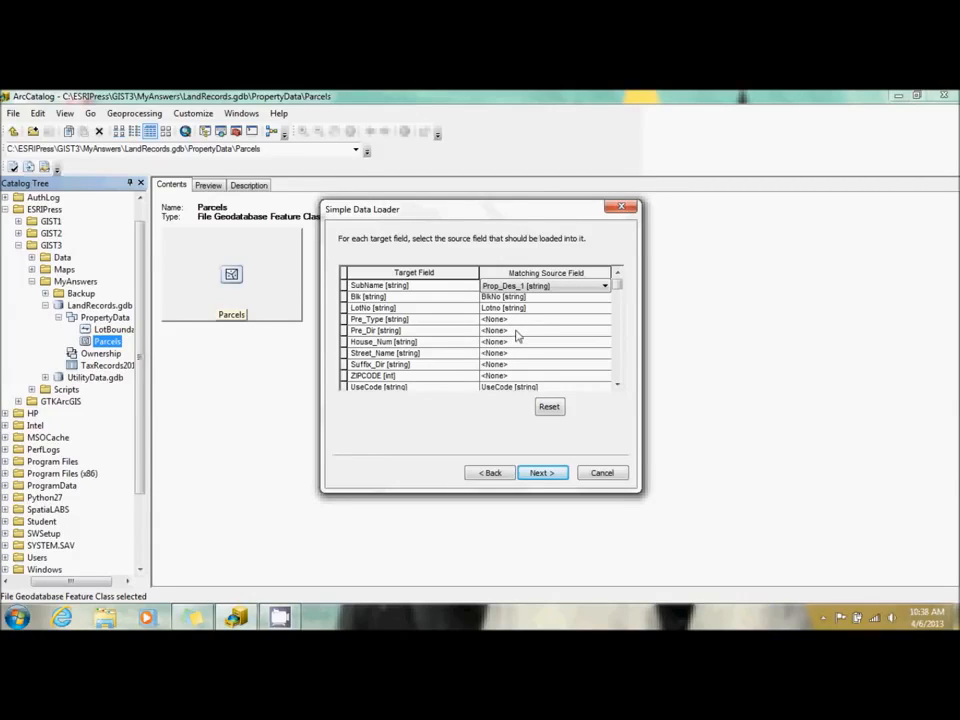
left_click(518, 336)
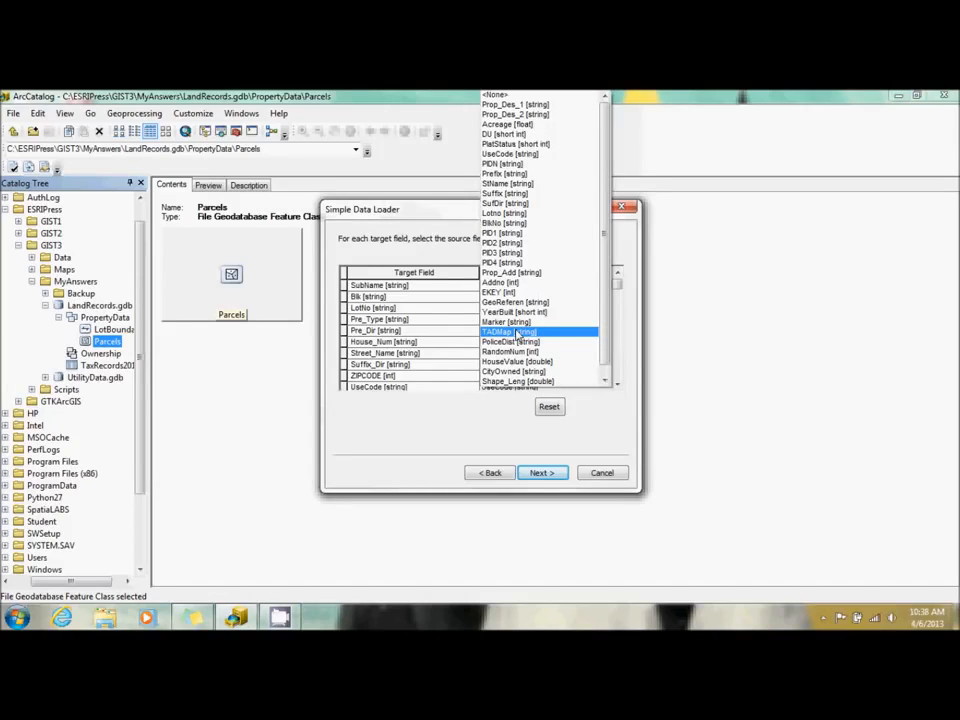
left_click(505, 173)
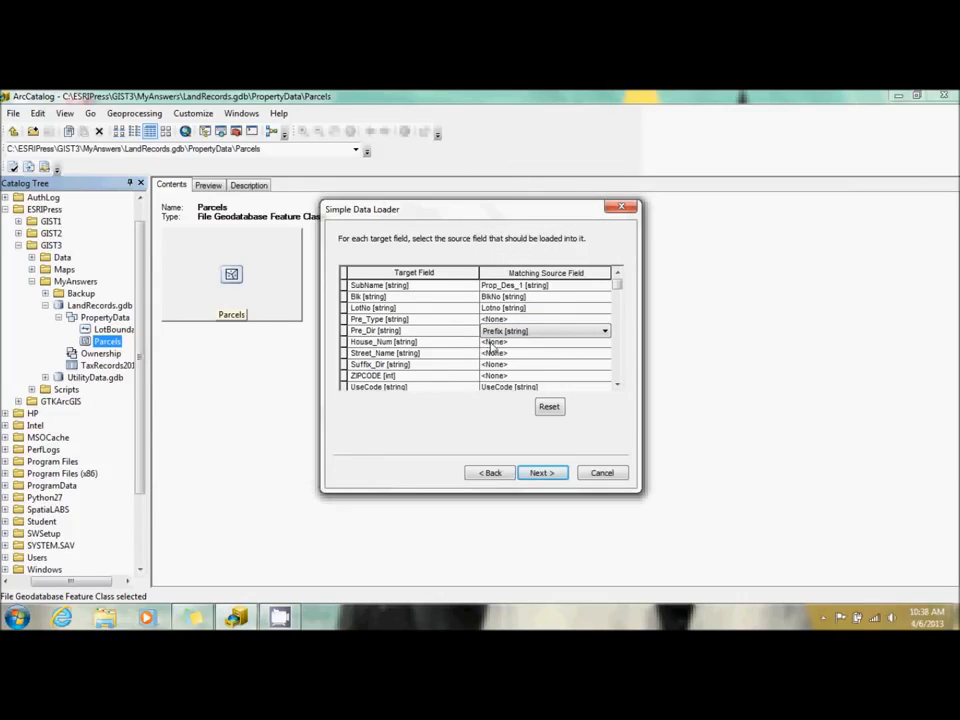
left_click(496, 345)
left_click(496, 343)
left_click(524, 286)
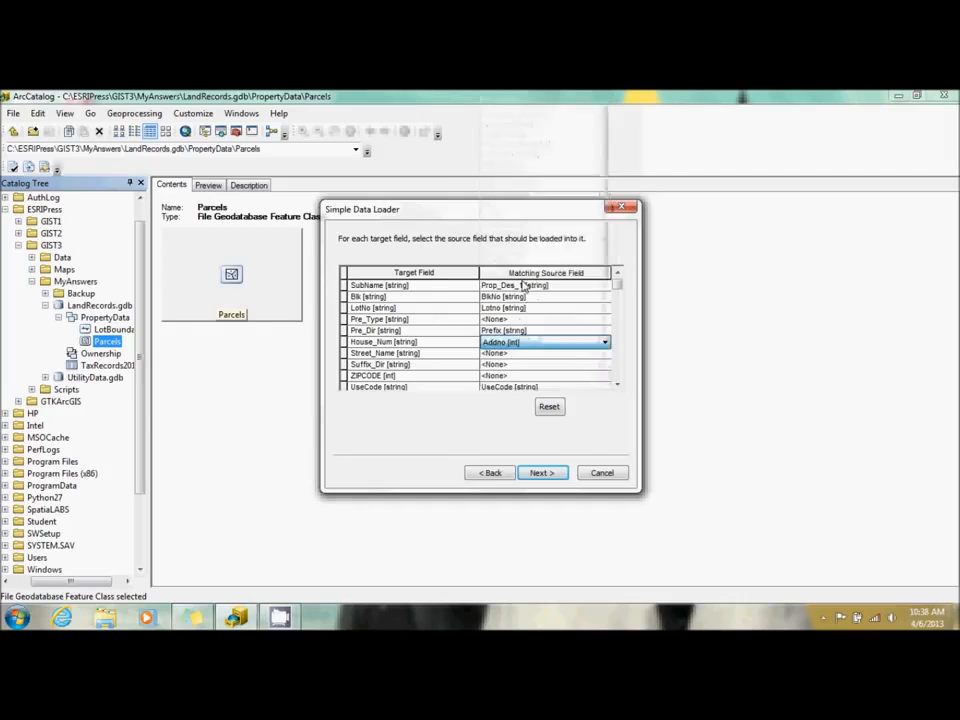
Match target field Street_Name to source field StName and Suffix_Dir to SufDir
left_click(508, 354)
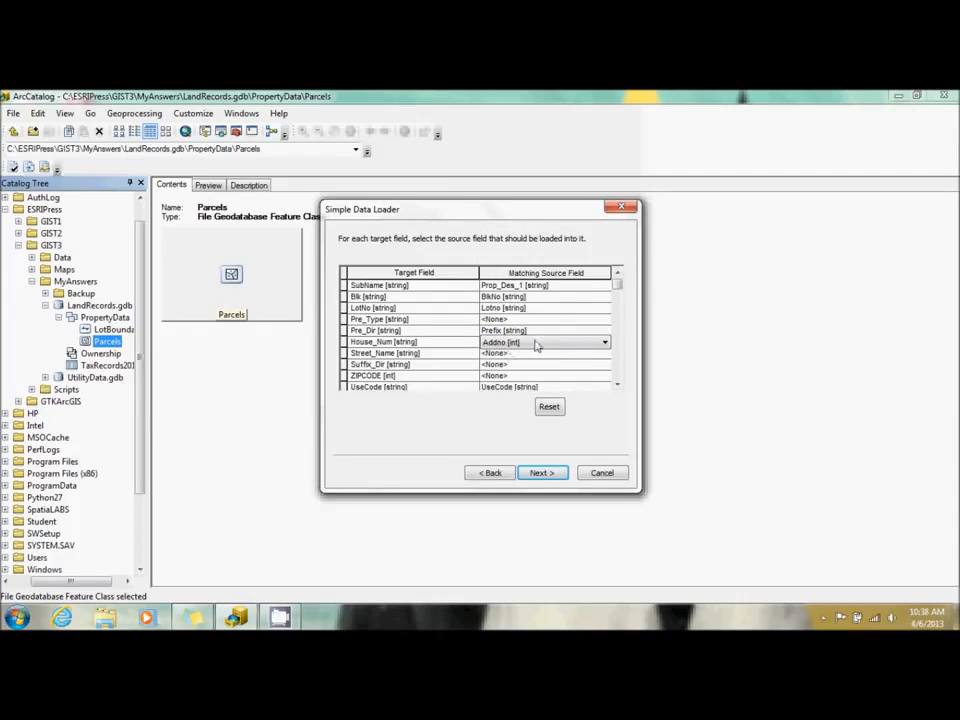
left_click(525, 345)
left_click(521, 355)
left_click(521, 355)
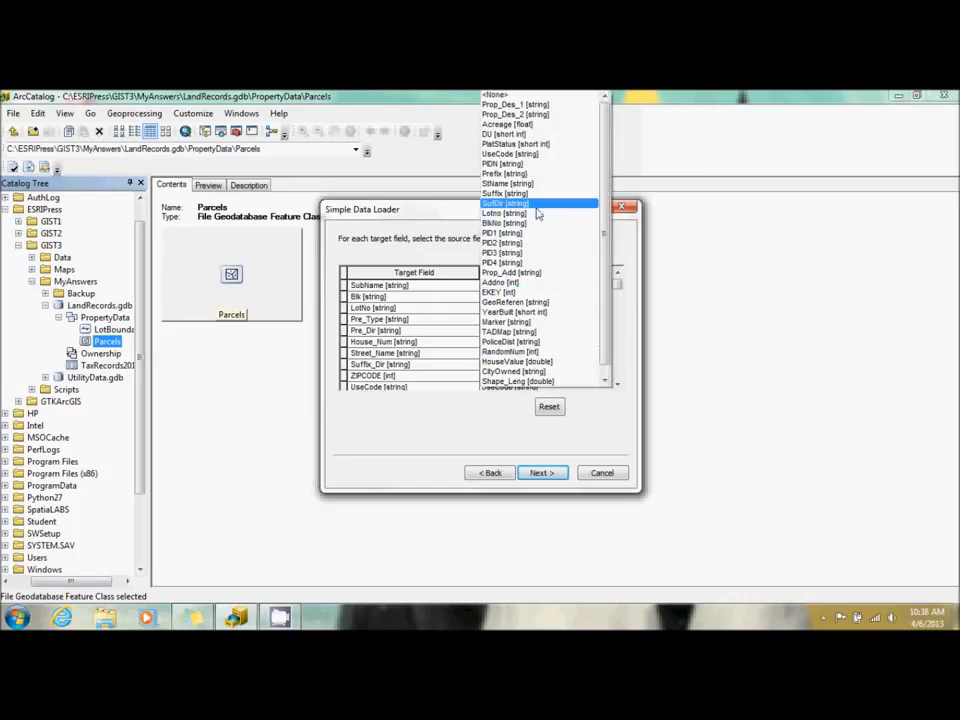
left_click(528, 184)
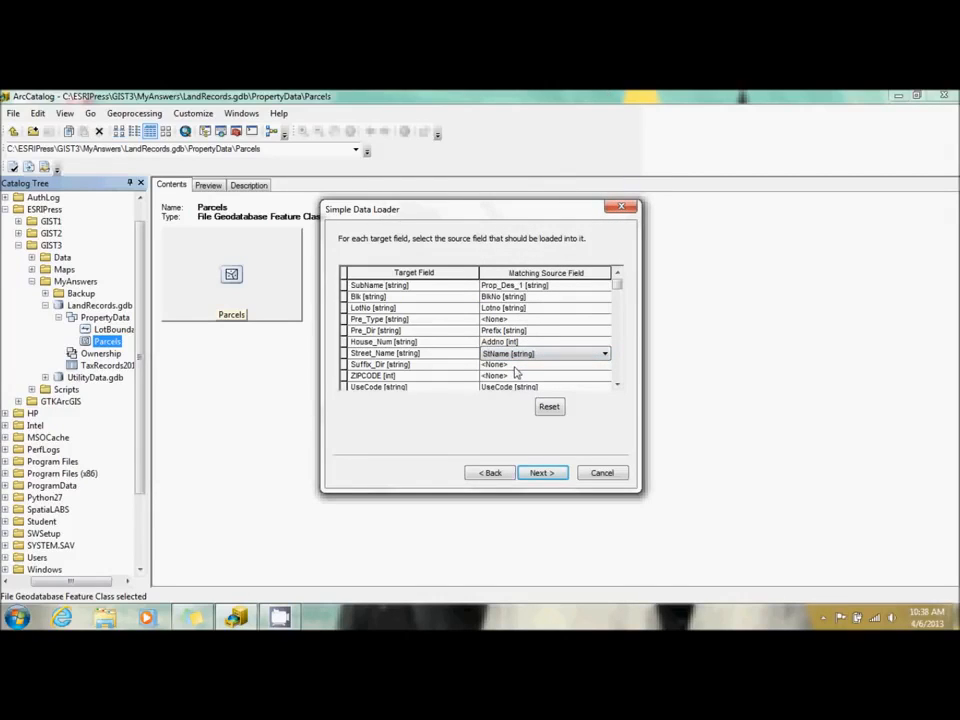
left_click(516, 370)
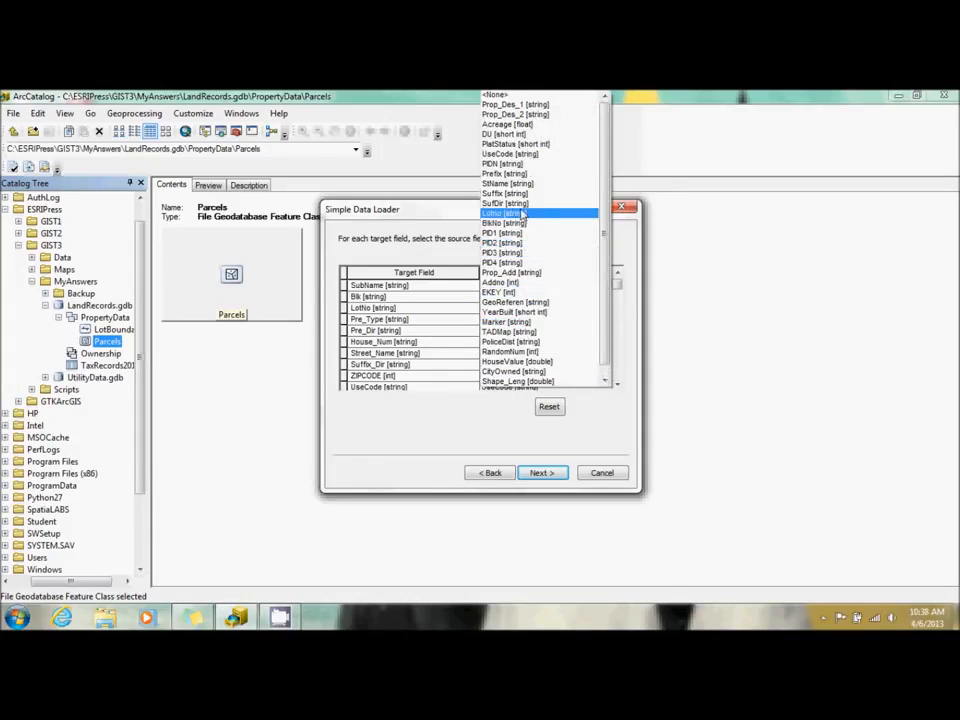
left_click(522, 204)
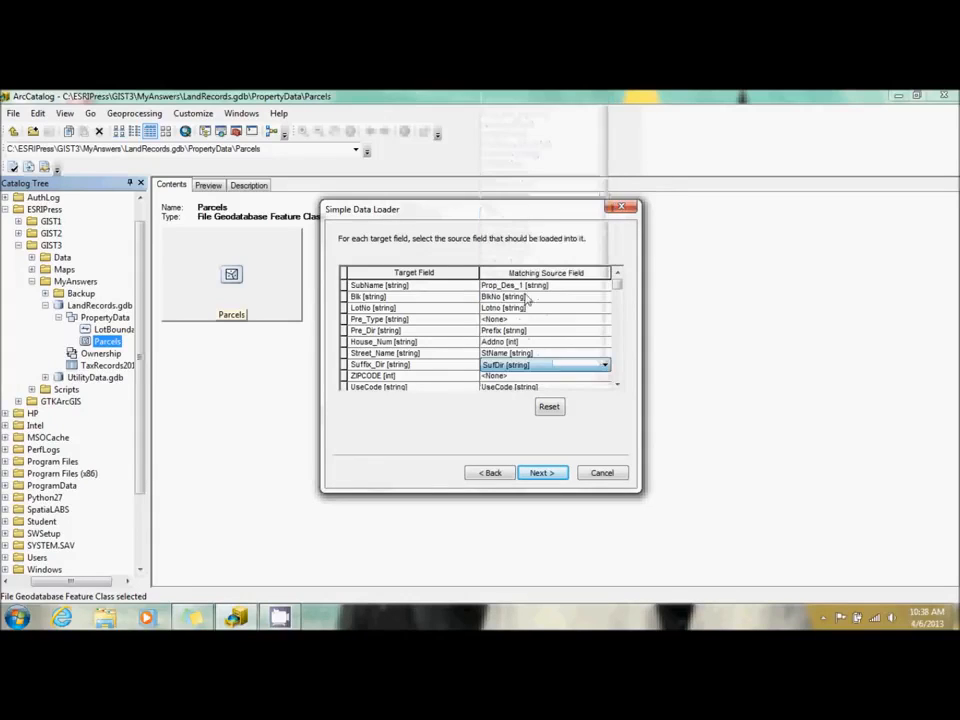
Match target field Georeference to GeoReferen and Street_Type to Suffix, and accept the field matching
left_click(618, 384)
left_click(618, 384)
left_click(618, 384)
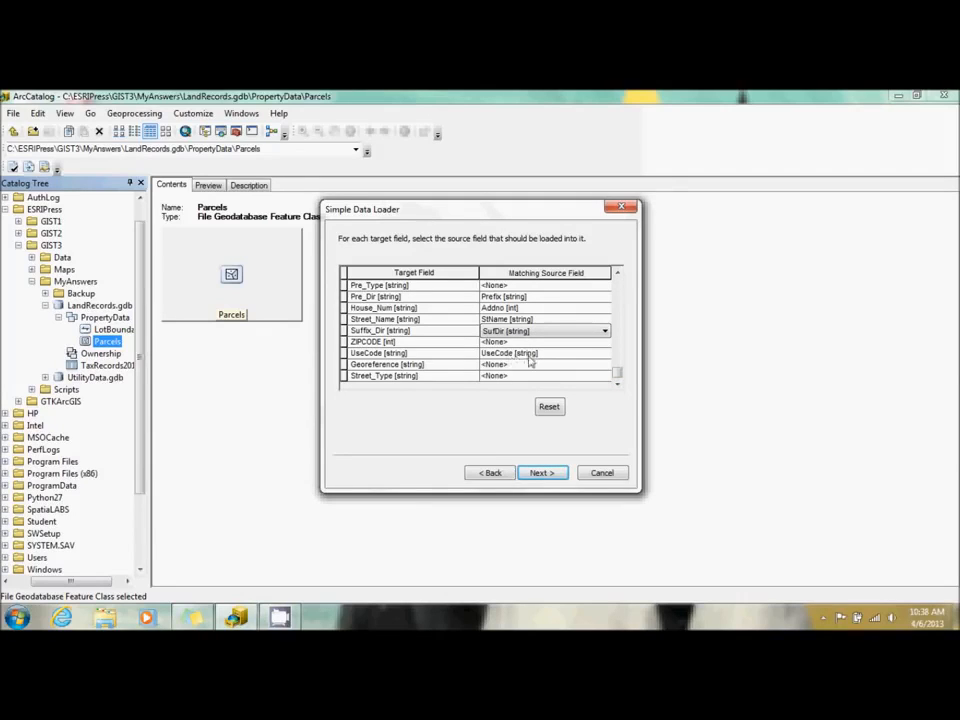
left_click(517, 366)
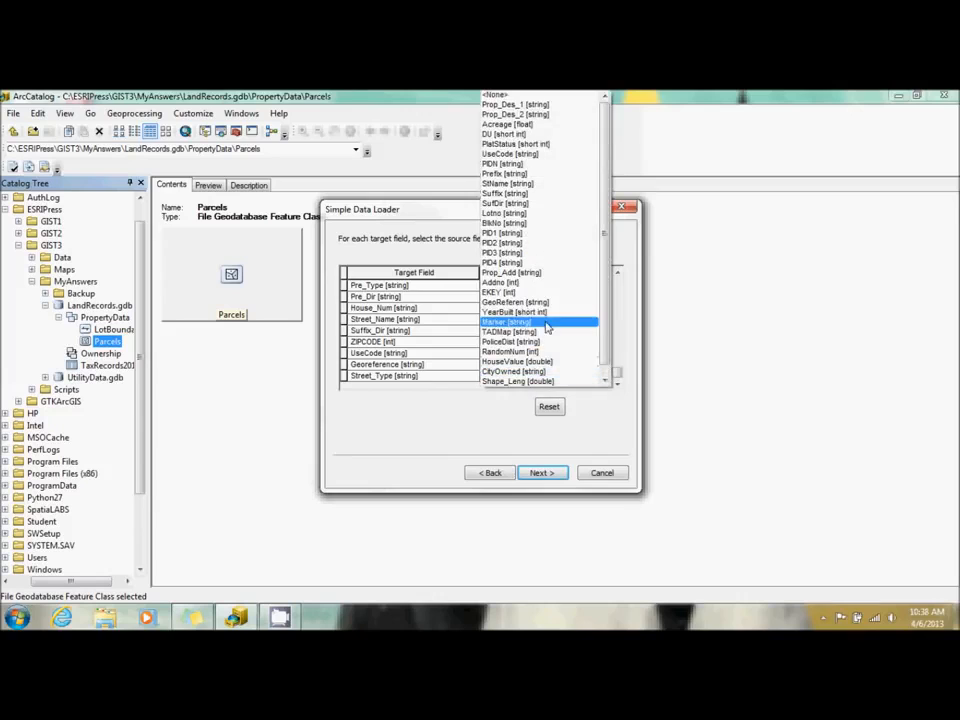
left_click(543, 366)
left_click(545, 376)
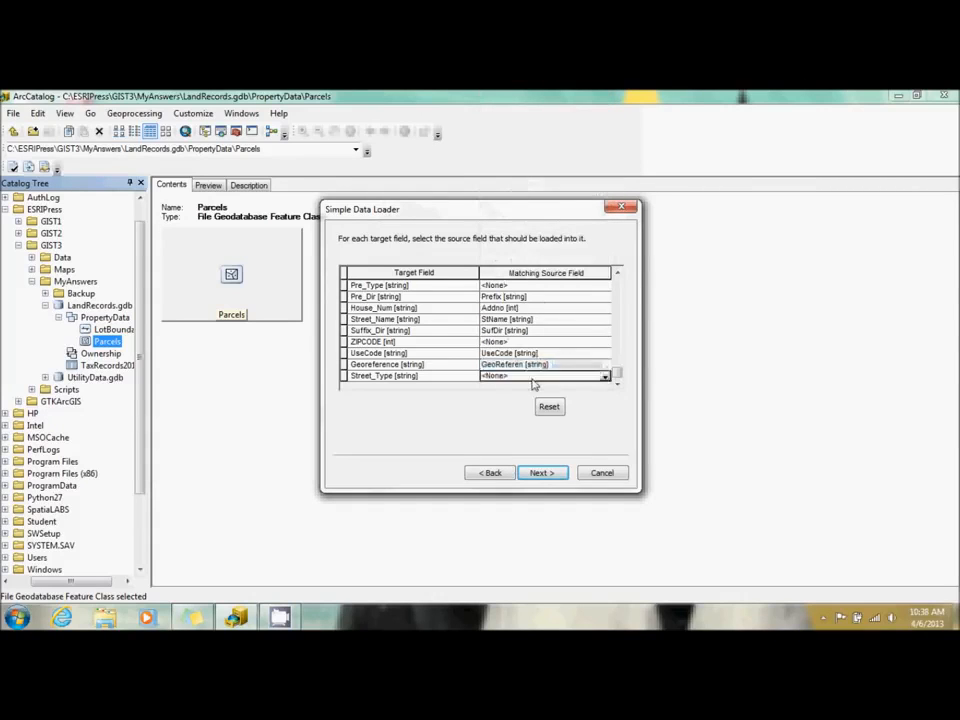
left_click(545, 376)
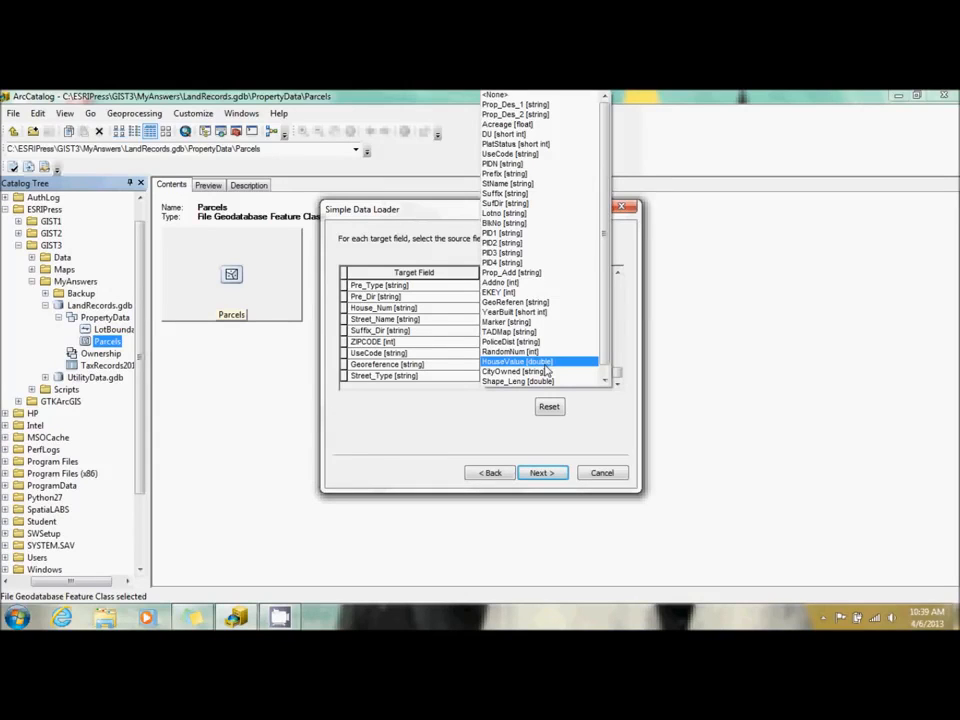
left_click(540, 194)
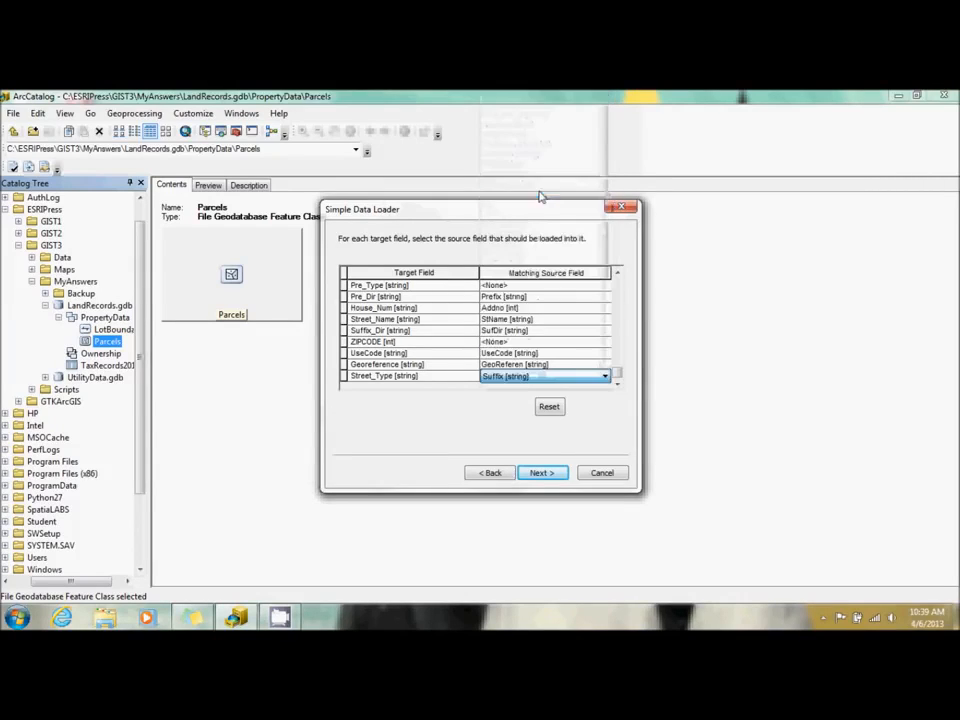
left_click(542, 475)
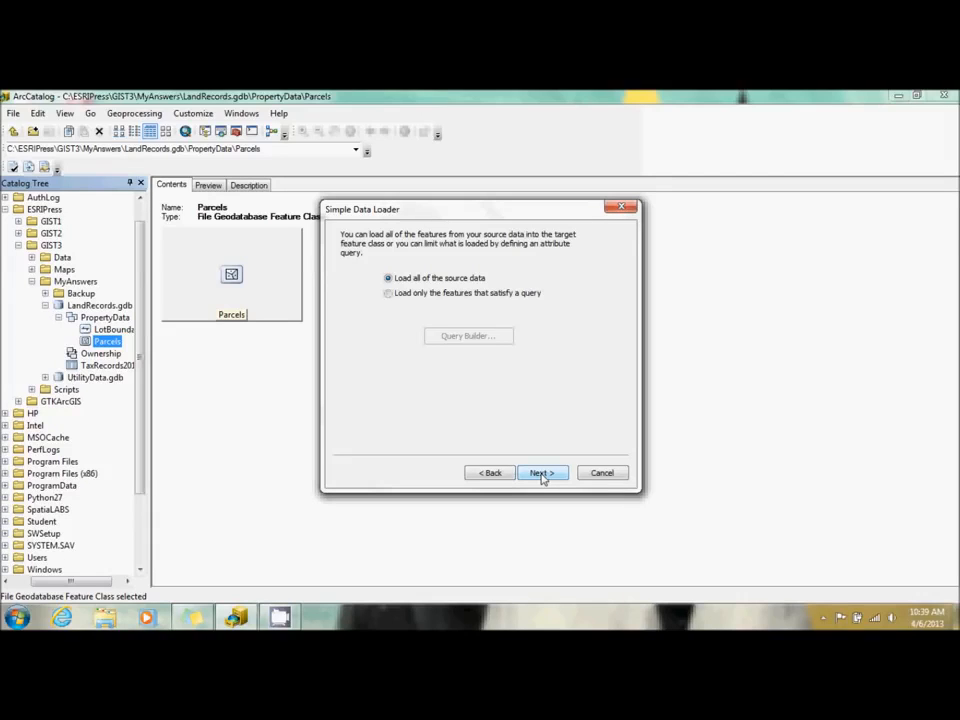
Limit the load to features that satisfy the query "PlatStatus" = 1
left_click(390, 294)
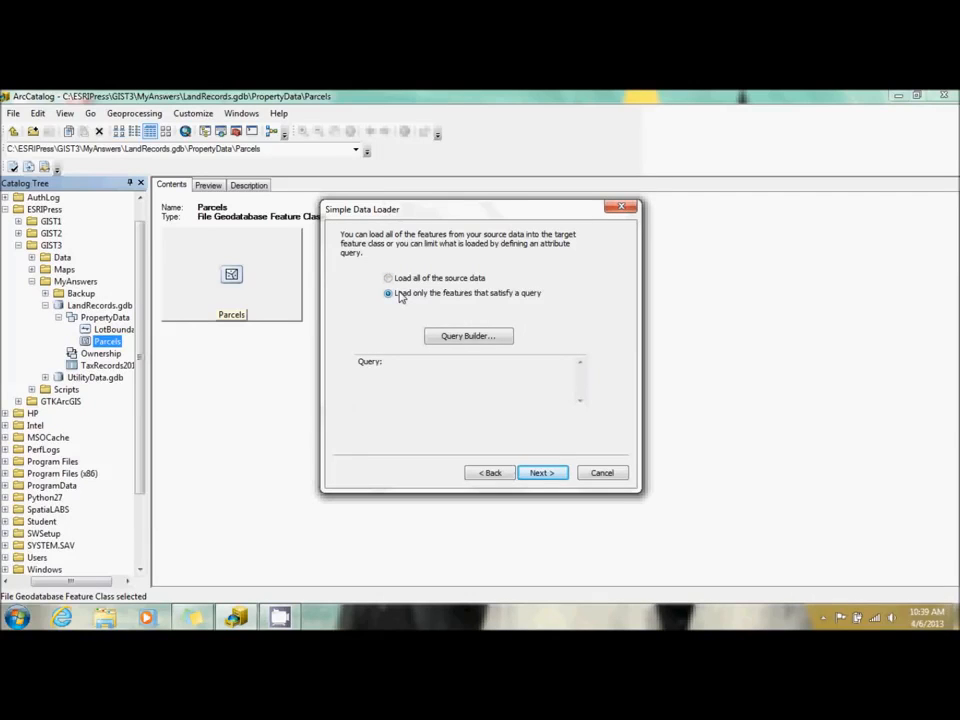
left_click(480, 337)
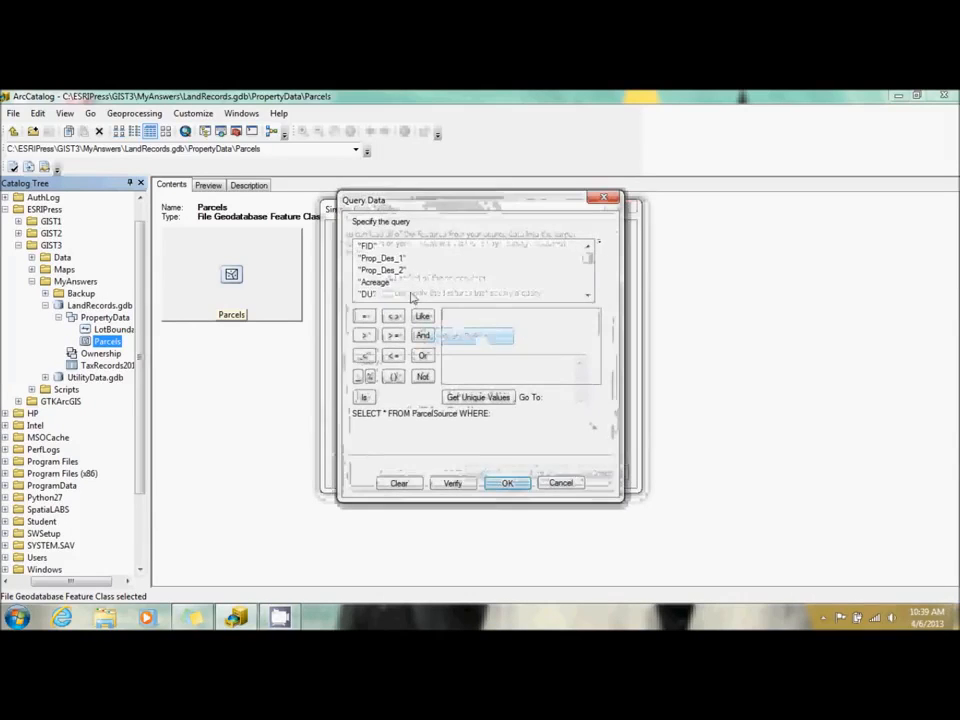
scroll(589, 276, "down", 2)
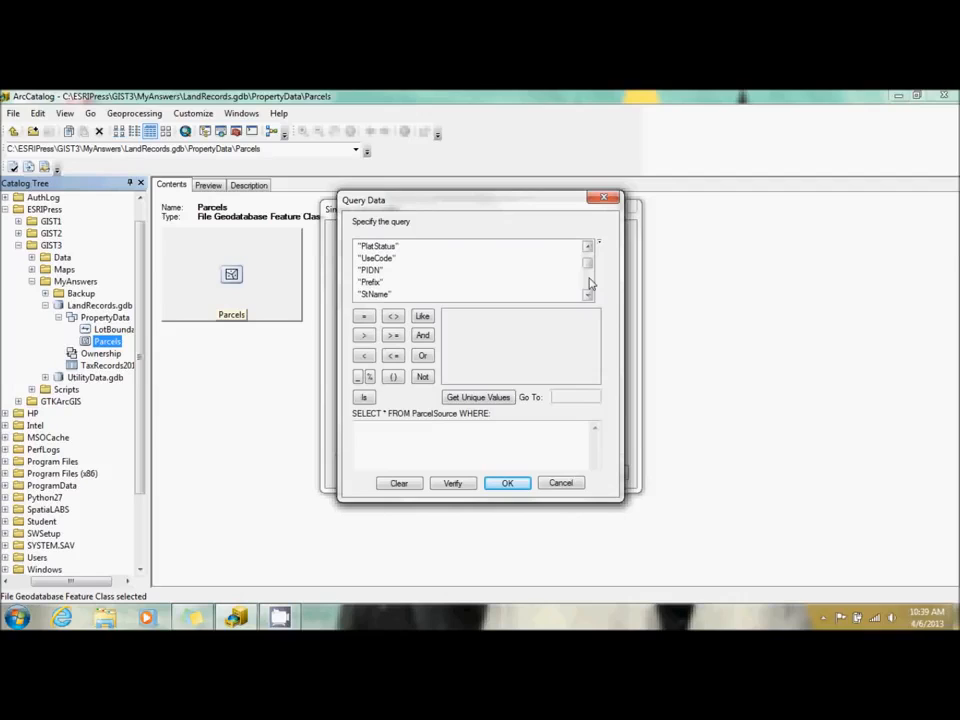
double_click(379, 246)
left_click(364, 317)
left_click(477, 398)
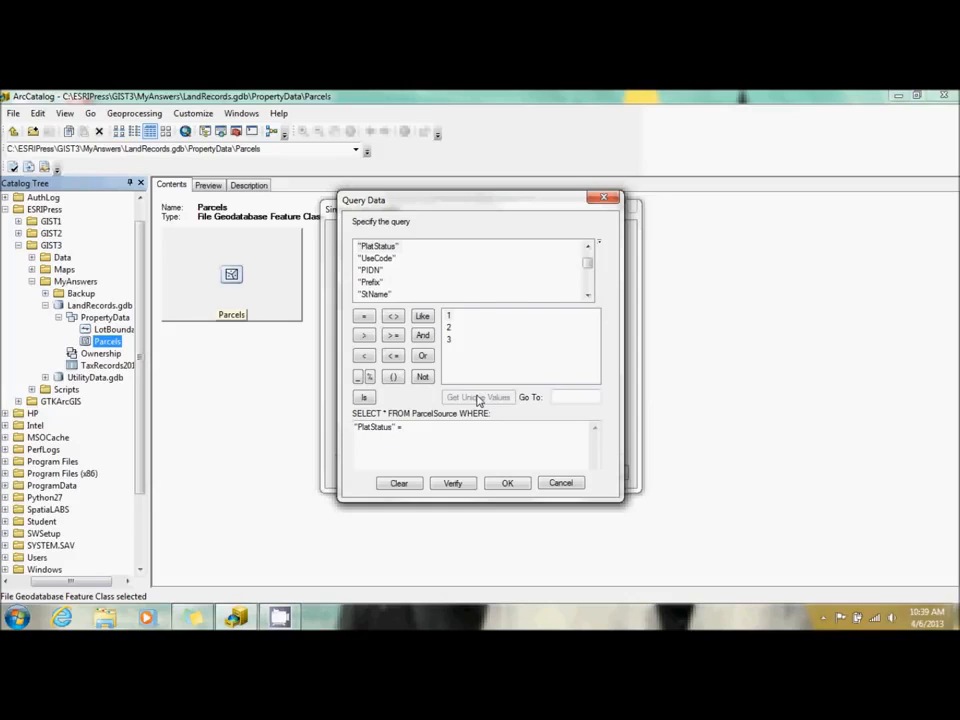
double_click(449, 316)
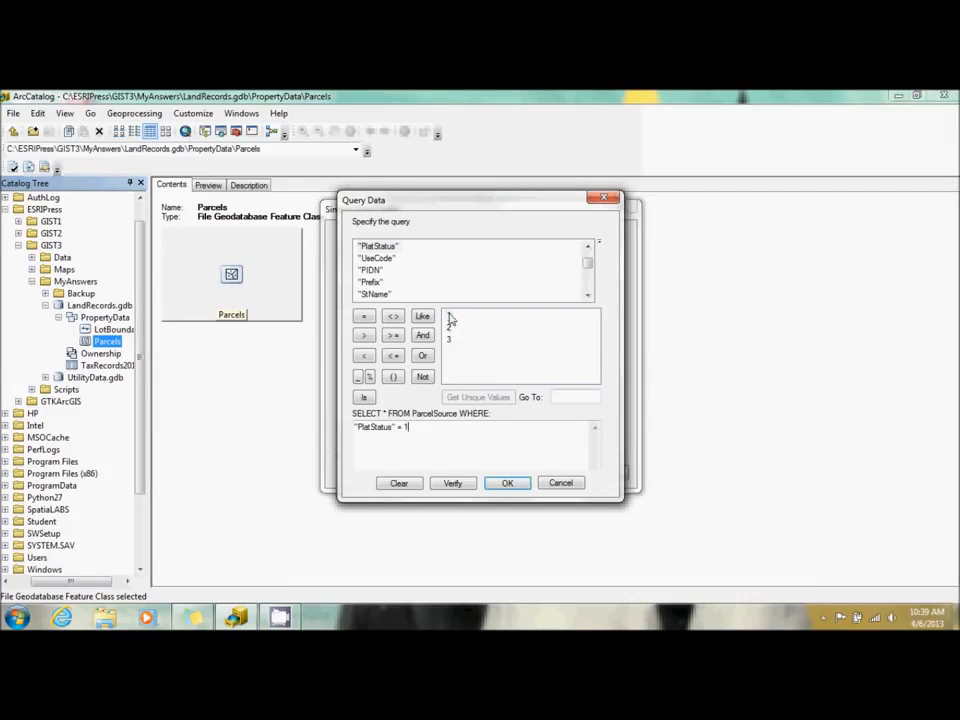
left_click(507, 485)
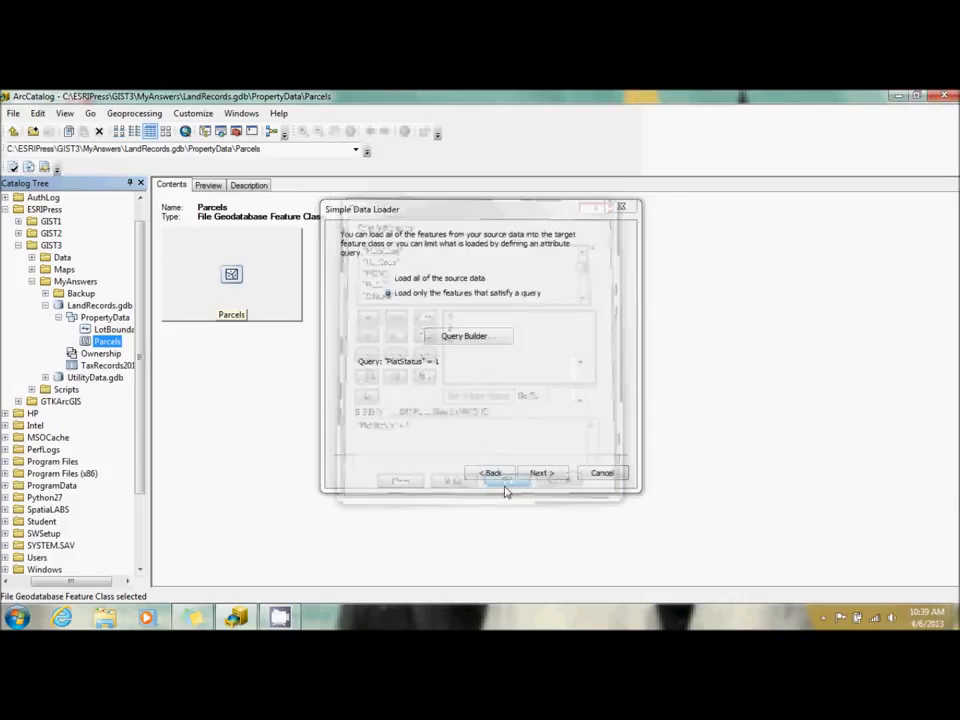
Finish the data load into Parcels and preview the feature class geography
left_click(542, 474)
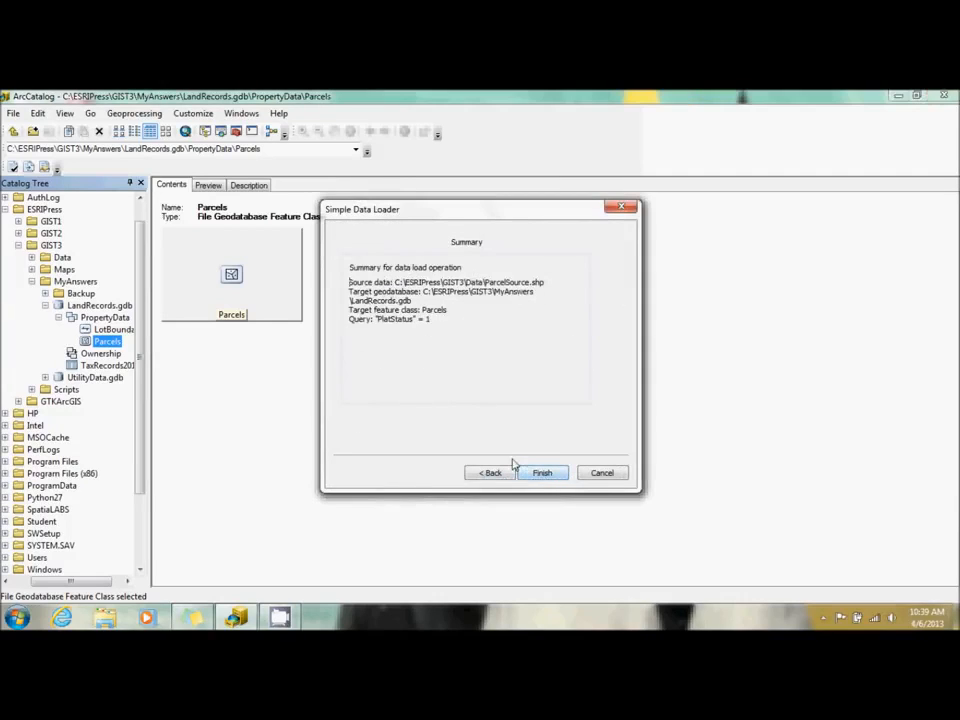
left_click(545, 476)
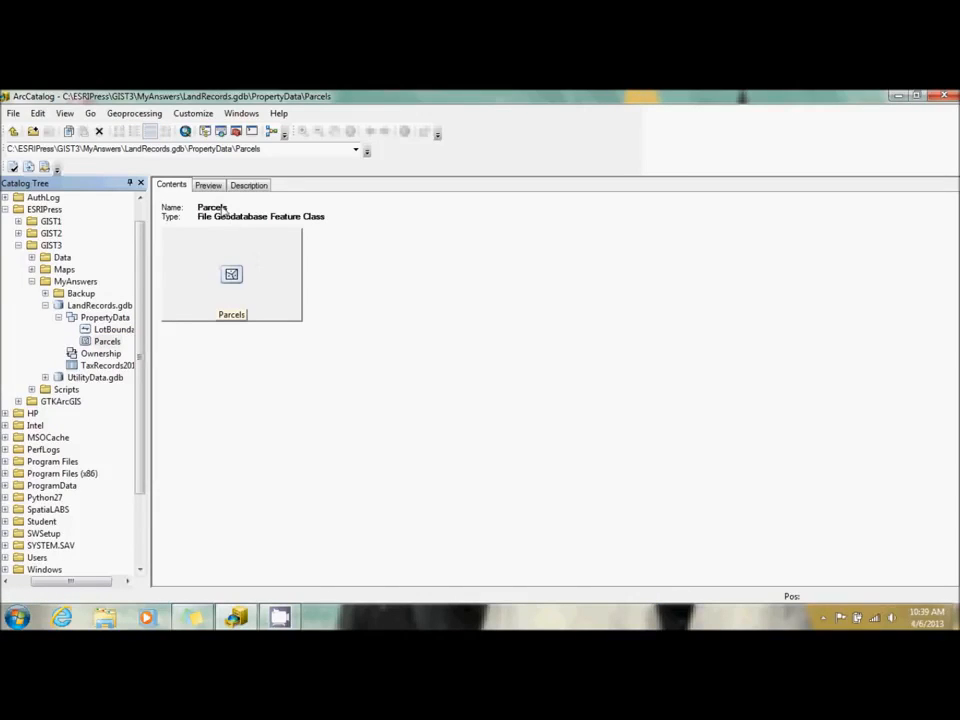
left_click(209, 186)
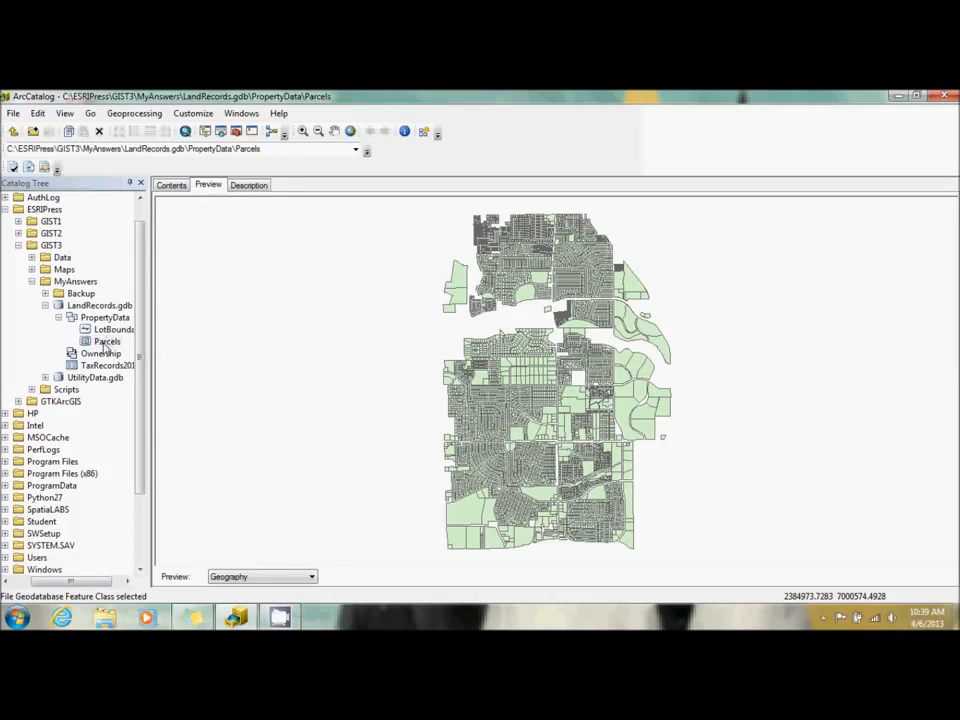
Start another Simple Data Loader run for the Parcels feature class and choose ParcelSource.shp from the Data folder as input data
right_click(104, 345)
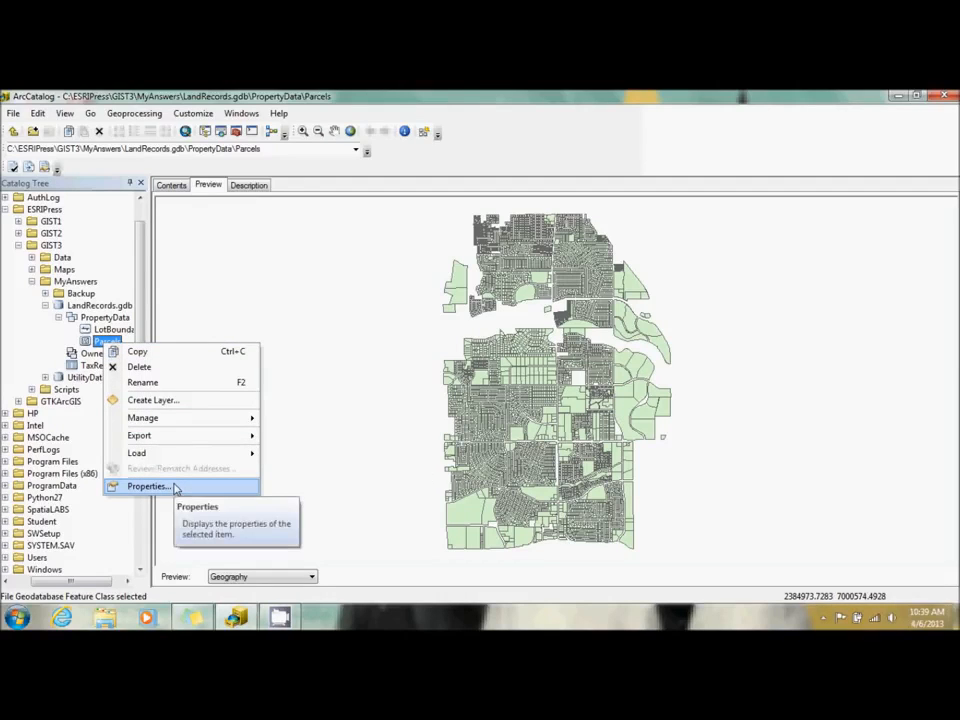
mouse_move(182, 454)
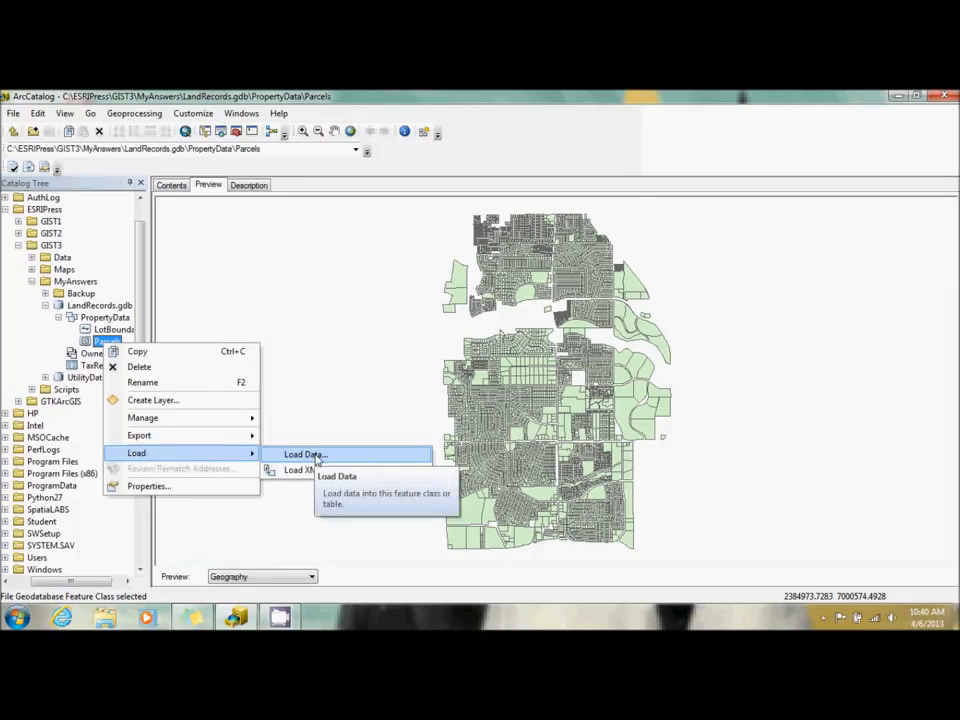
left_click(316, 457)
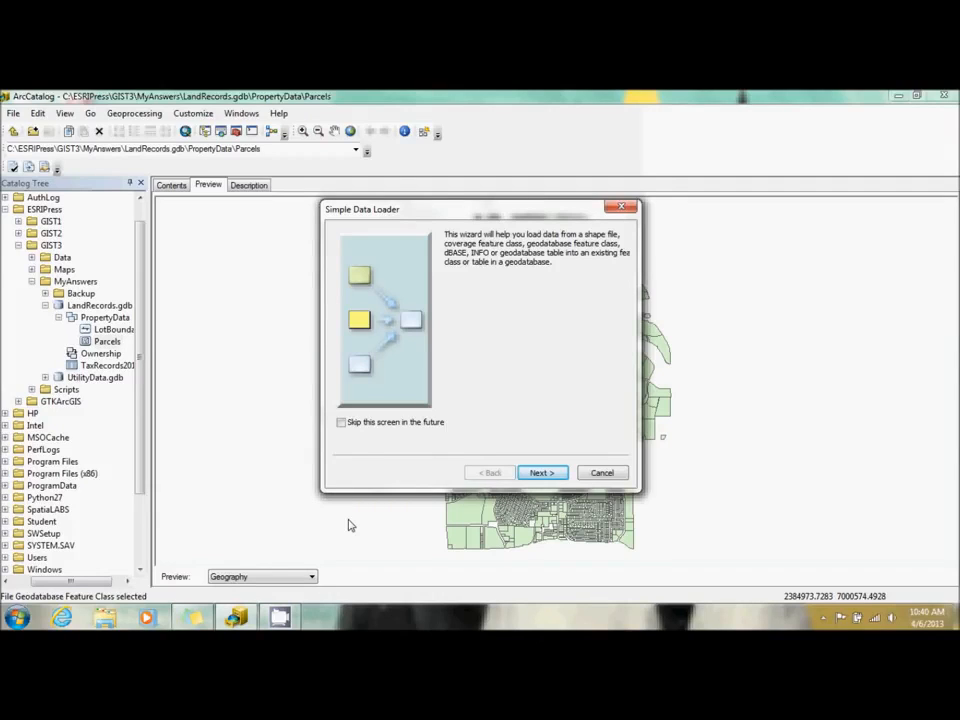
left_click(542, 474)
left_click(584, 296)
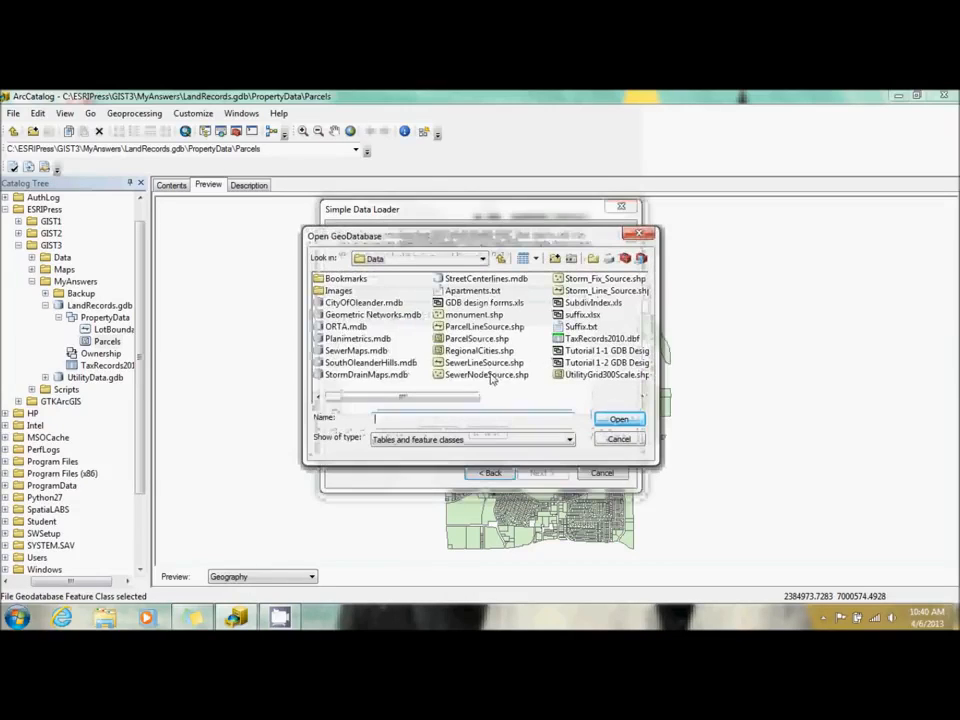
left_click(479, 339)
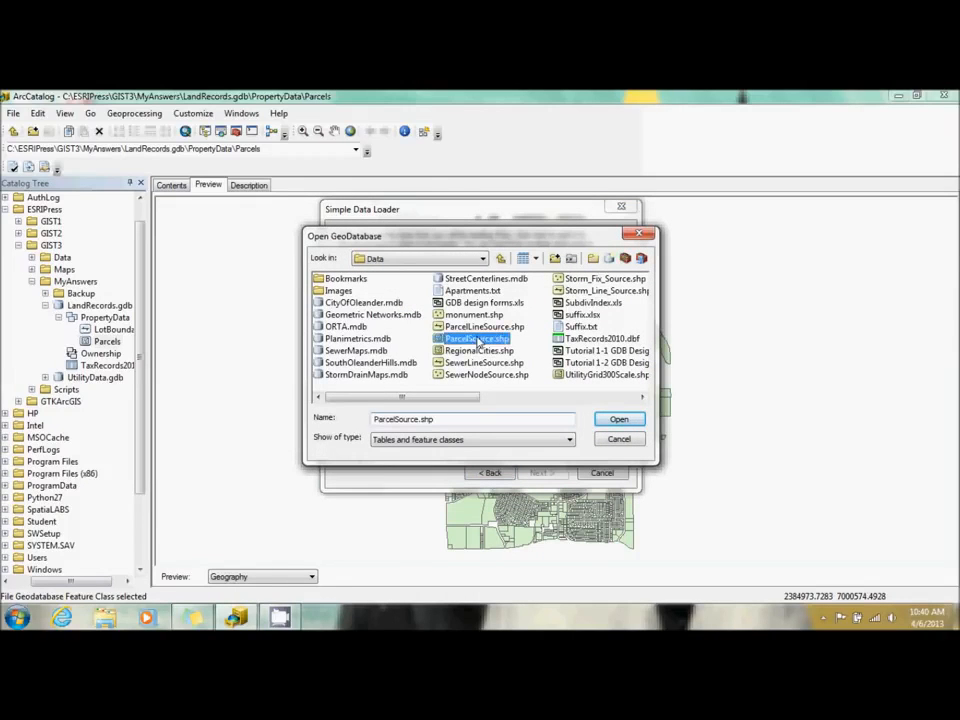
left_click(619, 420)
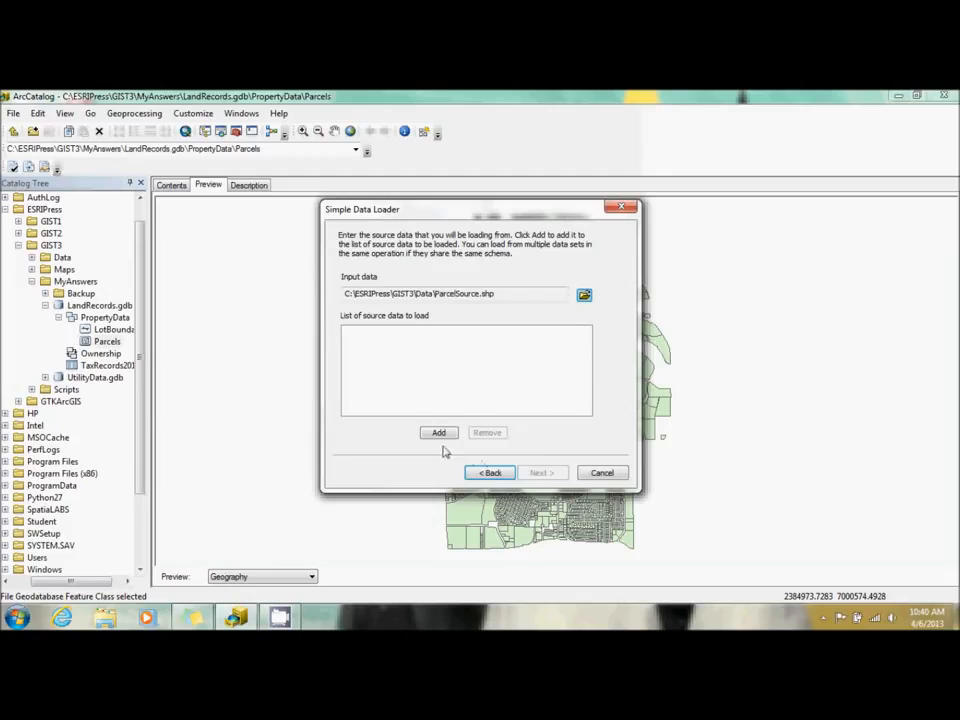
Add ParcelSource.shp to the list of source data and set all features to load into the Unplatted Property subtype
left_click(438, 432)
left_click(527, 473)
left_click(388, 383)
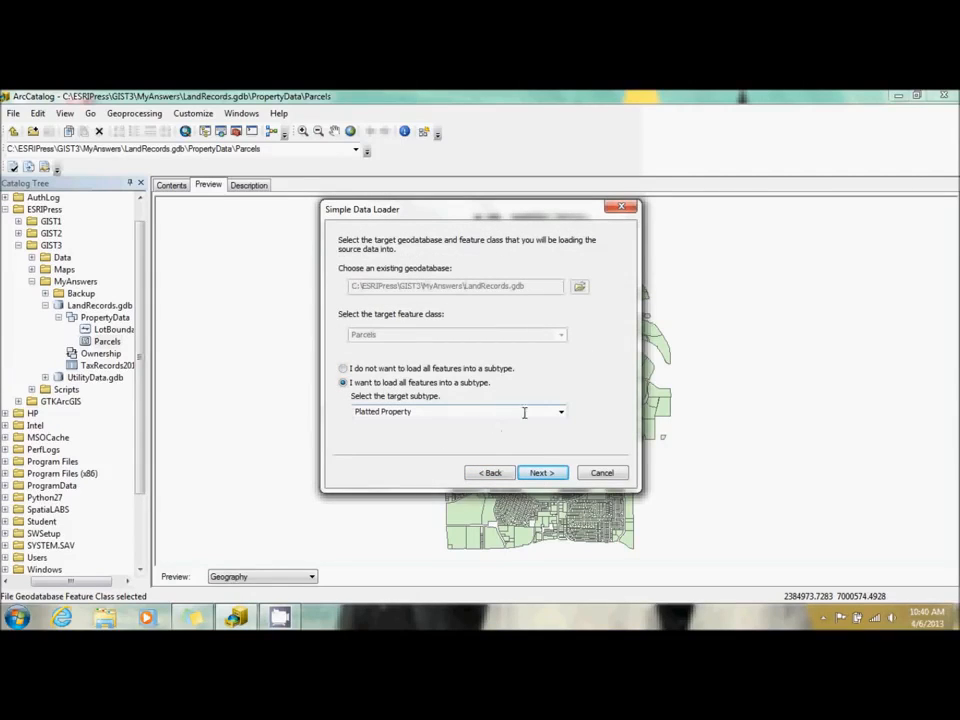
left_click(552, 411)
left_click(540, 434)
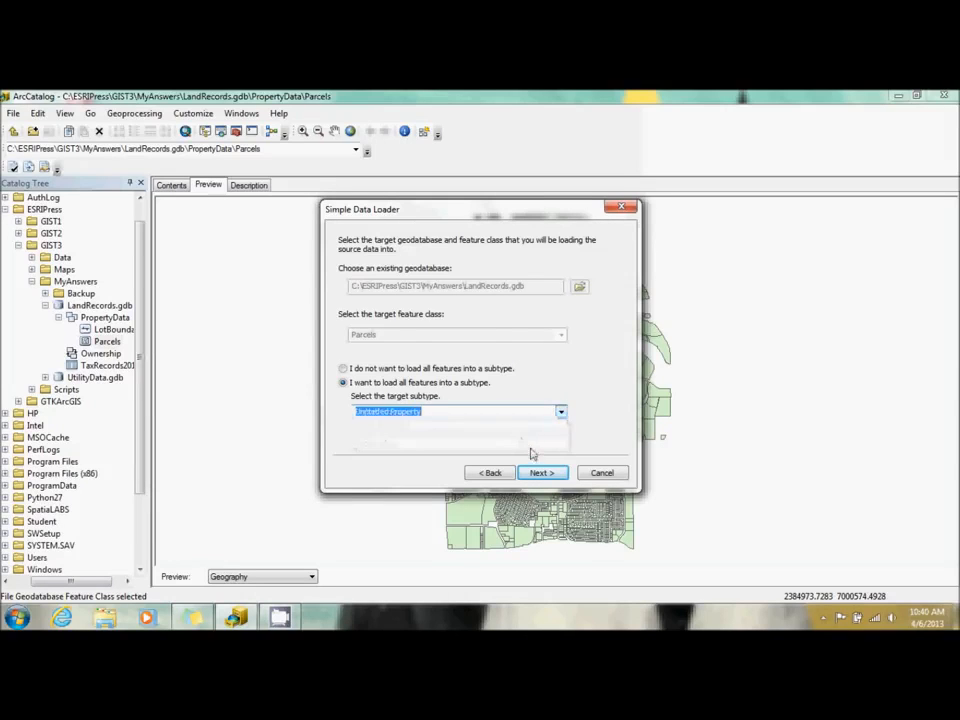
left_click(540, 473)
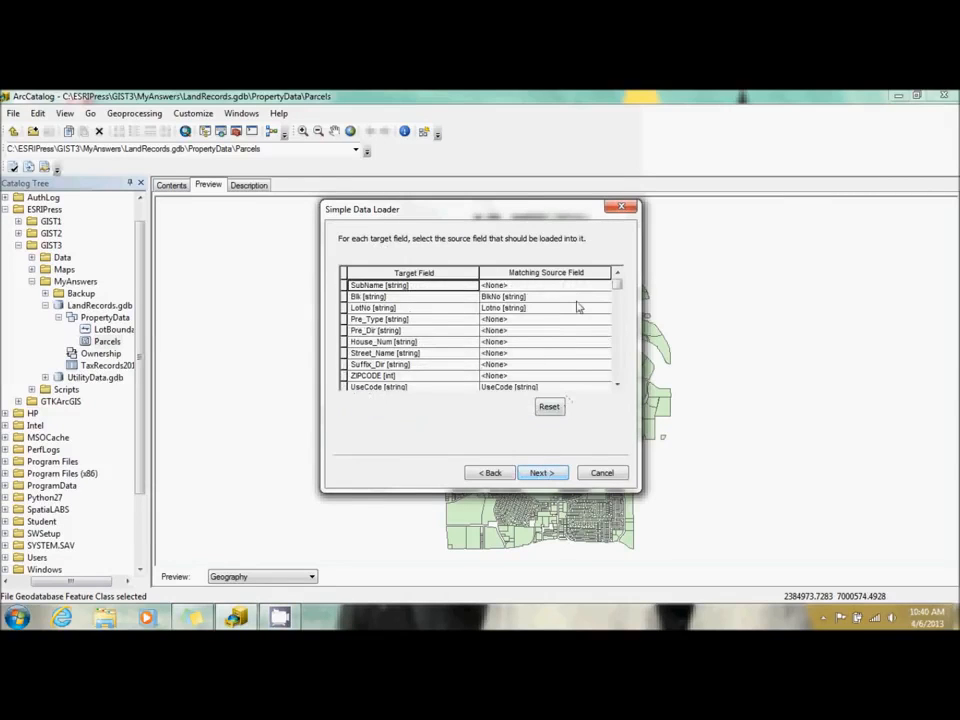
Match target field SubName to Prop_Des_1, Pre_Dir to Prefix and House_Num to Addno
left_click(570, 286)
left_click(562, 307)
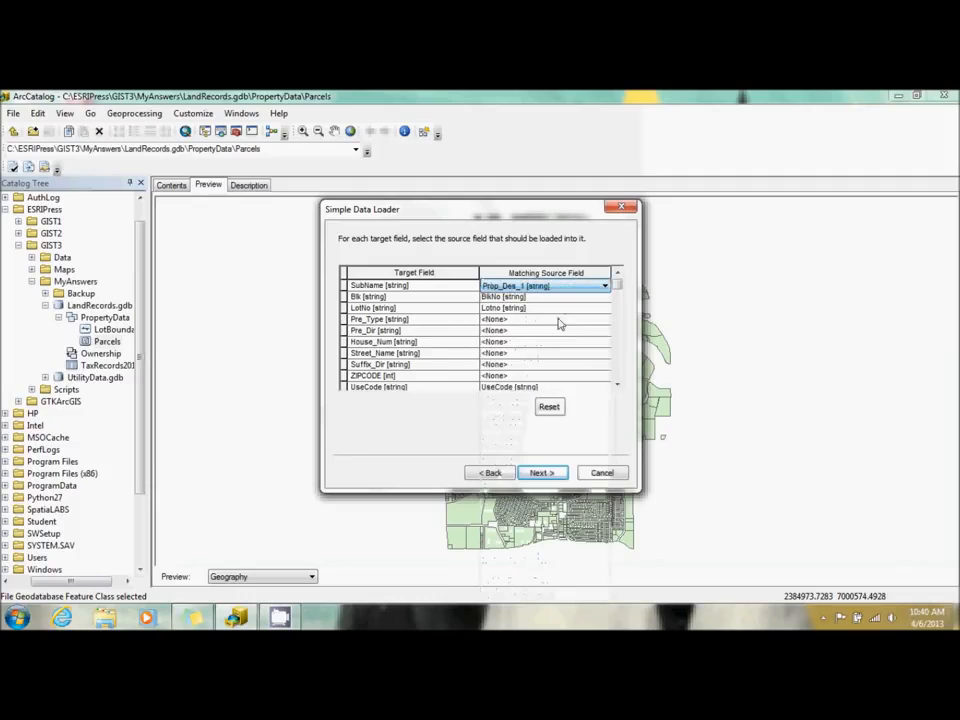
left_click(541, 330)
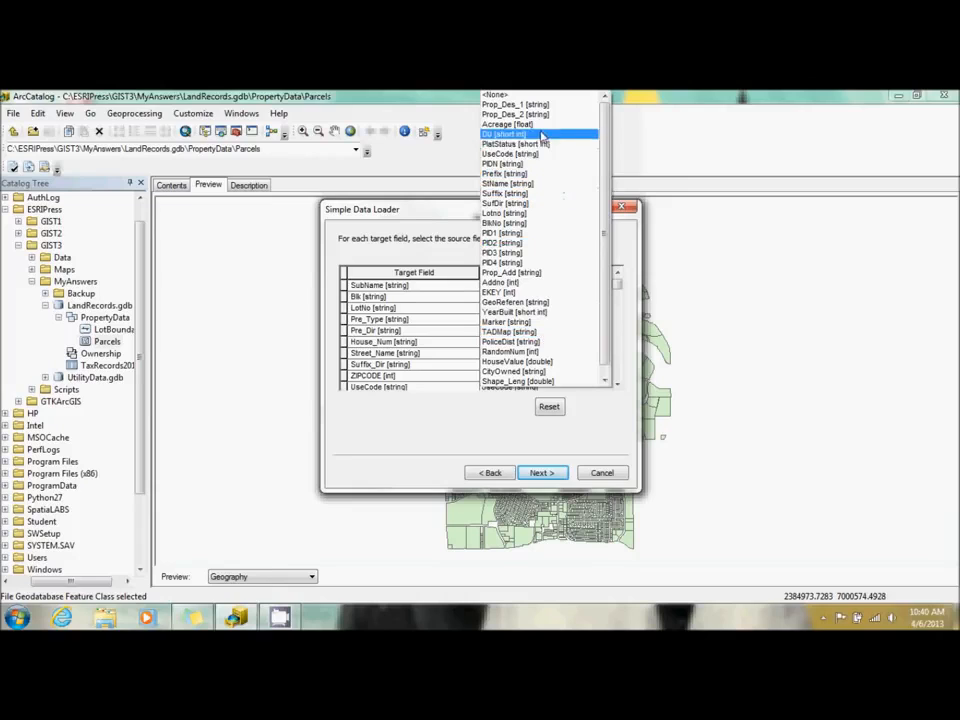
left_click(529, 177)
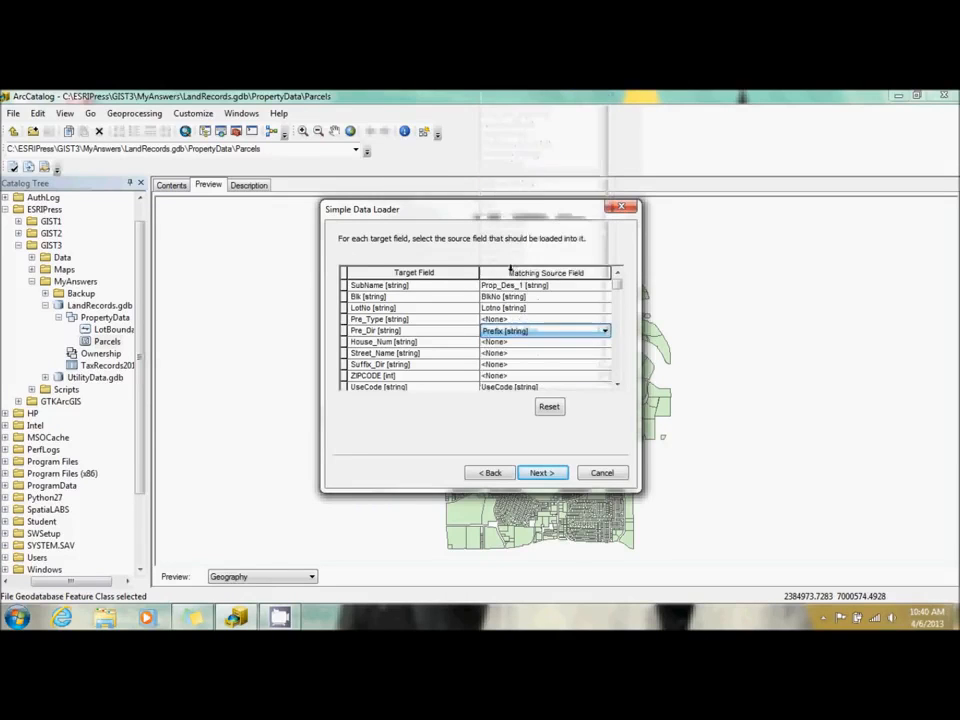
left_click(513, 343)
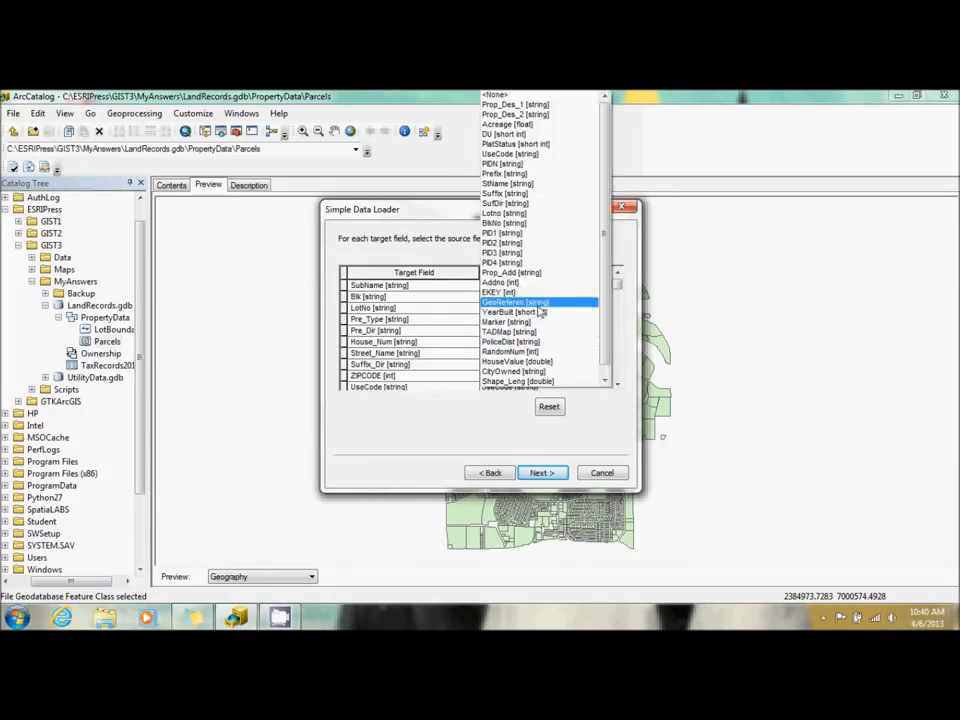
left_click(535, 285)
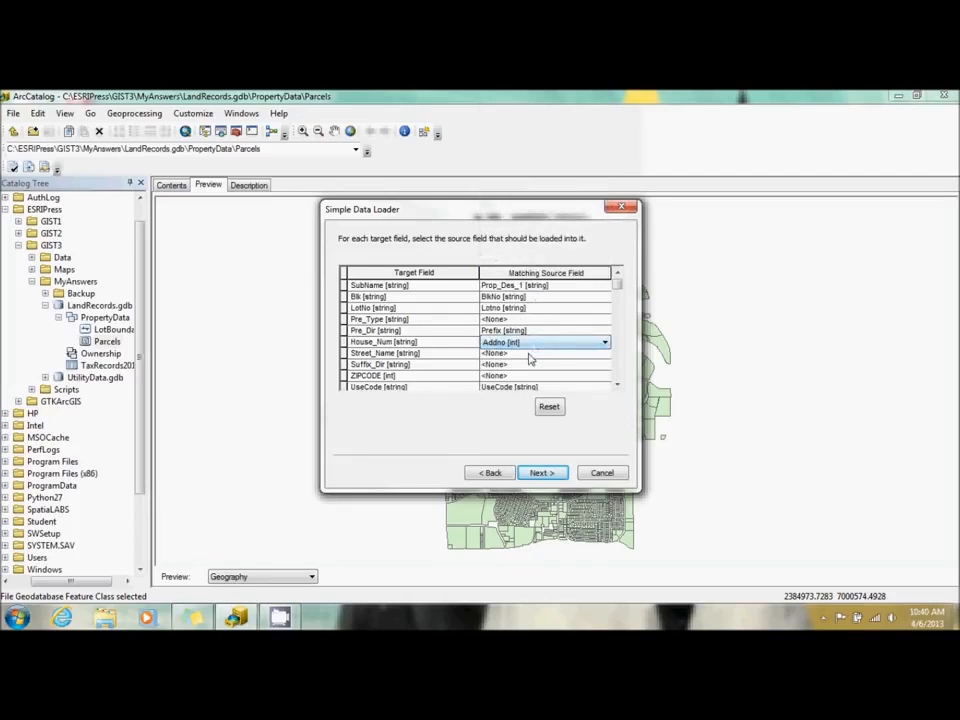
Match target field Street_Name to source field StName and Suffix_Dir to SufDir
left_click(533, 354)
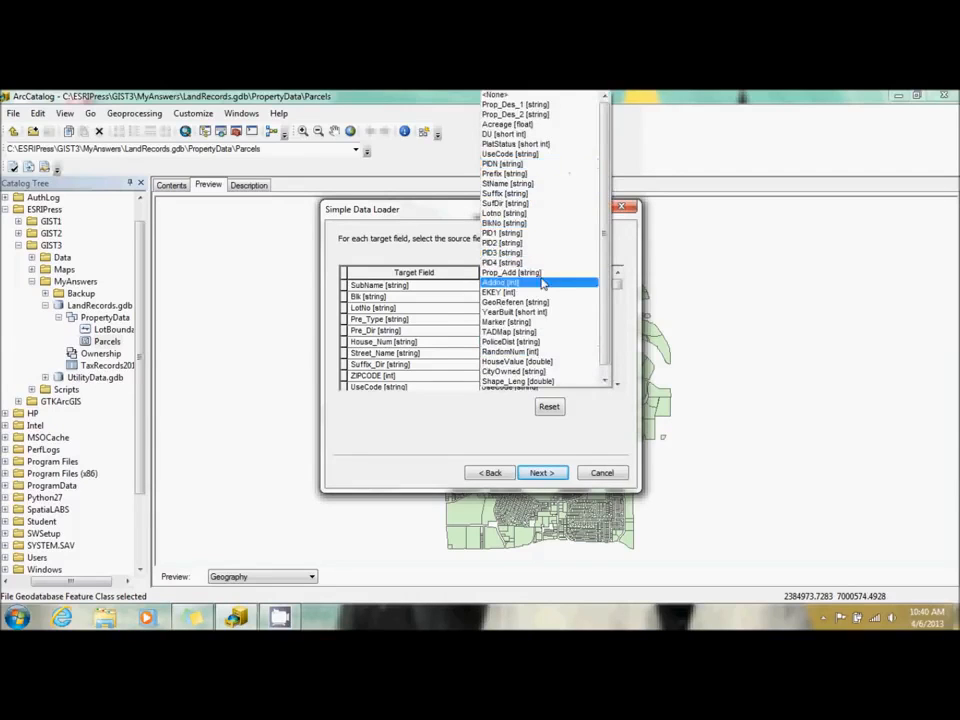
left_click(548, 184)
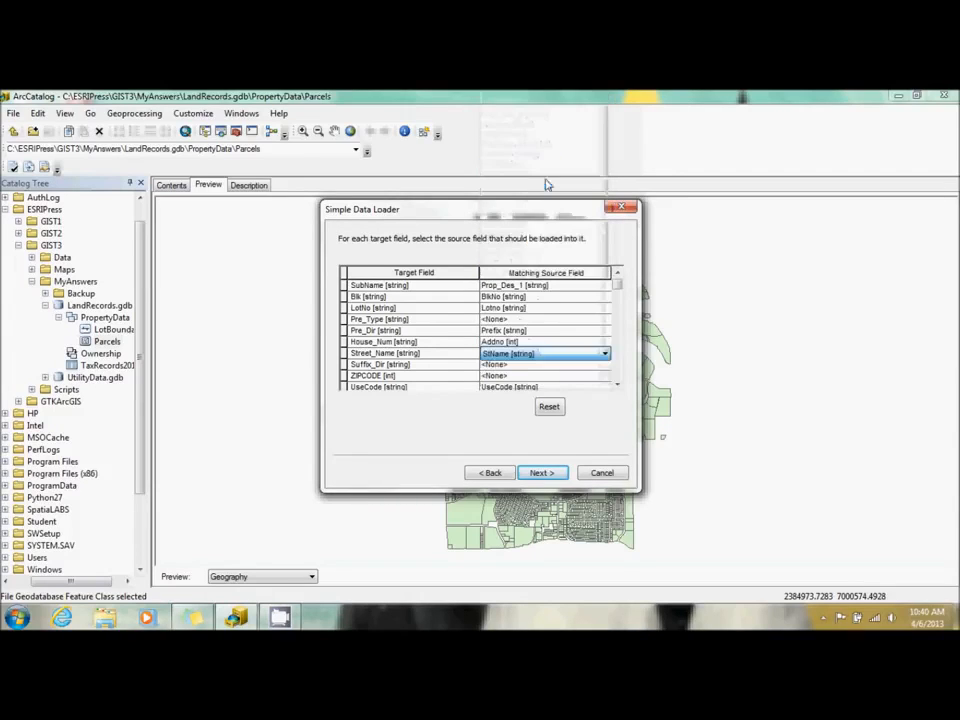
left_click(515, 366)
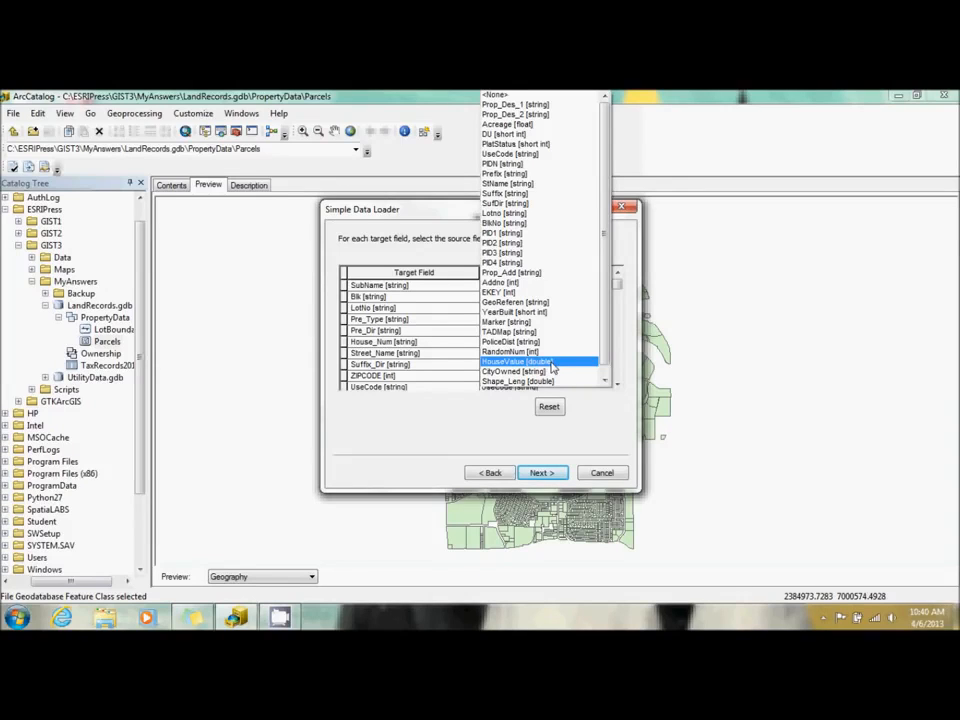
left_click(458, 358)
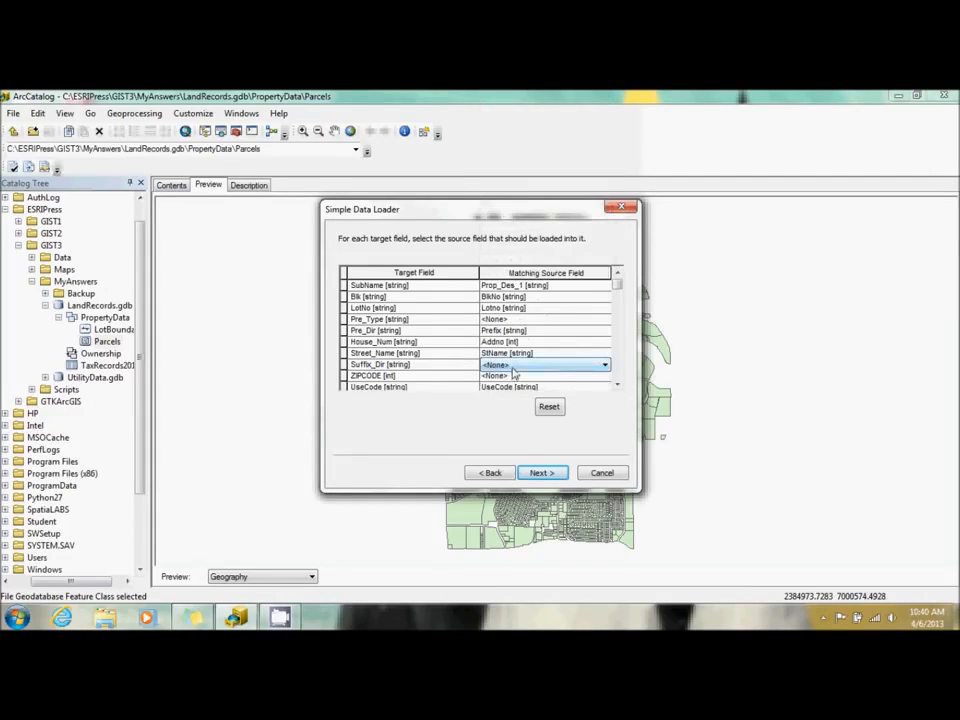
left_click(514, 368)
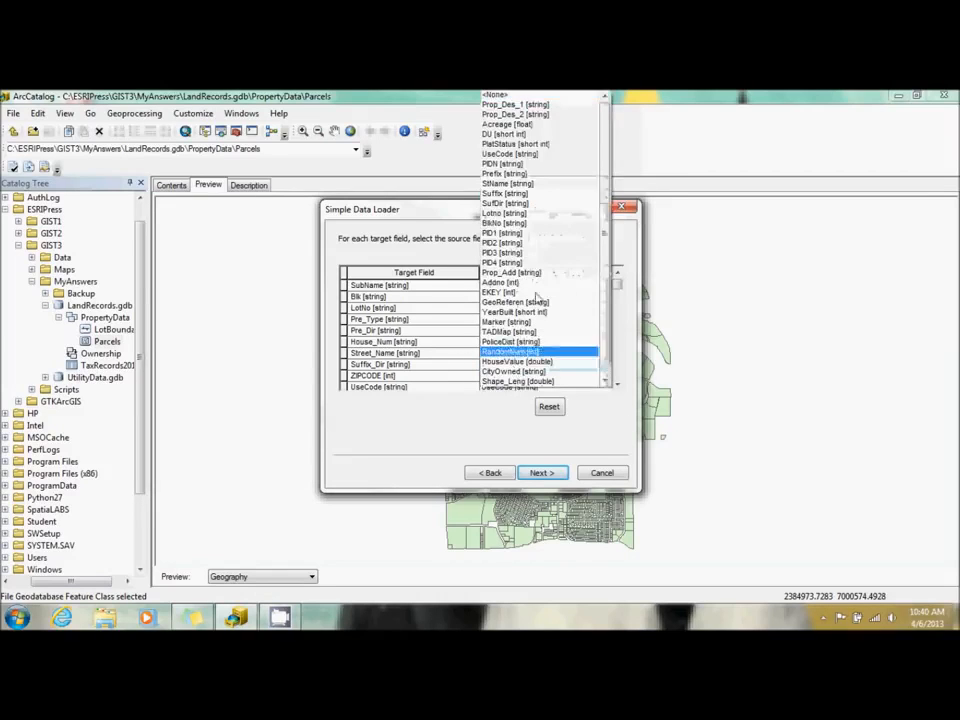
left_click(530, 203)
Match target field Georeference to GeoReferen and Street_Type to Suffix, and accept the field matching
left_click(617, 384)
left_click(617, 384)
left_click(617, 384)
left_click(573, 375)
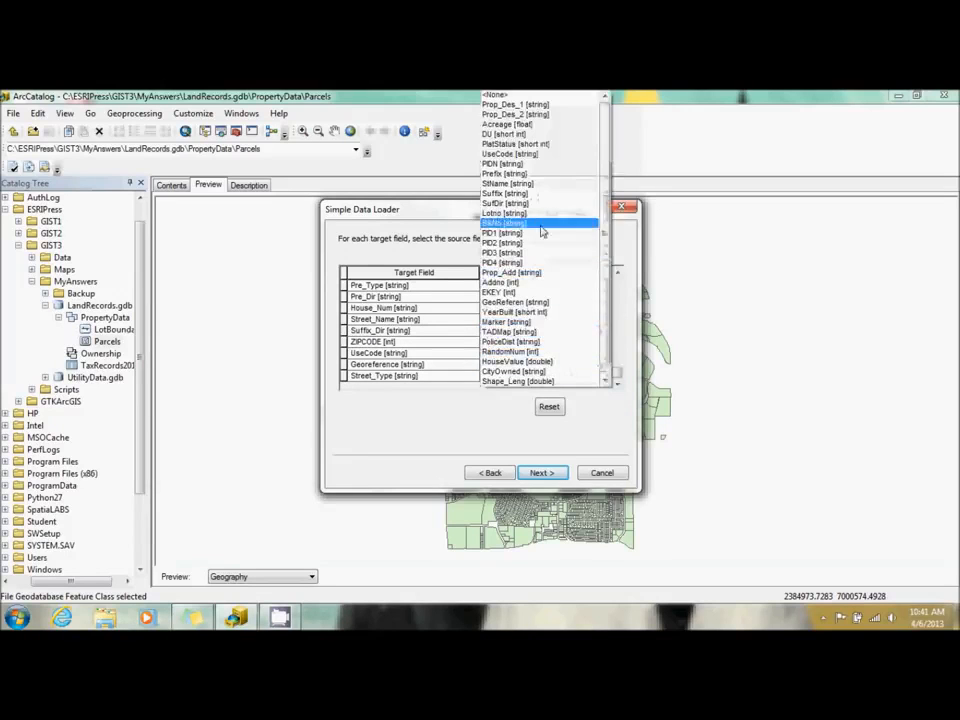
left_click(533, 303)
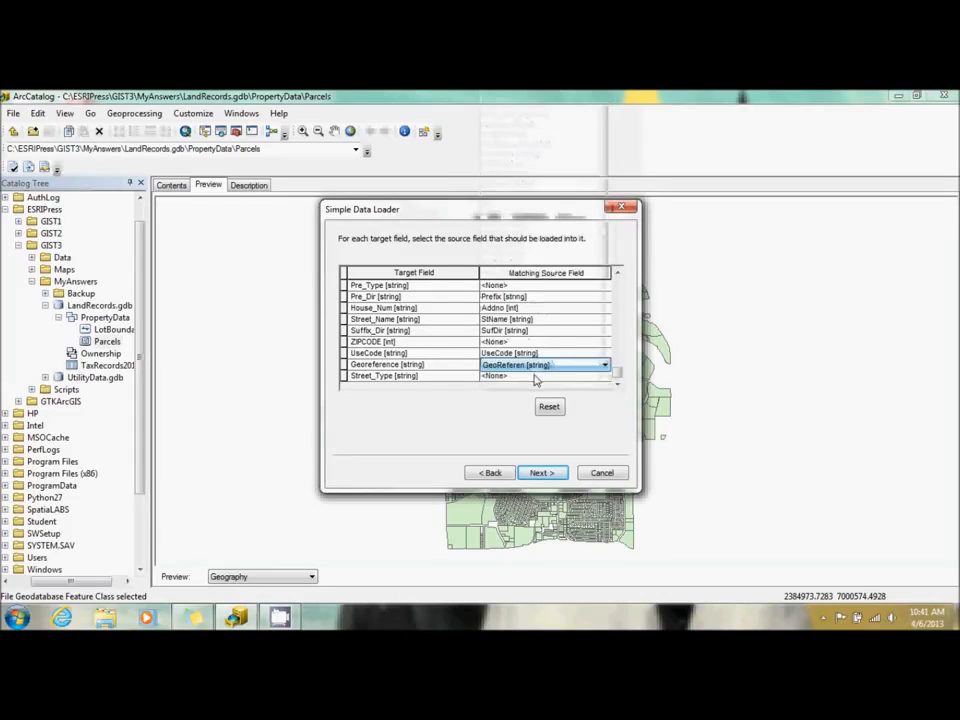
left_click(535, 377)
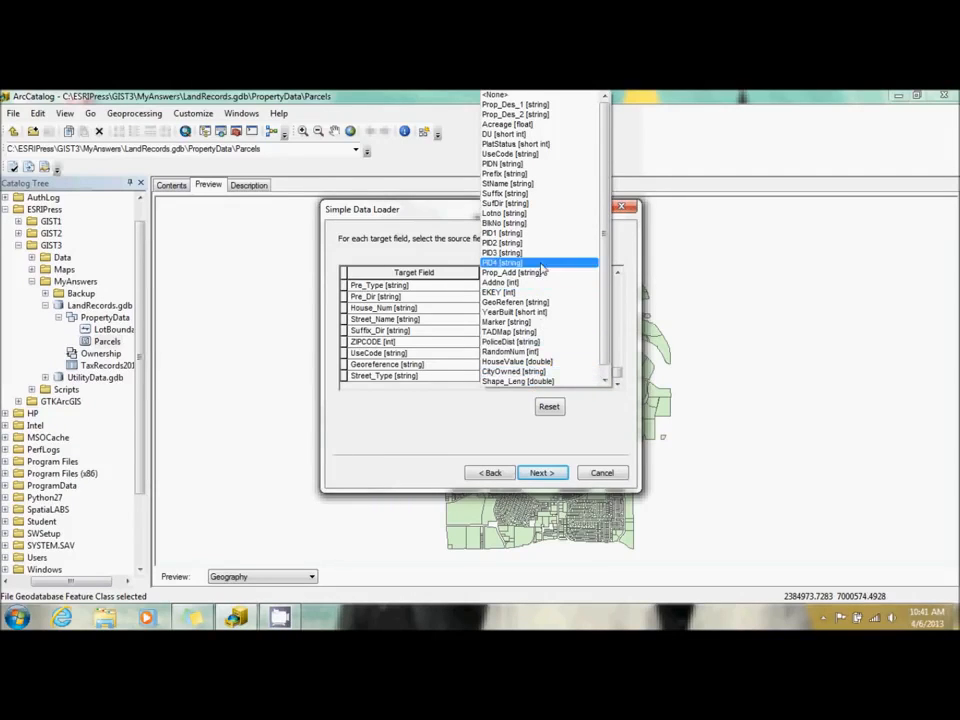
left_click(533, 203)
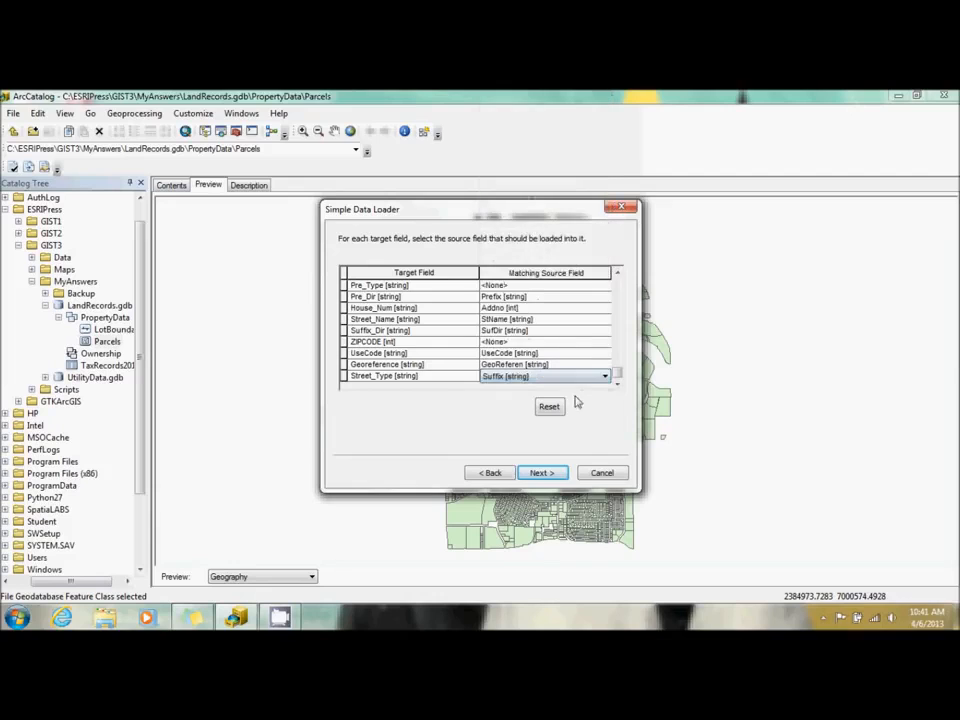
left_click(545, 472)
Limit the load to features that satisfy the query "PlatStatus" = 2 and finish the data load into Parcels
left_click(388, 293)
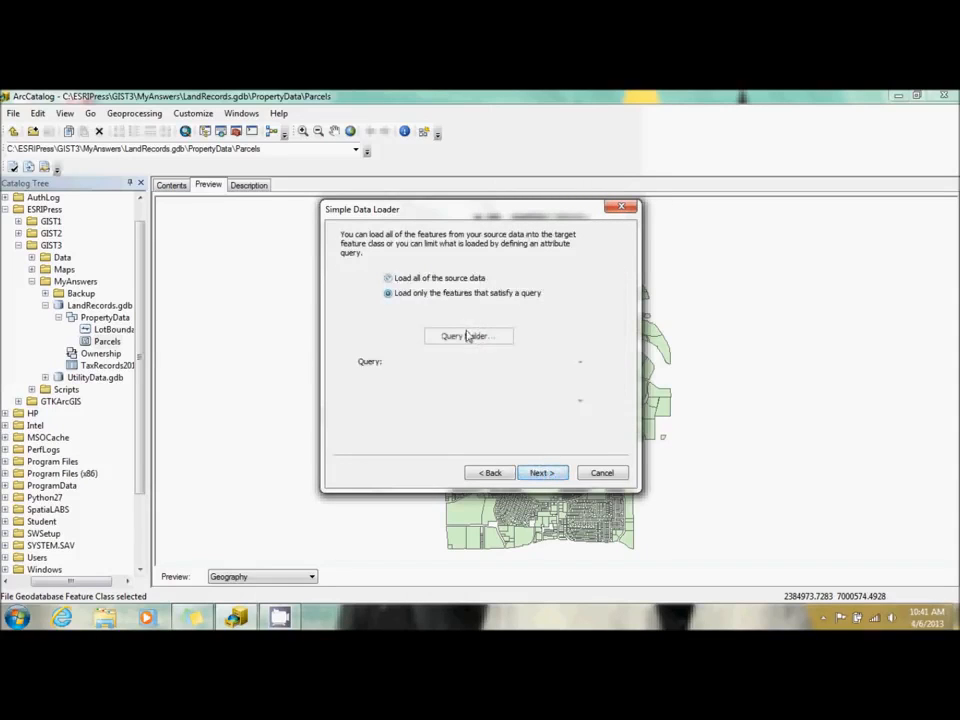
left_click(467, 335)
left_click(587, 296)
left_click(587, 296)
left_click(588, 297)
double_click(386, 270)
left_click(364, 317)
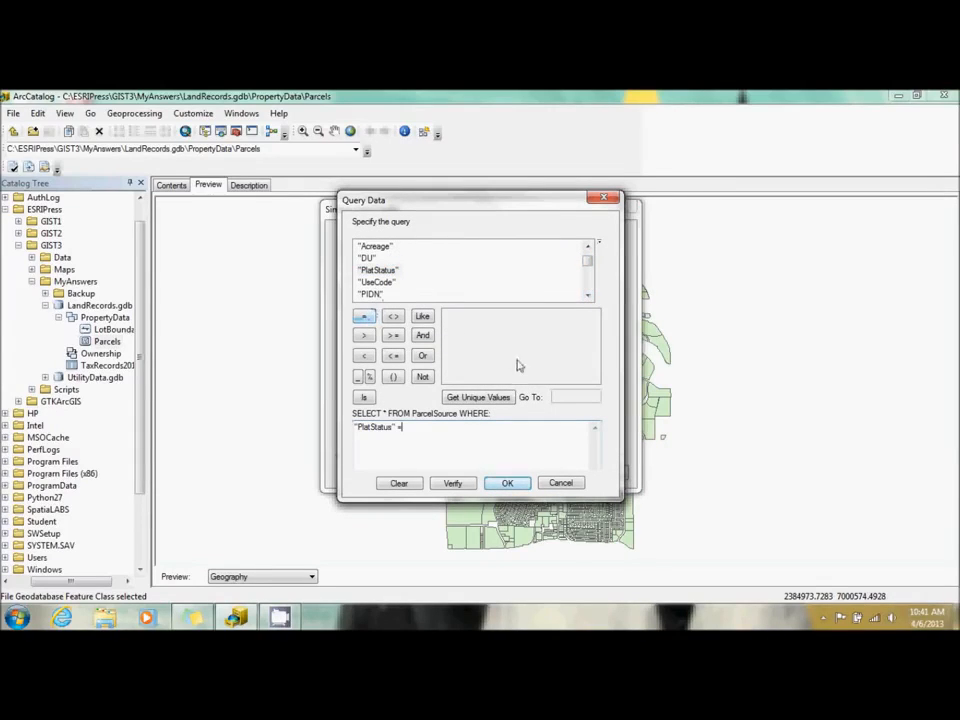
left_click(478, 397)
double_click(449, 330)
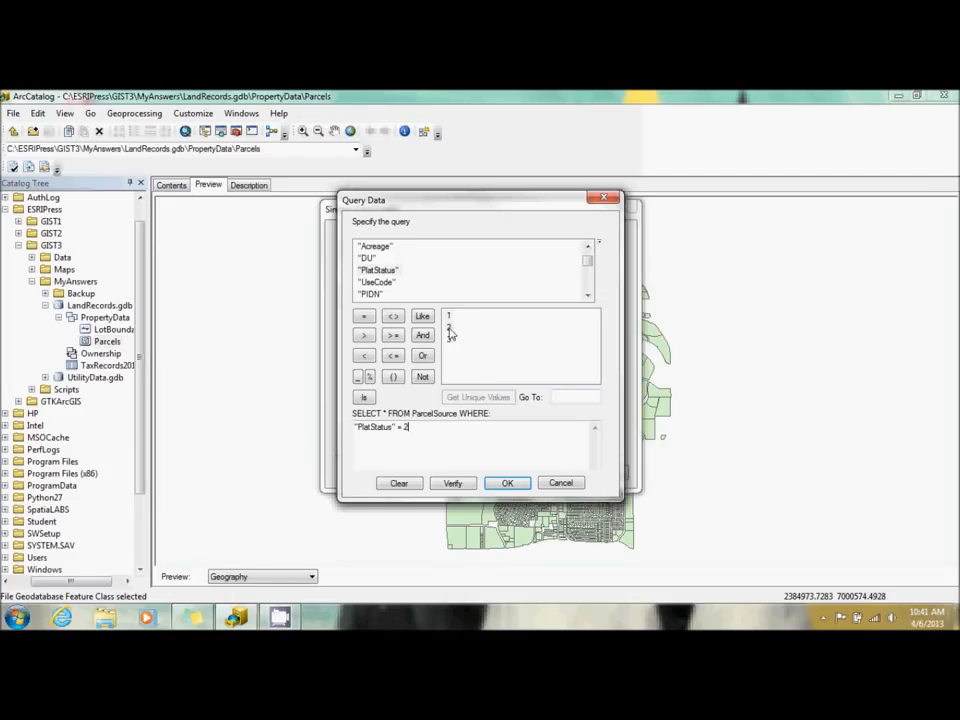
left_click(507, 483)
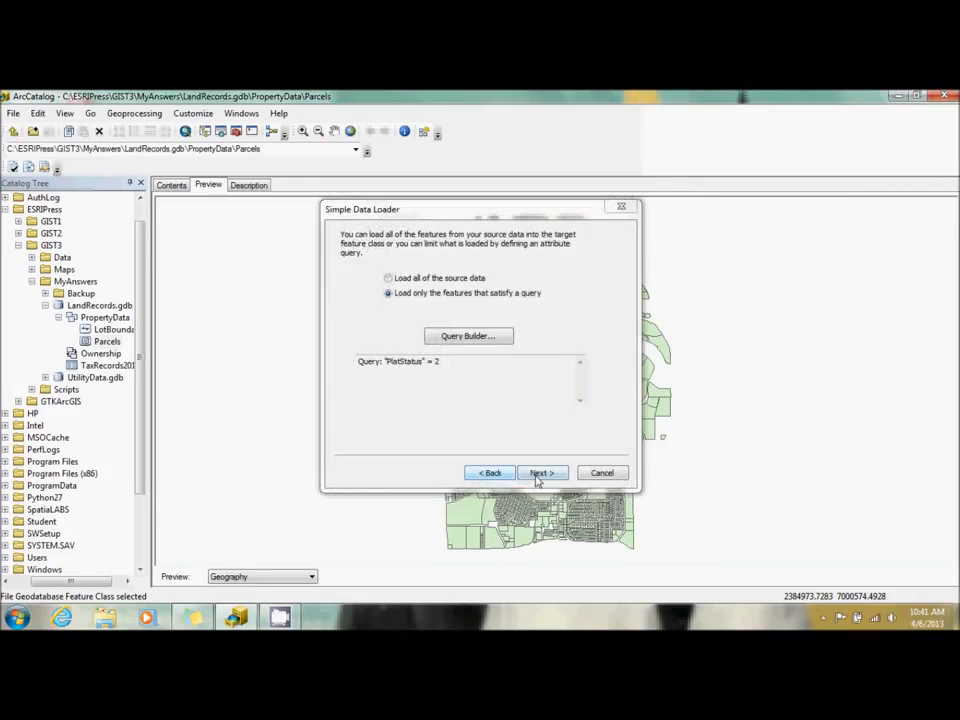
left_click(540, 474)
left_click(541, 473)
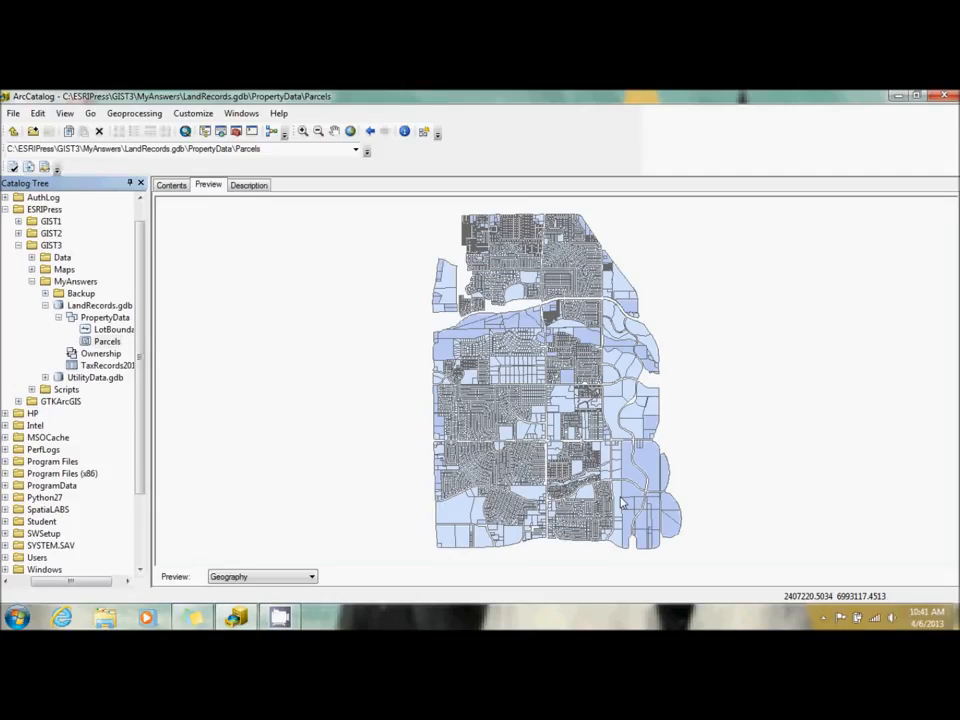
Start a further Simple Data Loader run for the Parcels feature class with ParcelSource.shp from the Data folder as input data
right_click(100, 347)
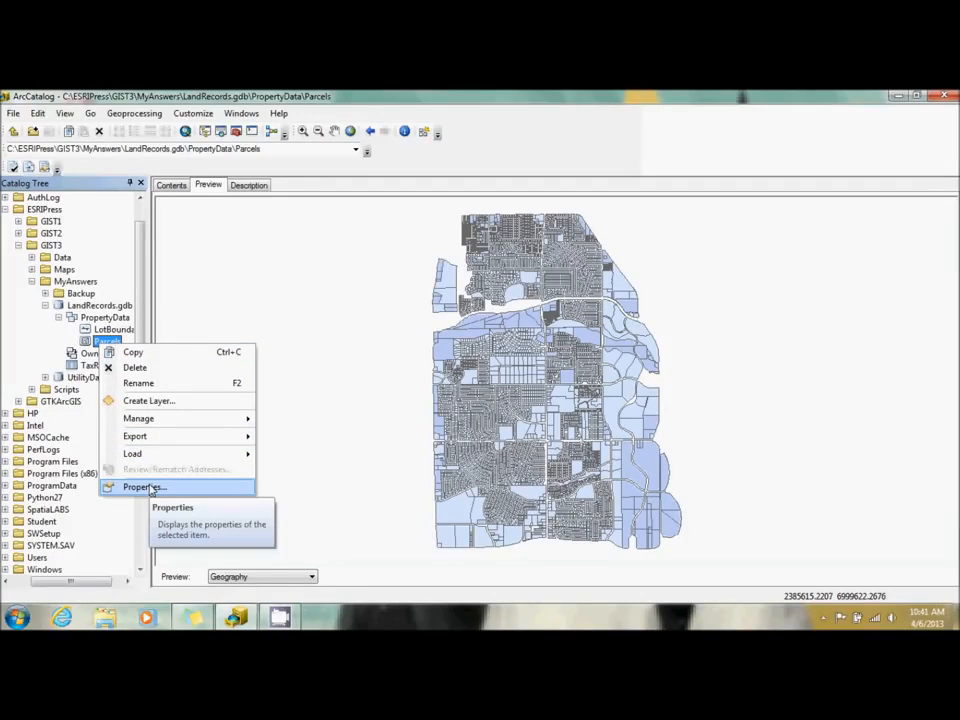
left_click(304, 396)
right_click(108, 341)
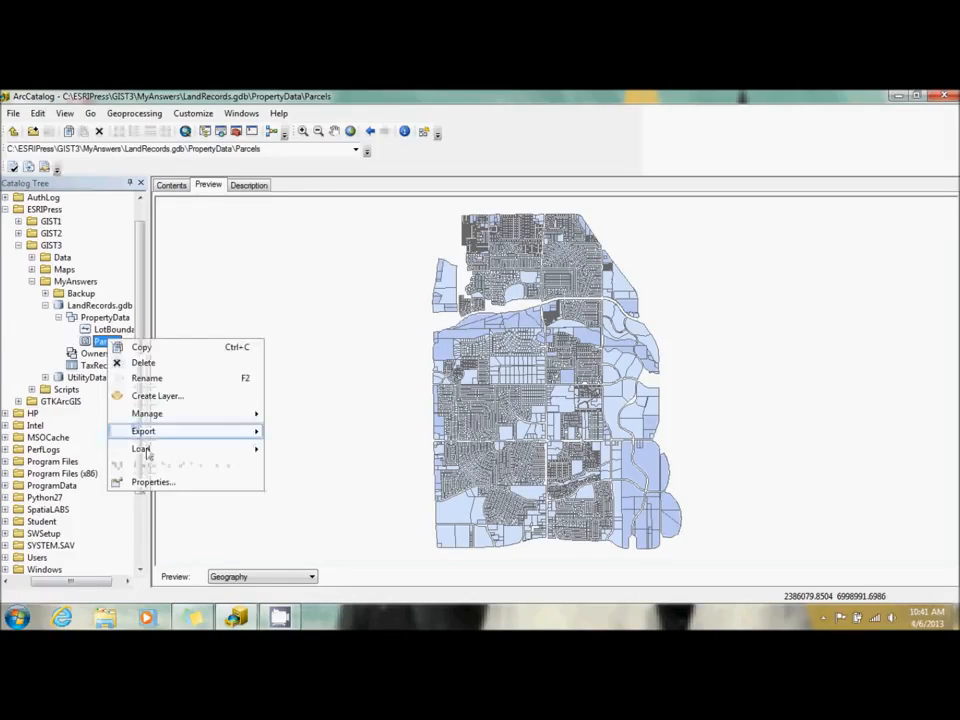
mouse_move(158, 448)
left_click(283, 452)
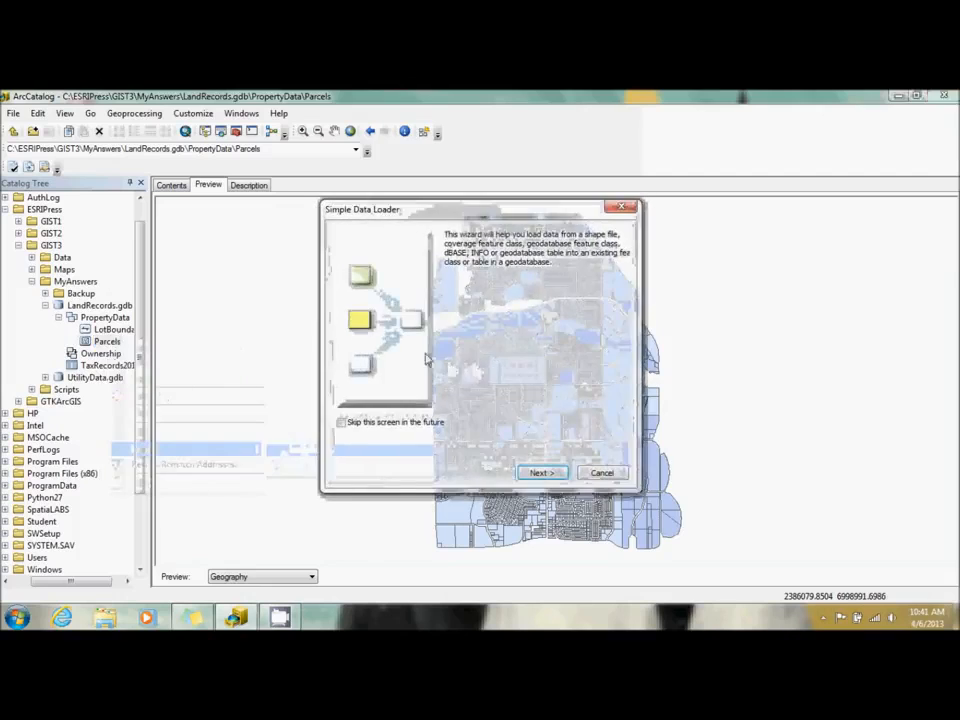
left_click(542, 474)
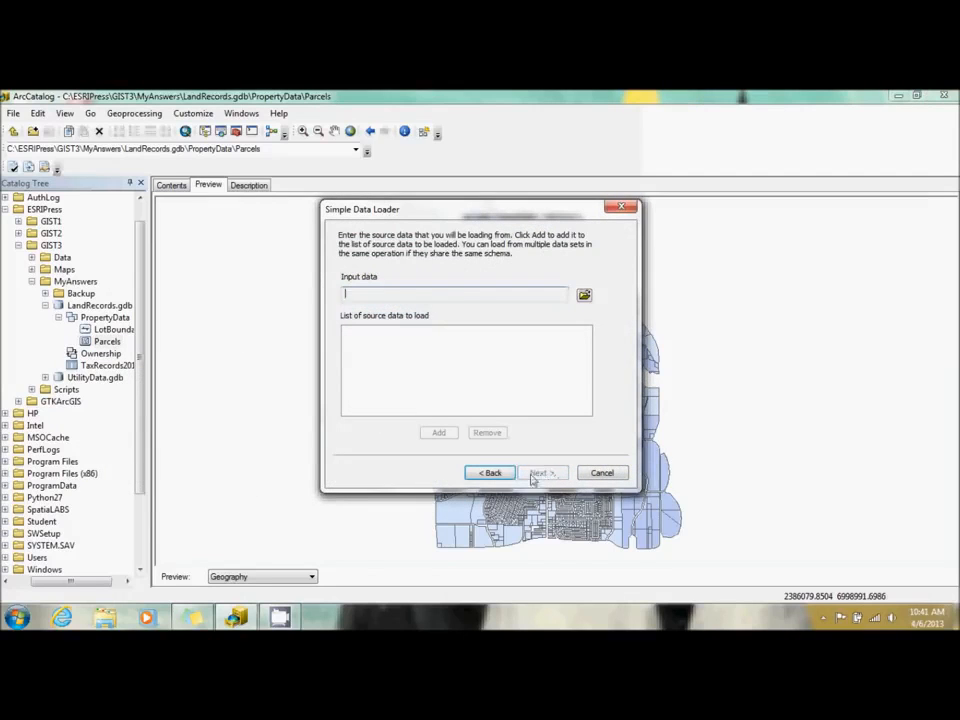
left_click(584, 295)
left_click(477, 339)
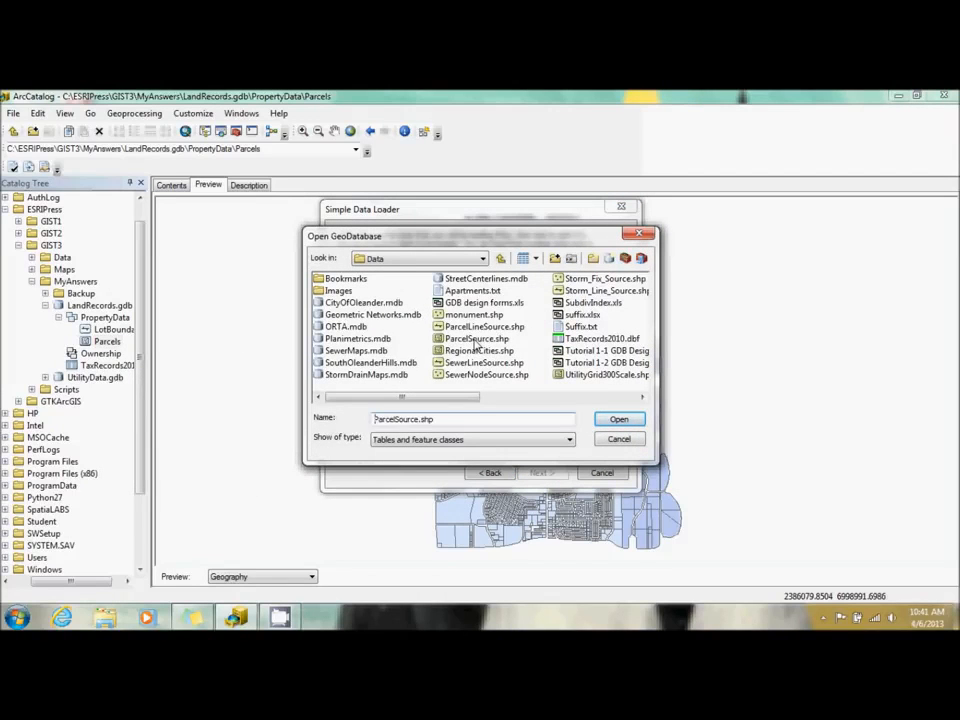
left_click(619, 419)
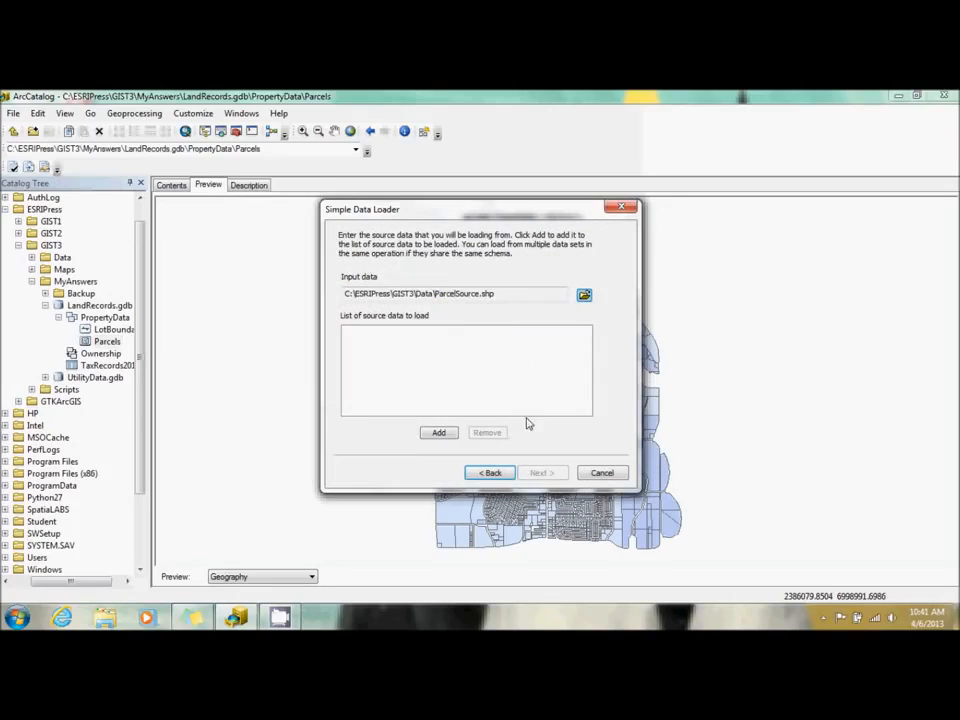
Add ParcelSource.shp to the list of source data and set all features to load into the Plat Pending subtype
left_click(439, 432)
left_click(542, 473)
left_click(395, 383)
left_click(405, 411)
left_click(561, 411)
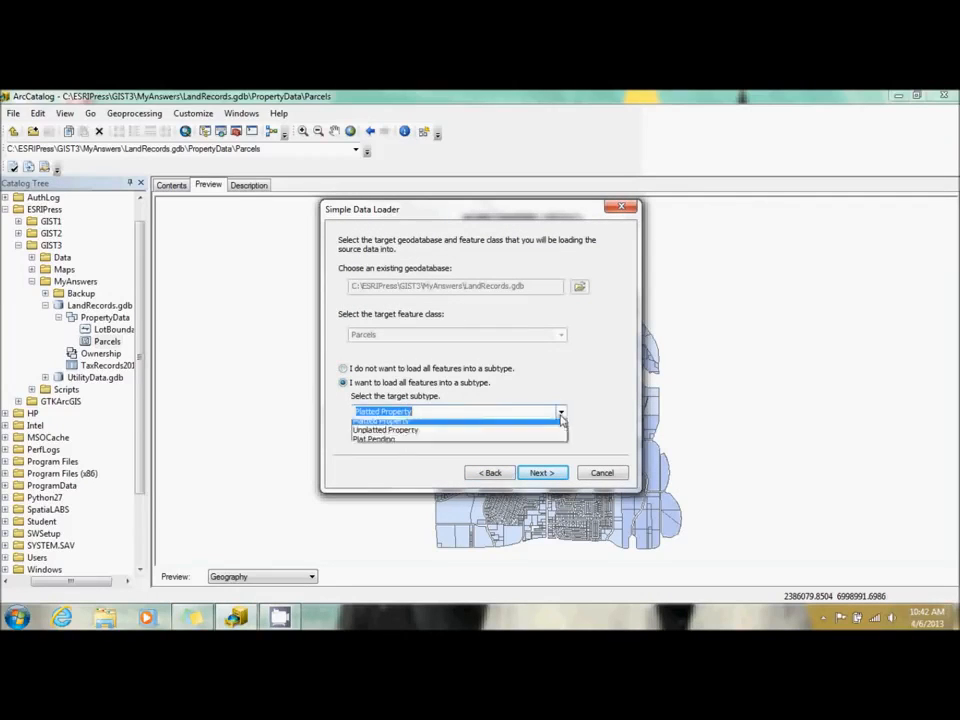
left_click(555, 441)
left_click(540, 473)
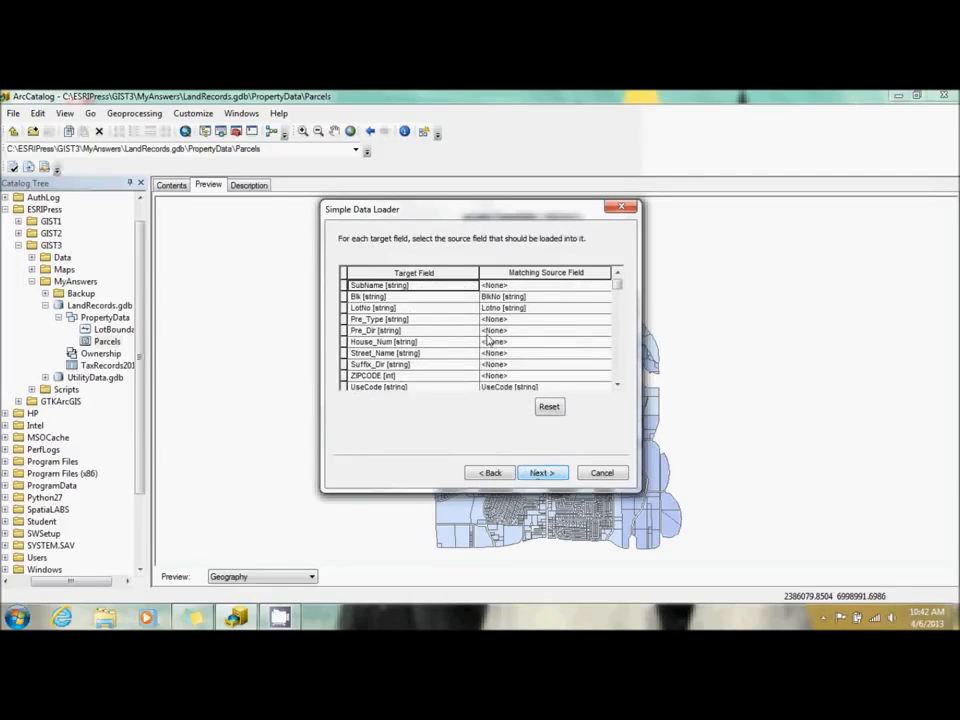
Match target field SubName to source field Prop_Des_1, Pre_Dir to Prefix, and House_Num to Addno
left_click(541, 286)
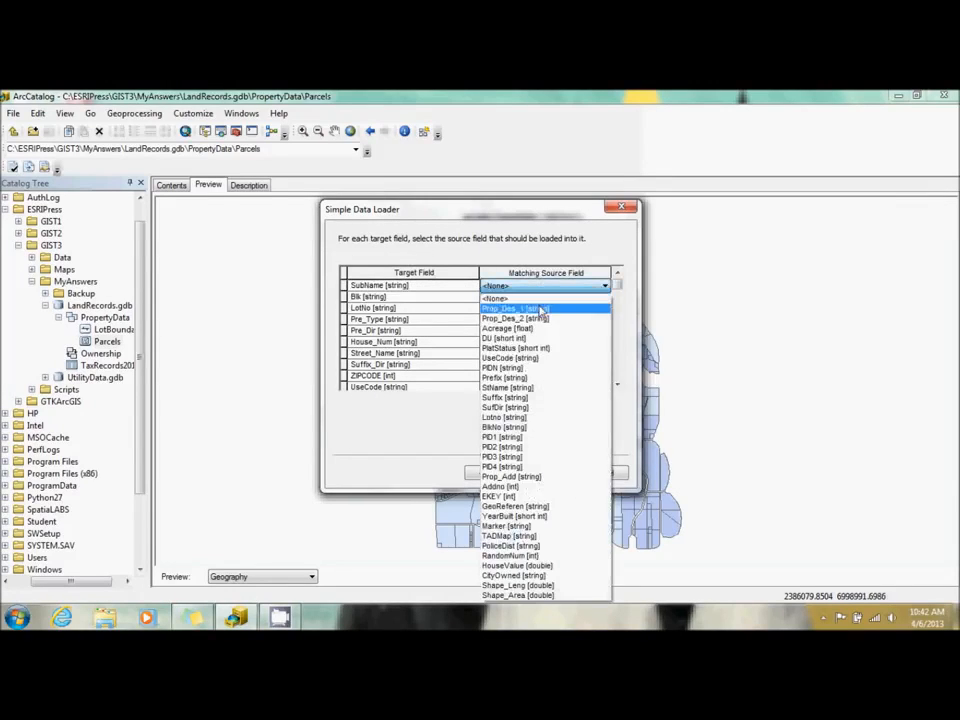
left_click(540, 309)
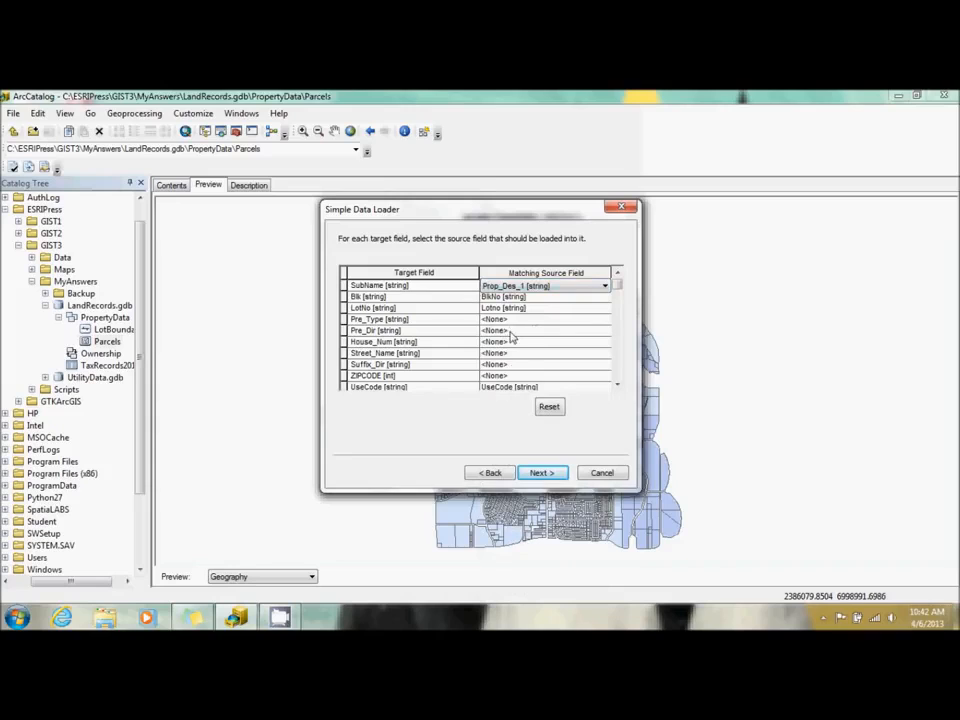
left_click(509, 331)
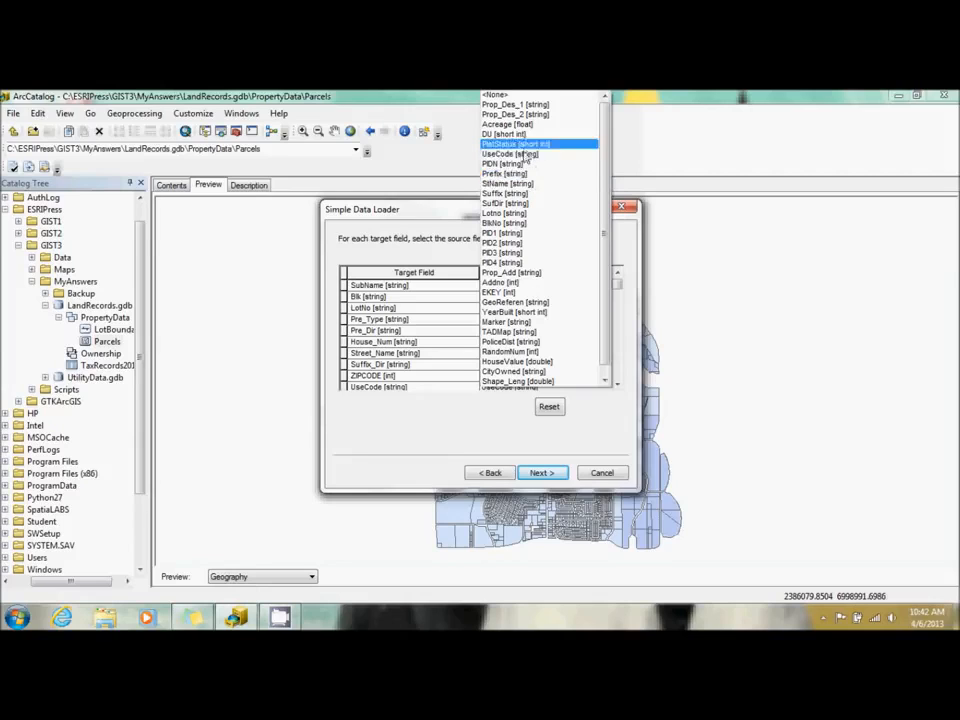
left_click(545, 173)
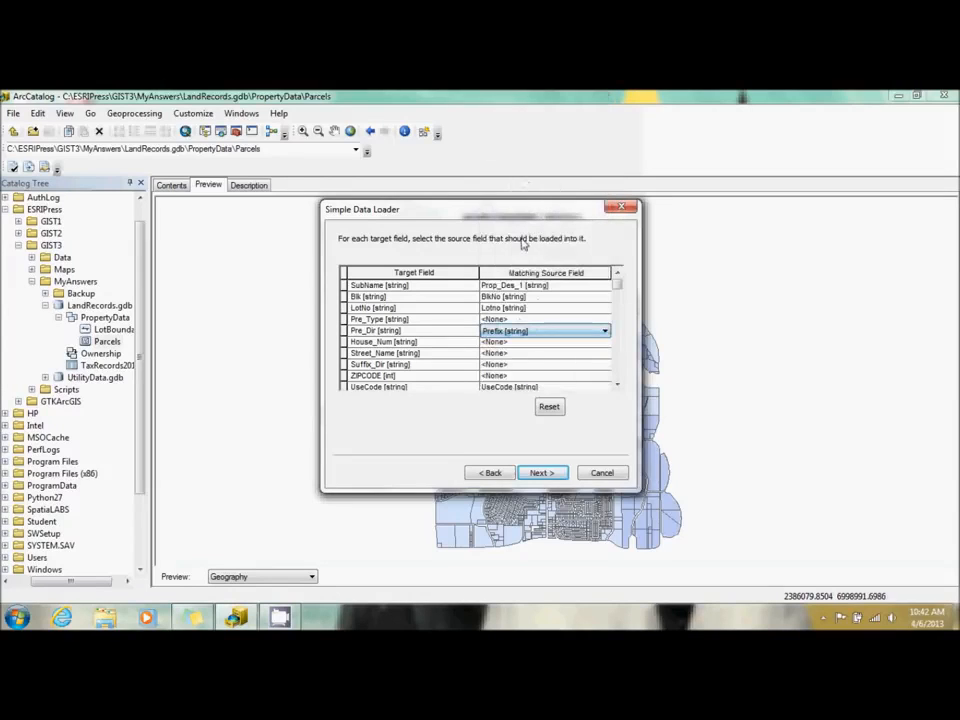
left_click(516, 346)
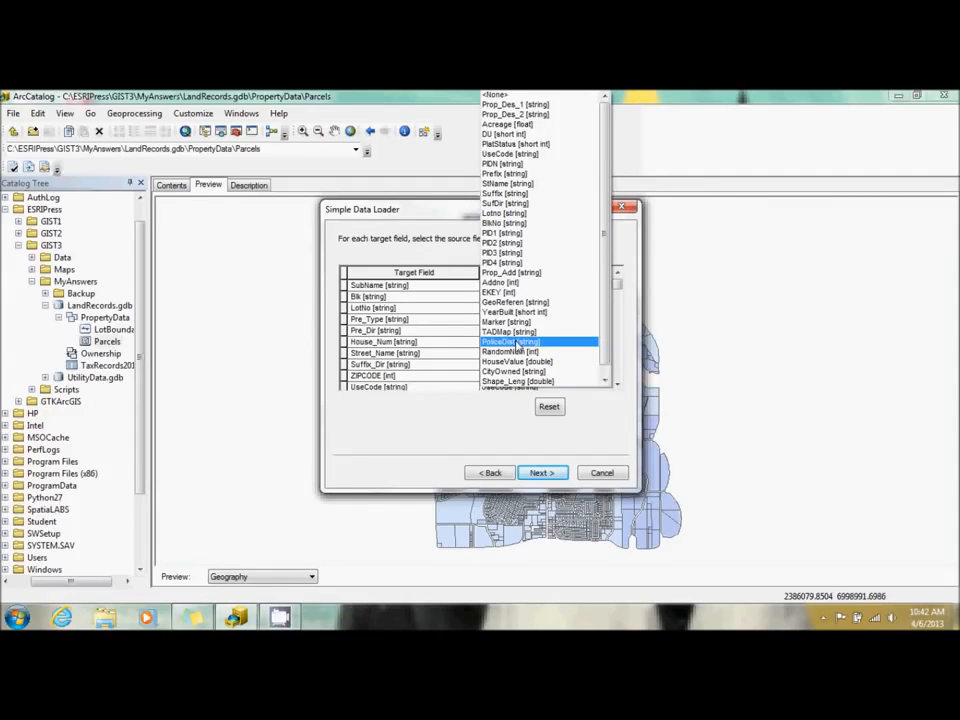
left_click(510, 282)
Match target field Street_Name to source field StName and Suffix_Dir to SufDir
left_click(536, 358)
left_click(536, 358)
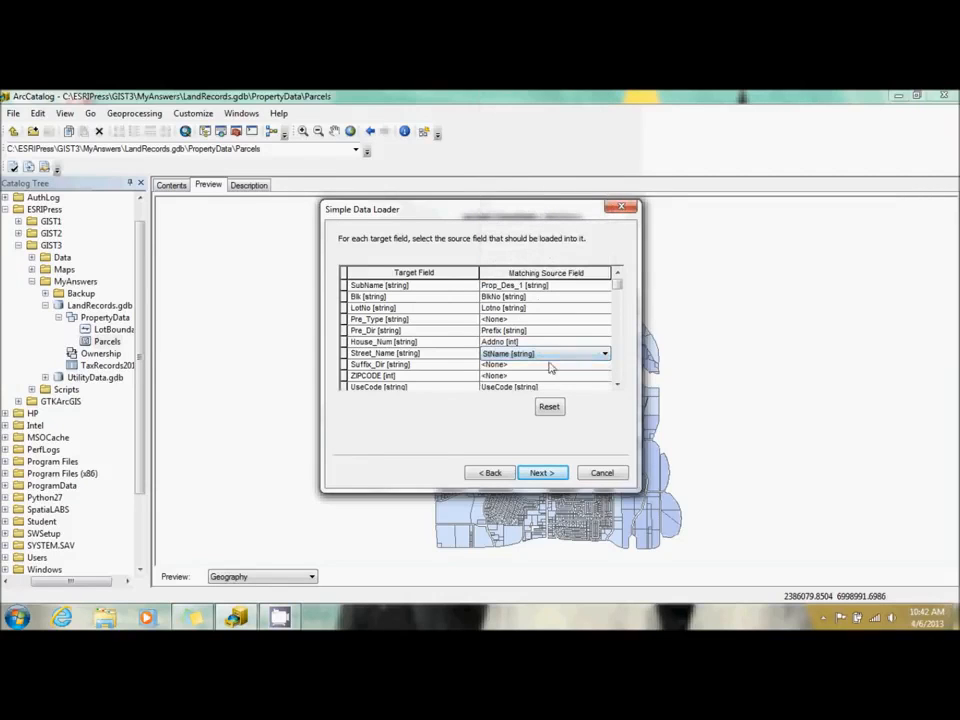
left_click(550, 366)
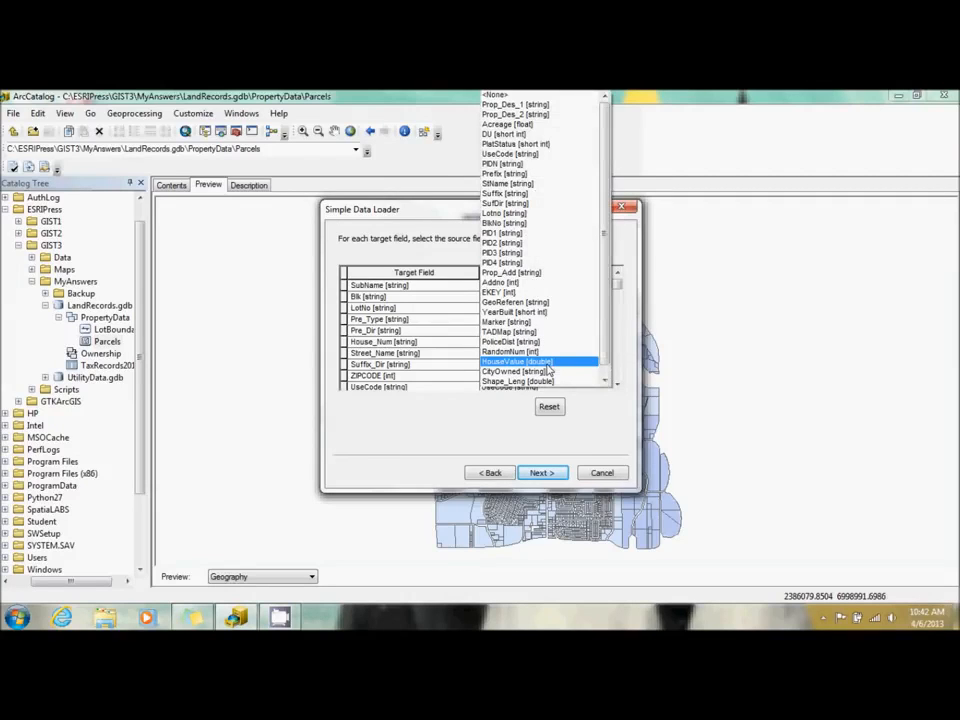
left_click(553, 204)
Match target field Georeference to GeoReferen and Street_Type to Suffix, and accept the field matching for the Plat Pending load
left_click(619, 384)
left_click(619, 384)
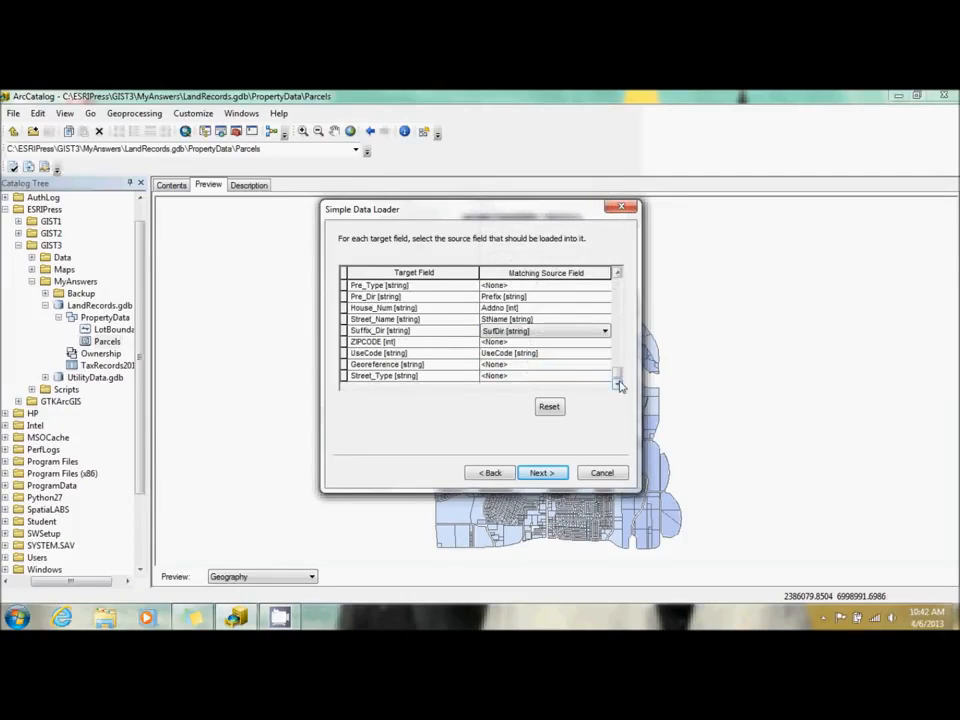
left_click(572, 366)
left_click(570, 366)
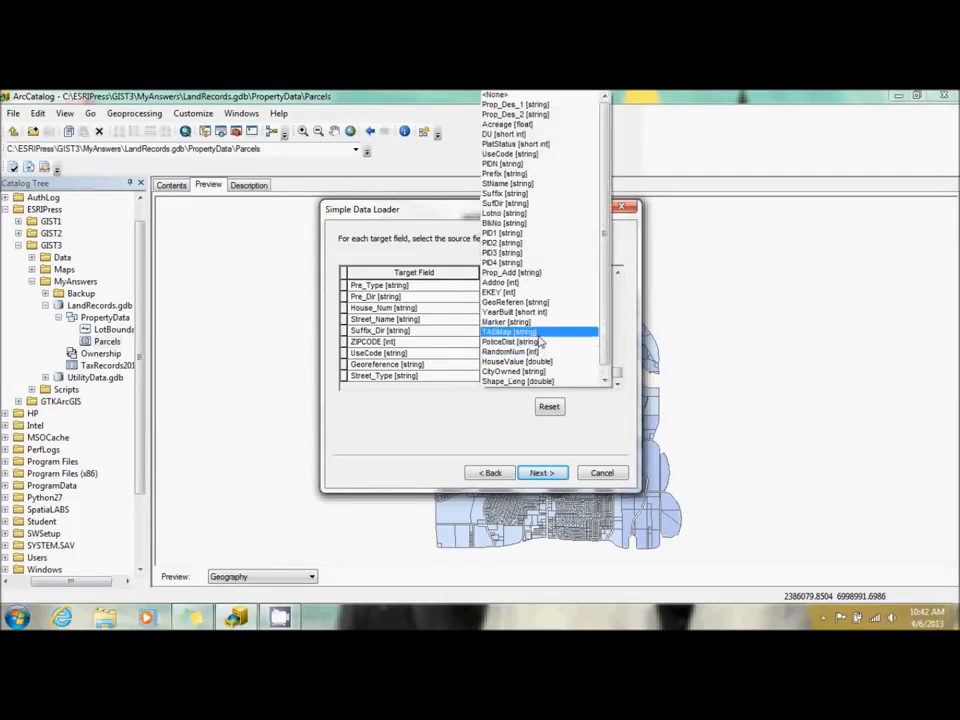
left_click(515, 301)
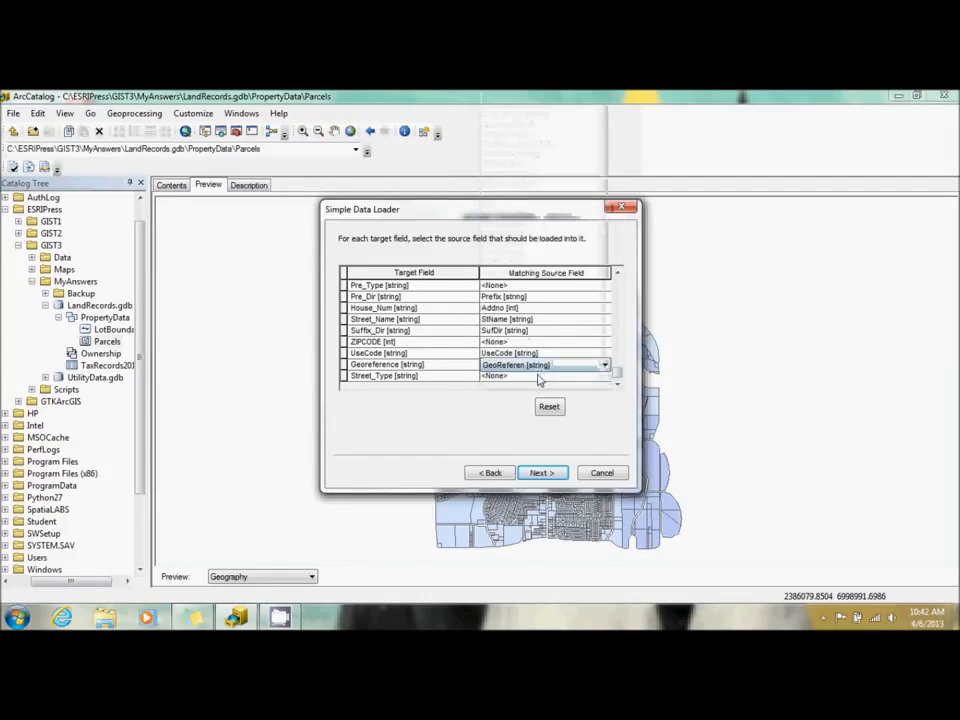
left_click(545, 376)
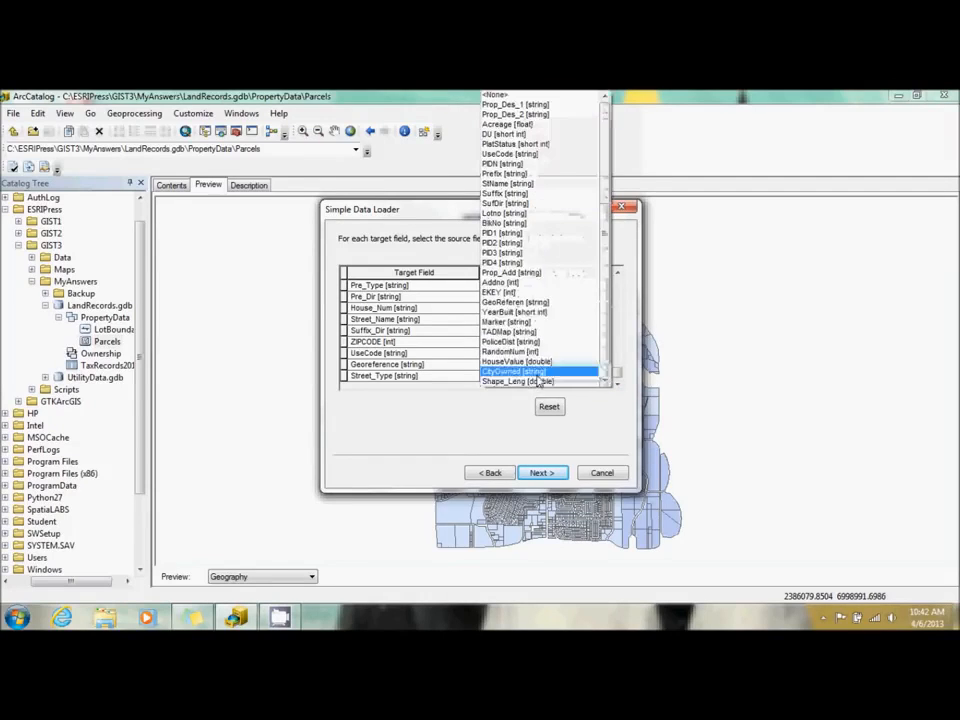
left_click(543, 191)
left_click(553, 475)
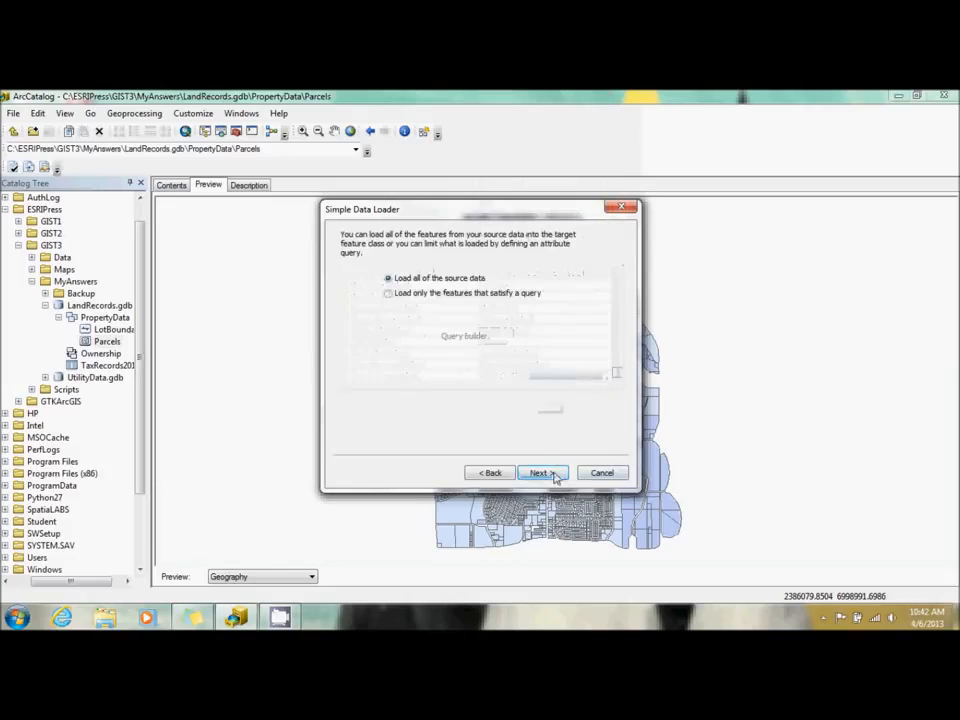
Limit the load to features that satisfy the query "PlatStatus" = 3 and finish the data load into Parcels
left_click(484, 295)
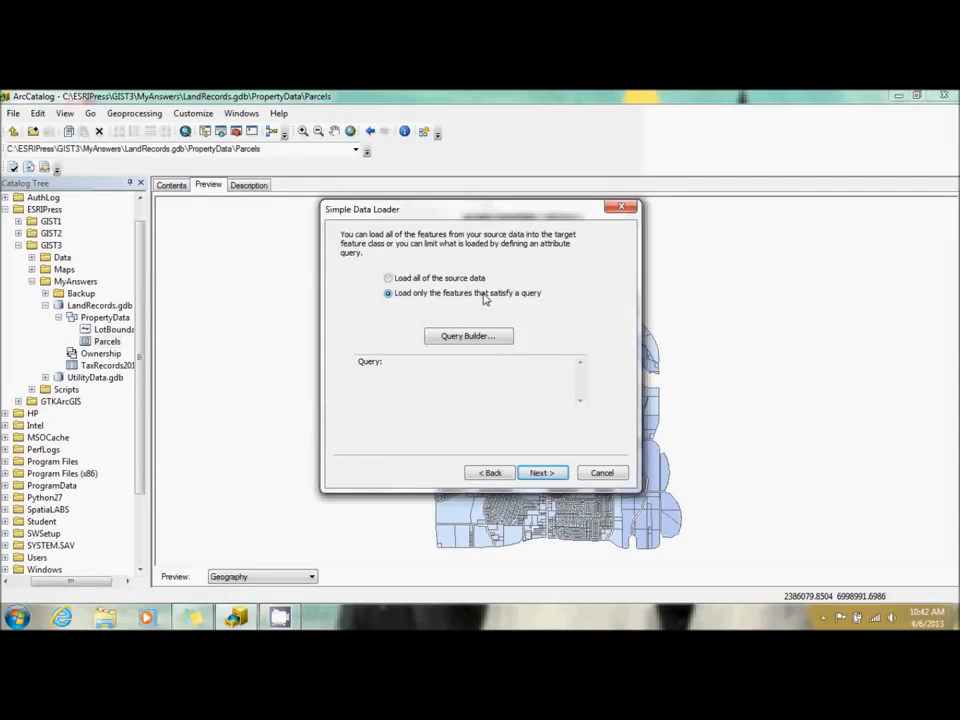
left_click(470, 336)
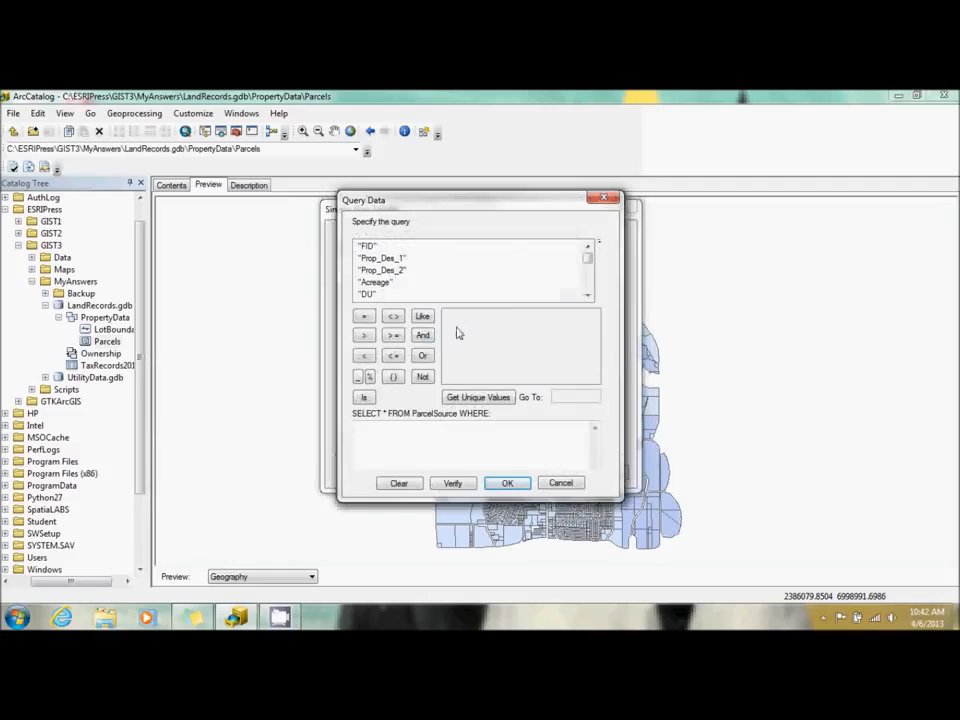
left_click(588, 287)
left_click(588, 289)
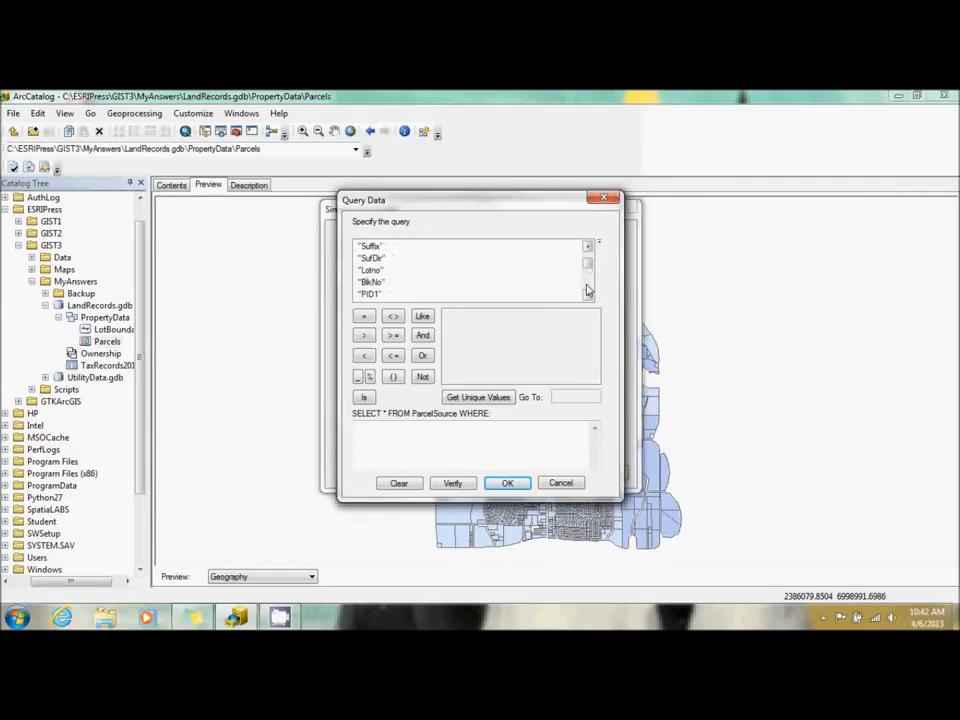
left_click(588, 256)
double_click(380, 248)
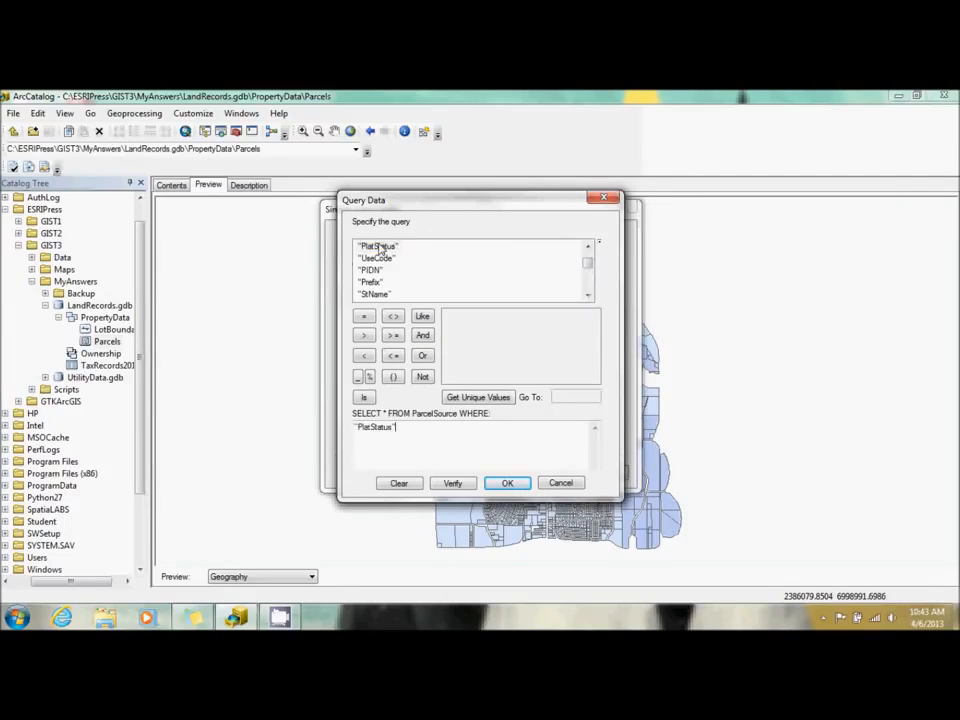
left_click(364, 316)
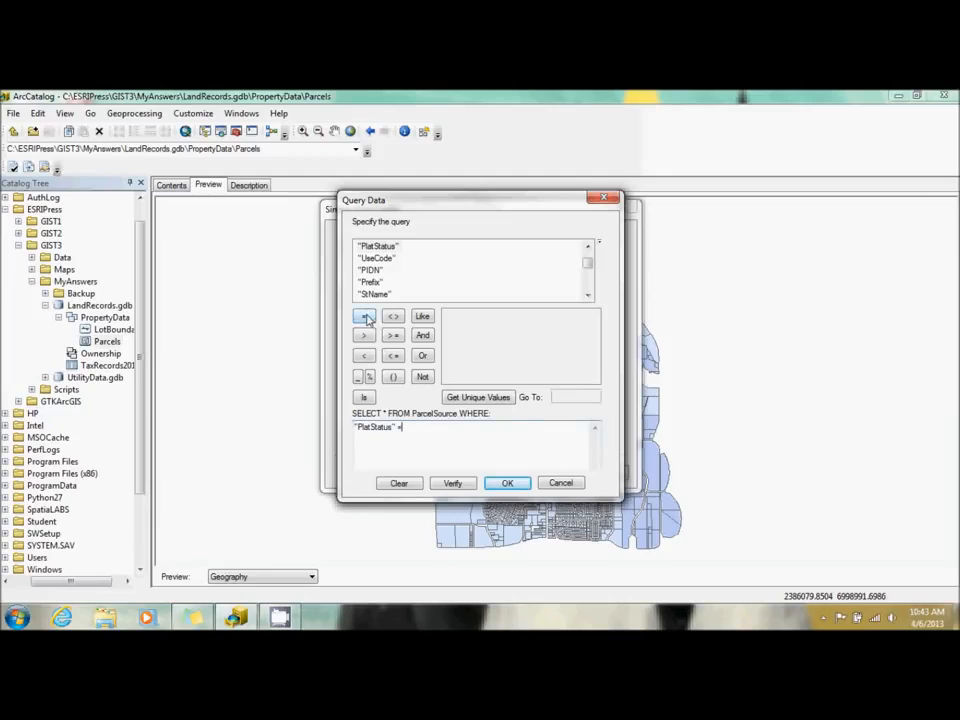
left_click(490, 399)
double_click(449, 343)
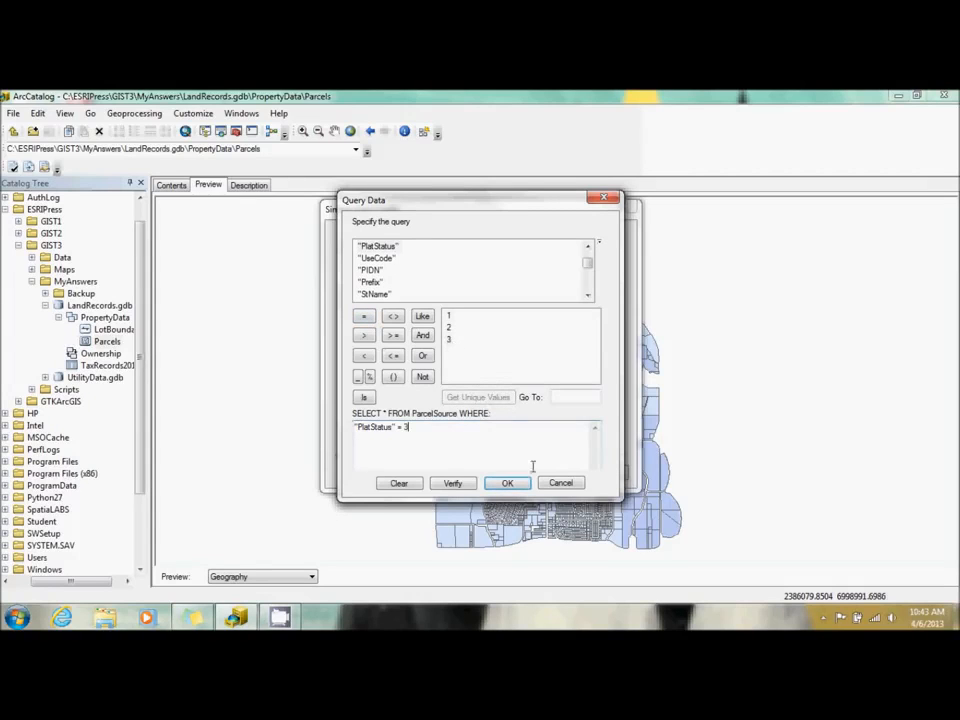
left_click(507, 483)
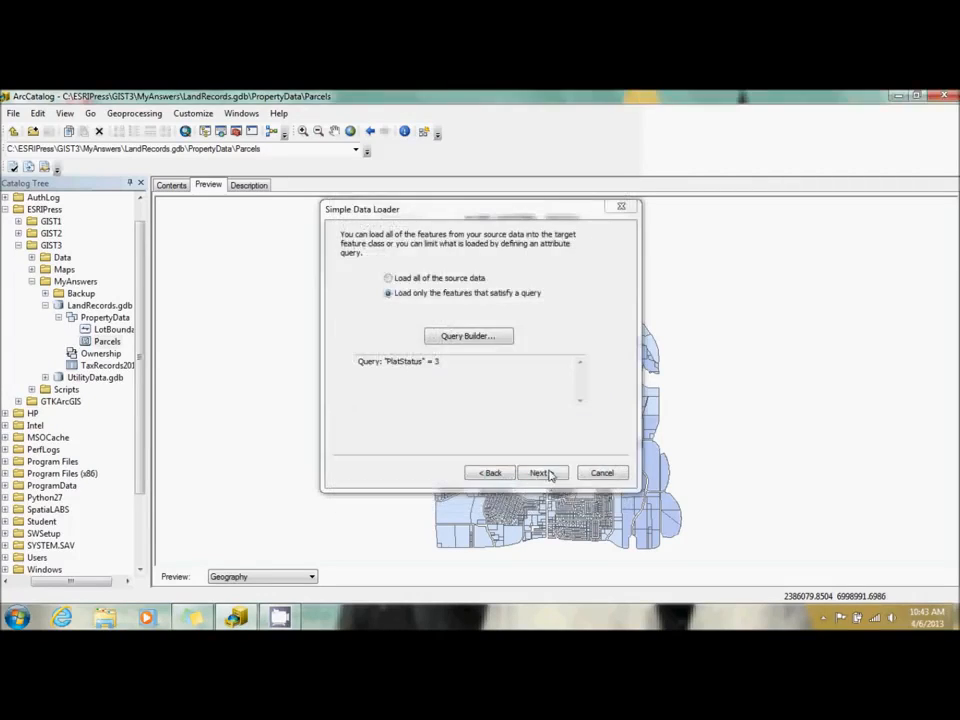
left_click(543, 473)
left_click(547, 473)
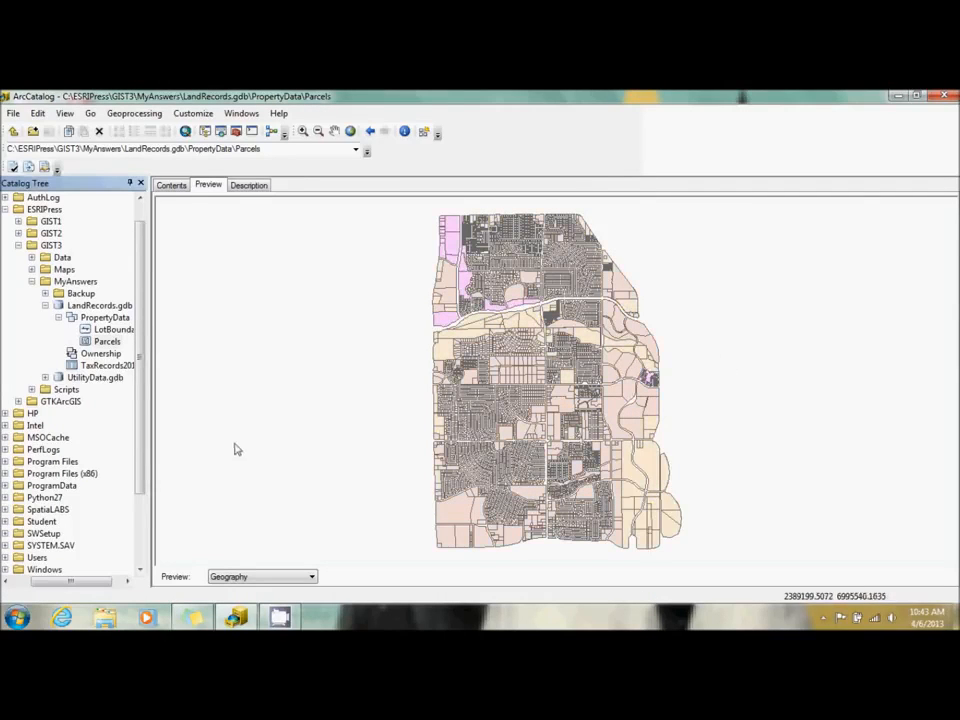
Refresh the geography preview of the Parcels feature class and examine the loaded parcels by their subtype colors
left_click(106, 331)
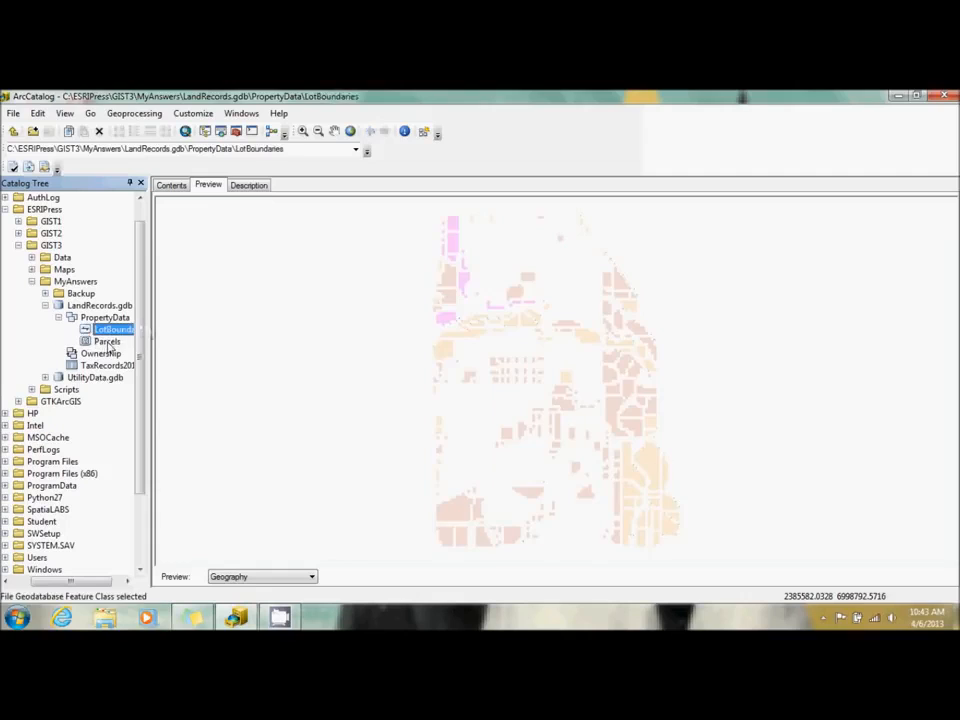
left_click(106, 341)
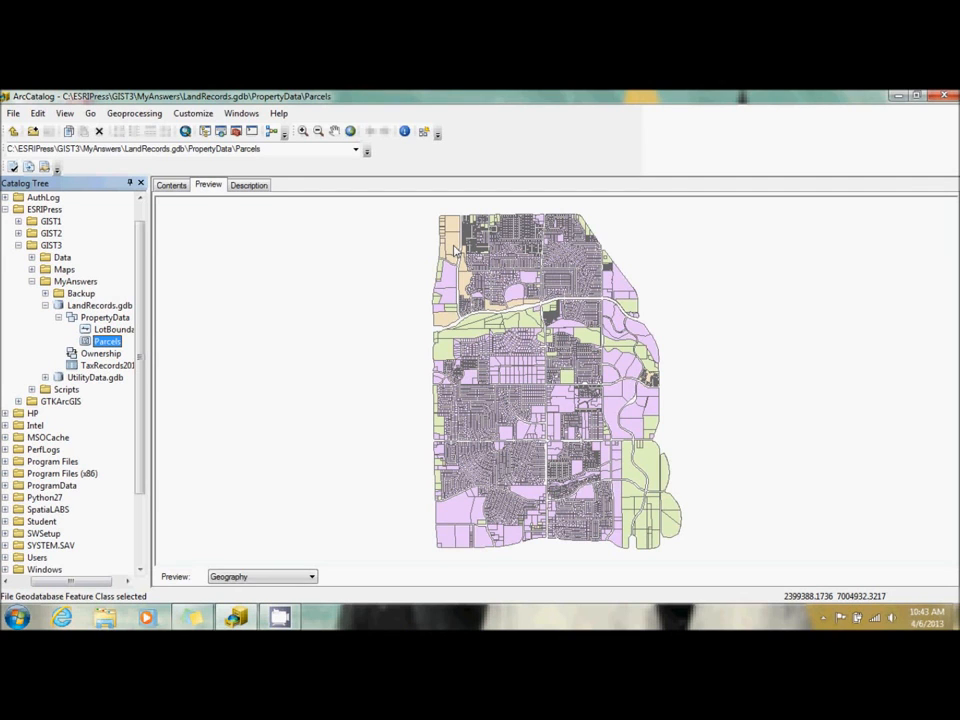
scroll(496, 260, "up", 1)
scroll(496, 260, "down", 2)
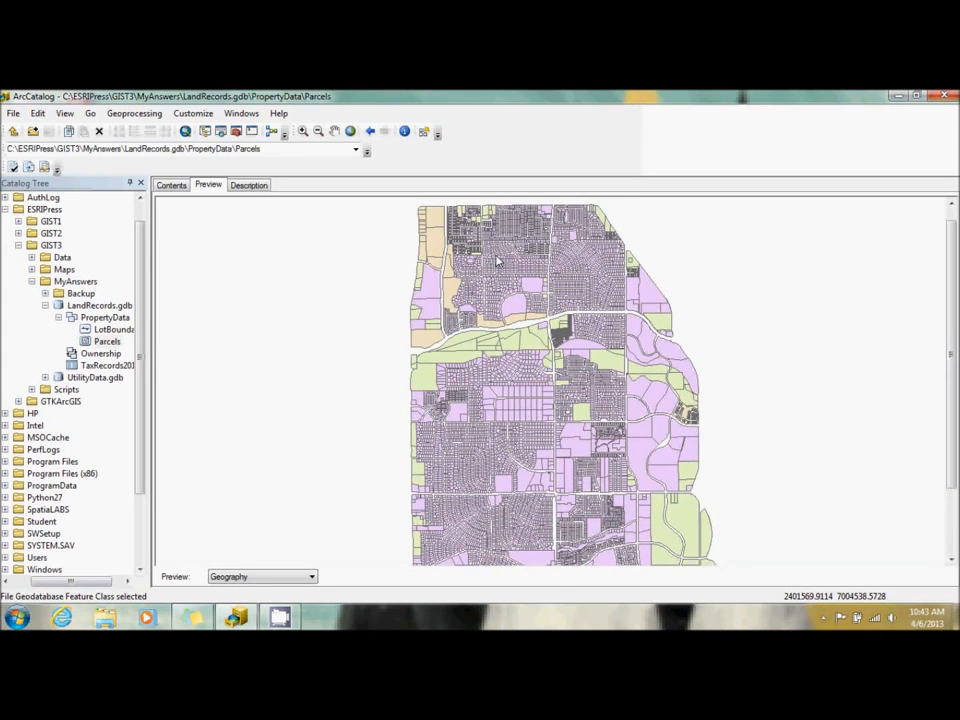
scroll(496, 260, "down", 1)
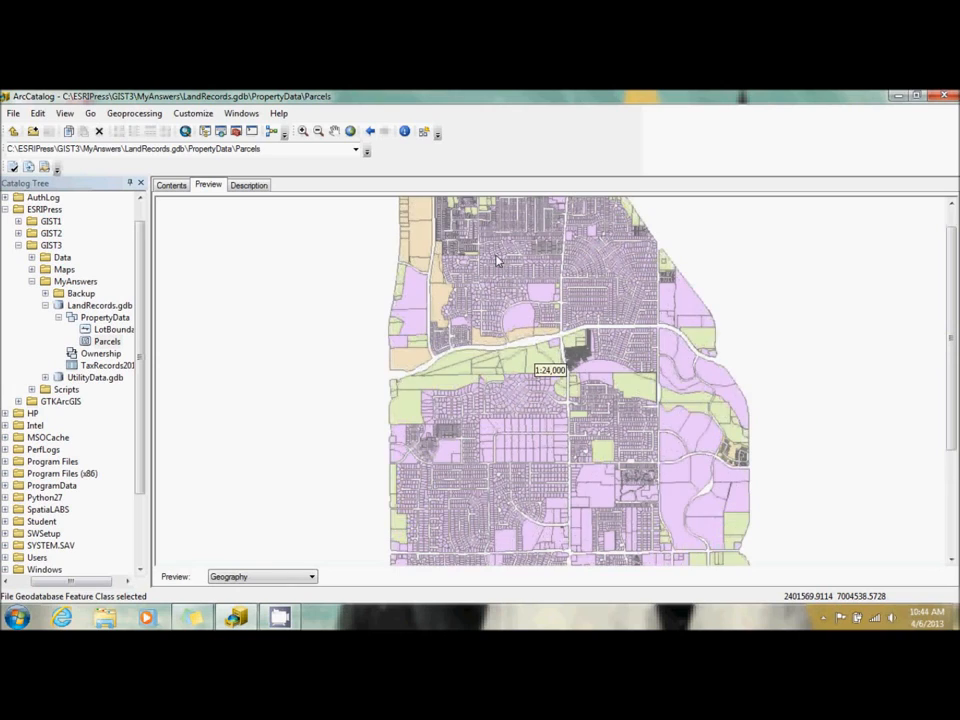
scroll(497, 261, "down", 2)
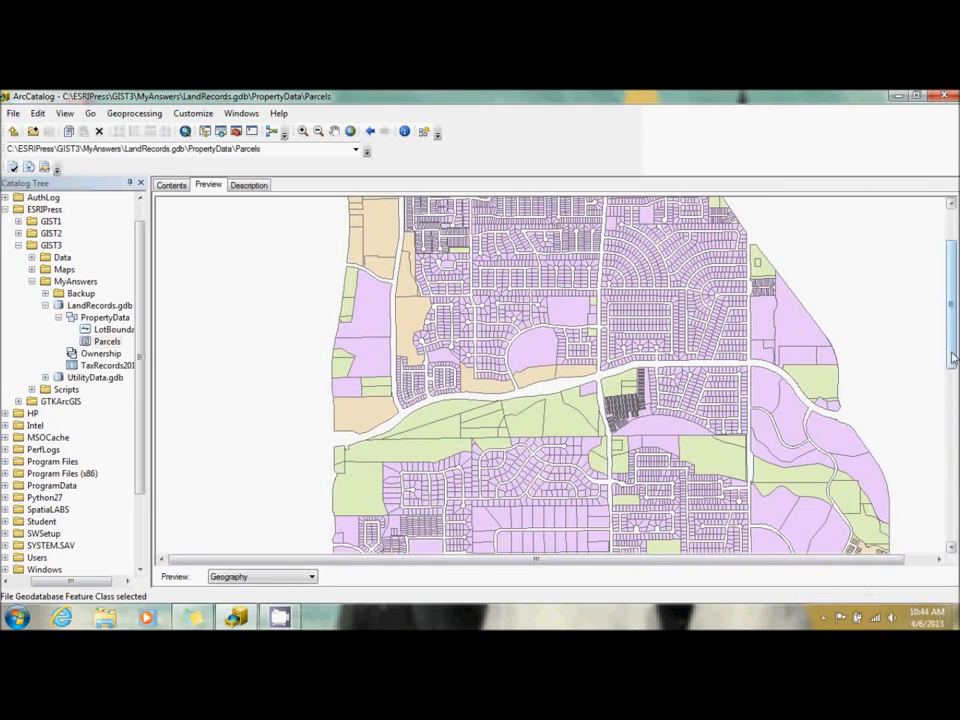
left_click_drag(953, 358, 953, 346)
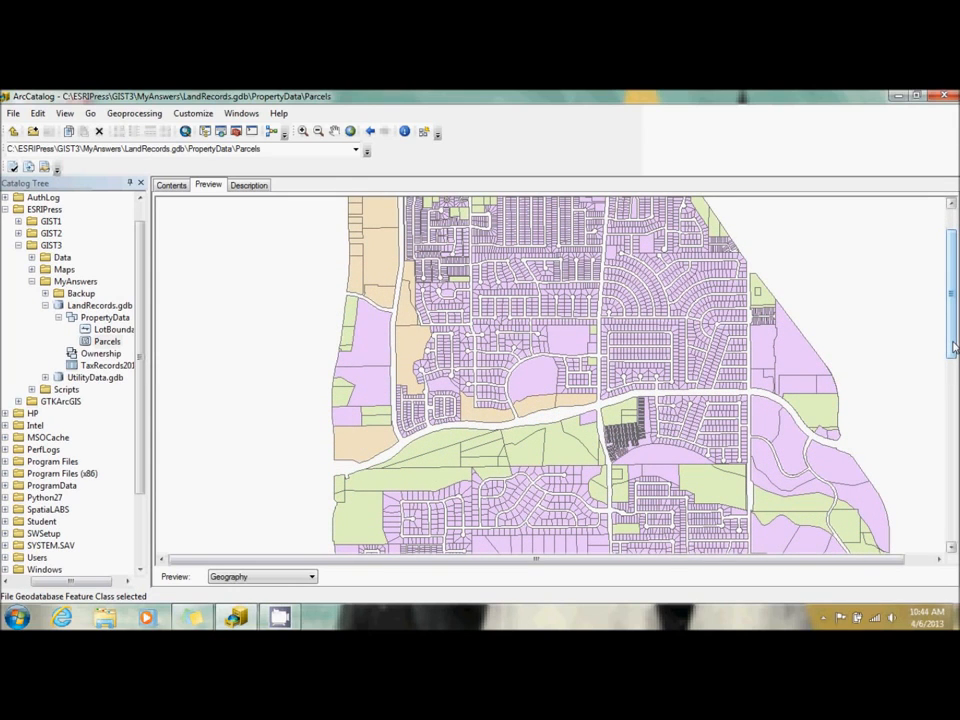
Preview the Parcels attribute table and narrow the SubName, Blk, LotNo, Pre_Type and Pre_Dir columns
left_click(311, 578)
left_click(290, 589)
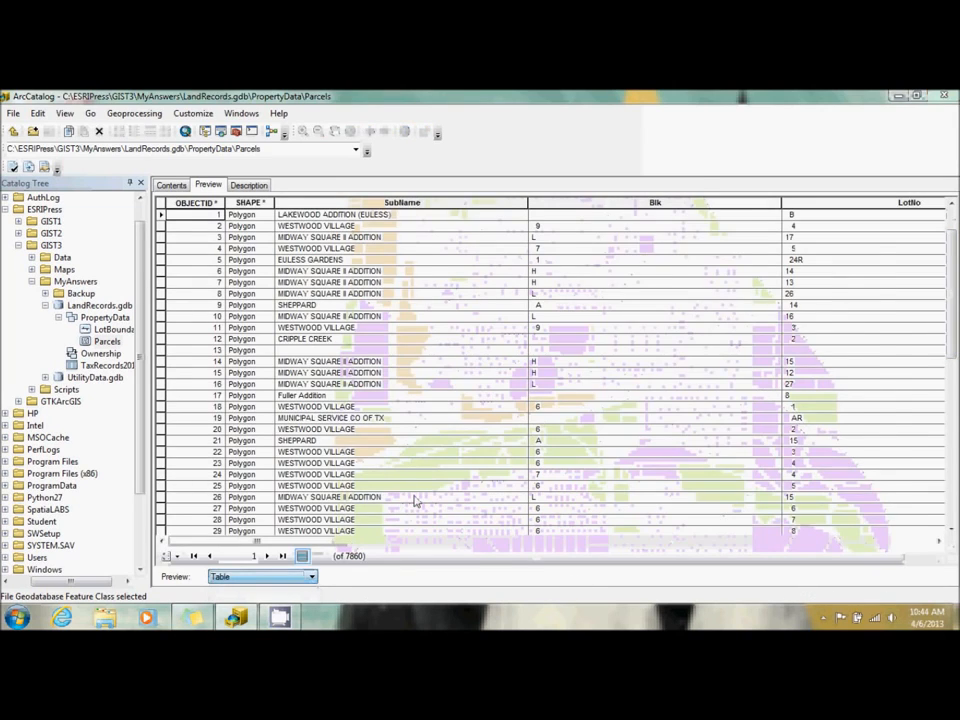
left_click_drag(526, 204, 424, 202)
left_click_drag(677, 201, 489, 202)
left_click_drag(744, 204, 557, 221)
left_click_drag(810, 206, 628, 230)
left_click_drag(881, 206, 689, 220)
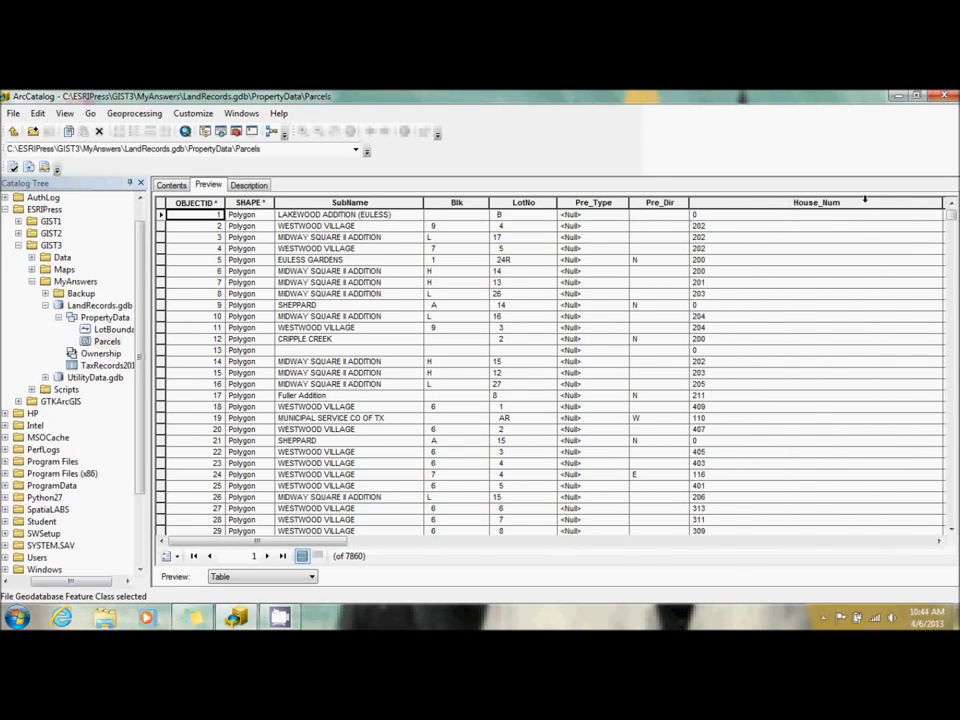
Narrow the House_Num and Street_Name columns of the Parcels table preview
left_click(938, 540)
left_click_drag(883, 203, 695, 218)
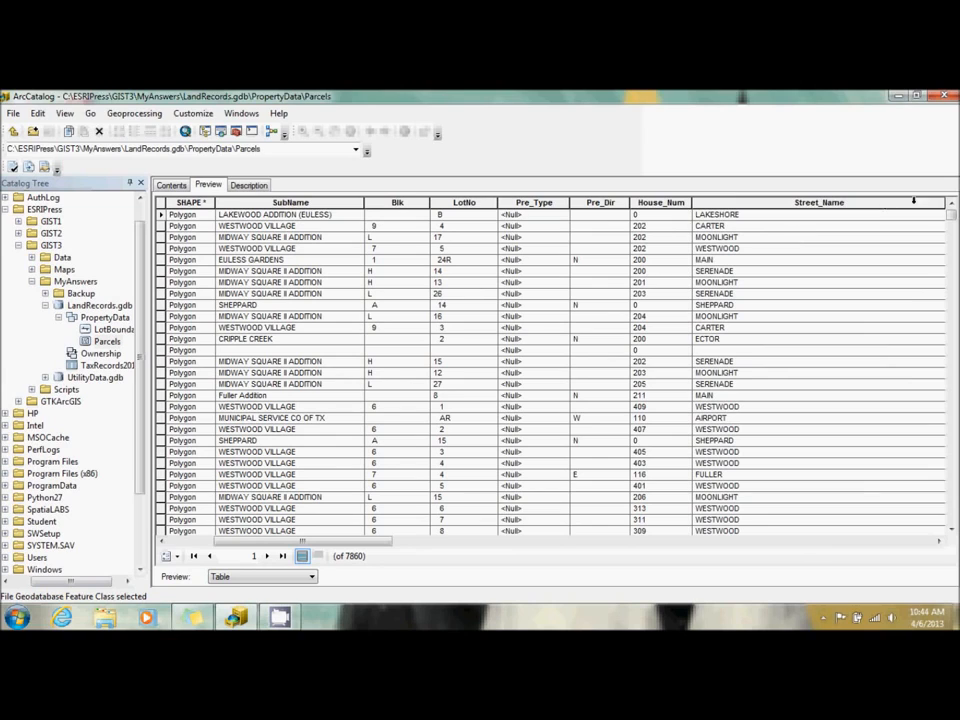
left_click(937, 541)
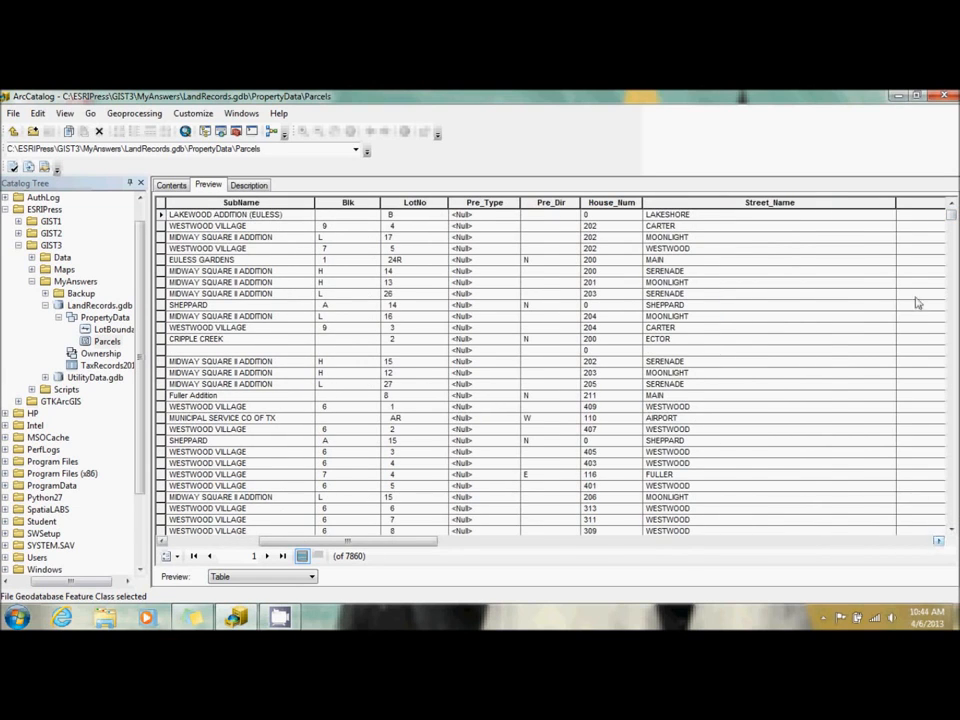
left_click_drag(894, 203, 727, 203)
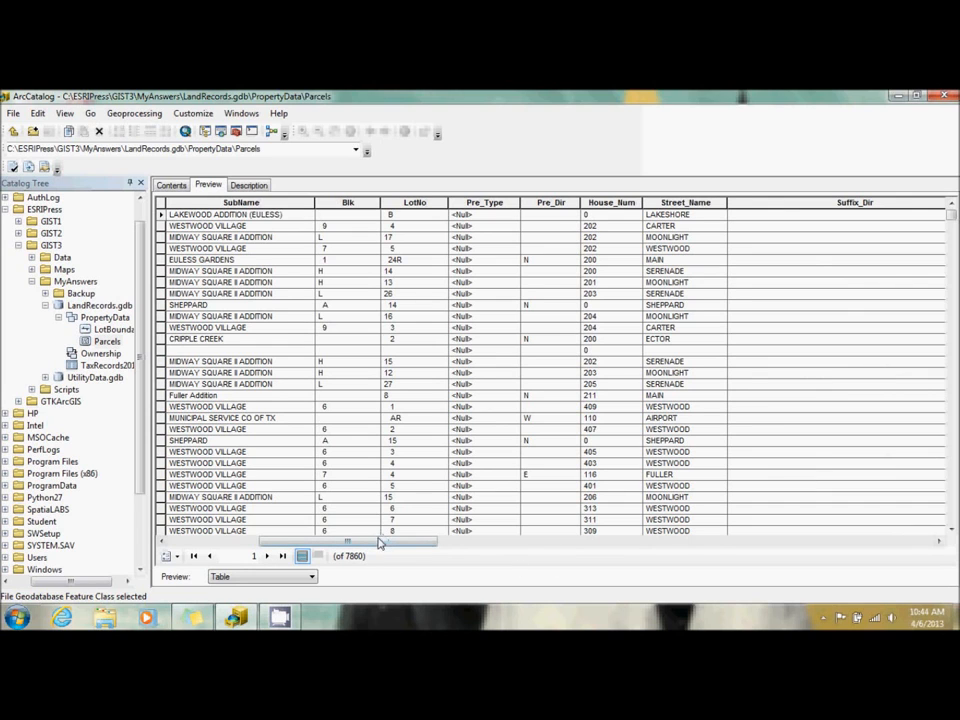
Review the loaded attributes in the remaining Parcels columns, from Suffix_Dir and UseCode to Georeference, PlatStatus and the shape fields
left_click_drag(376, 542, 686, 549)
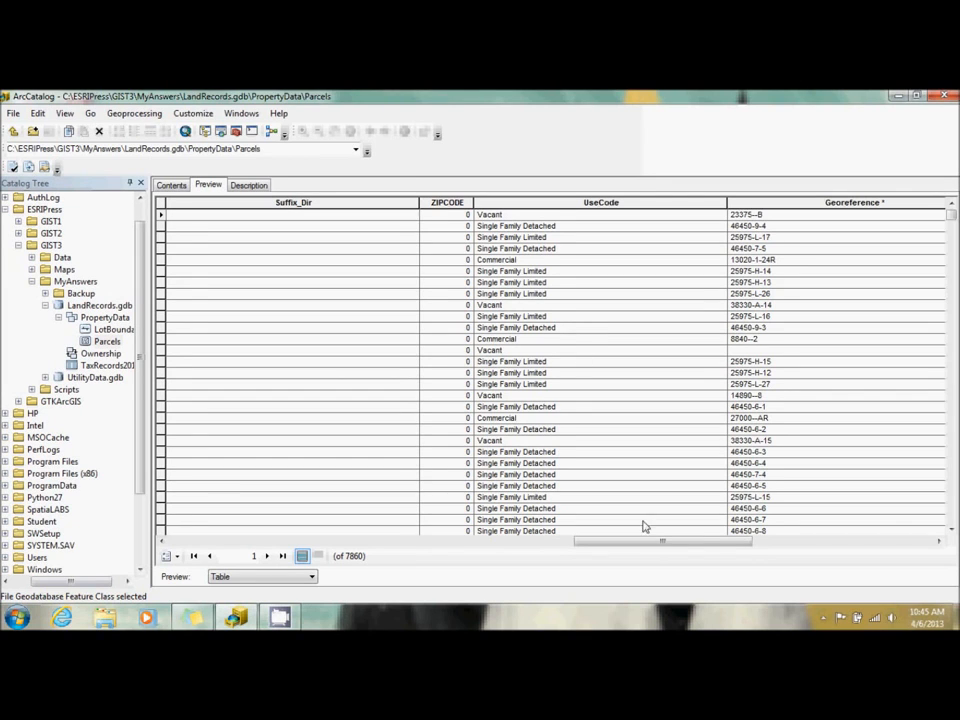
left_click_drag(660, 545, 715, 543)
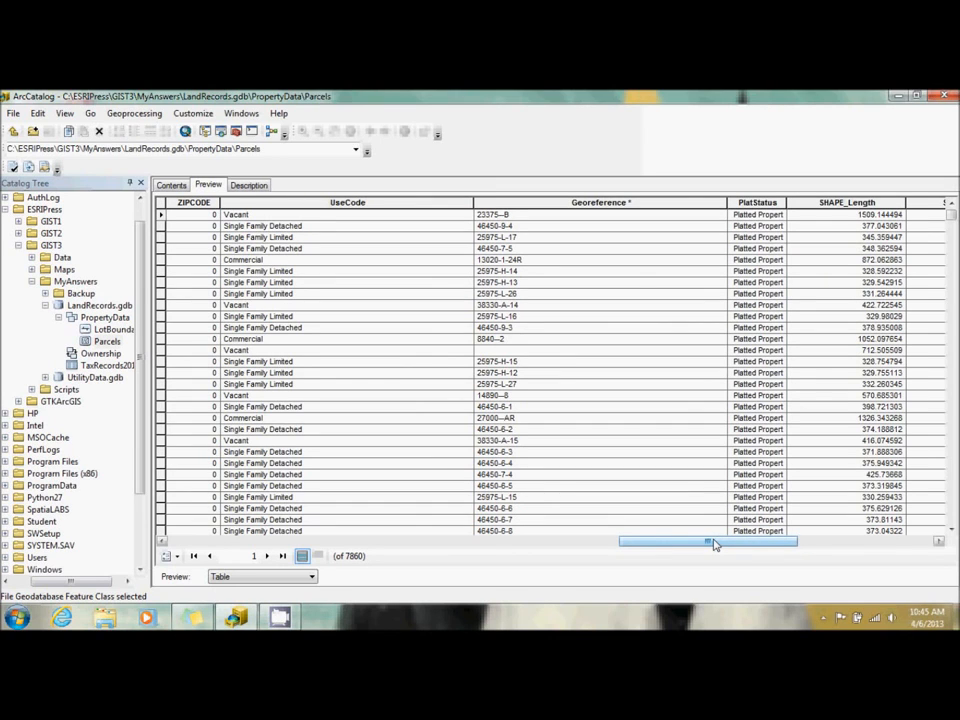
left_click_drag(715, 543, 761, 544)
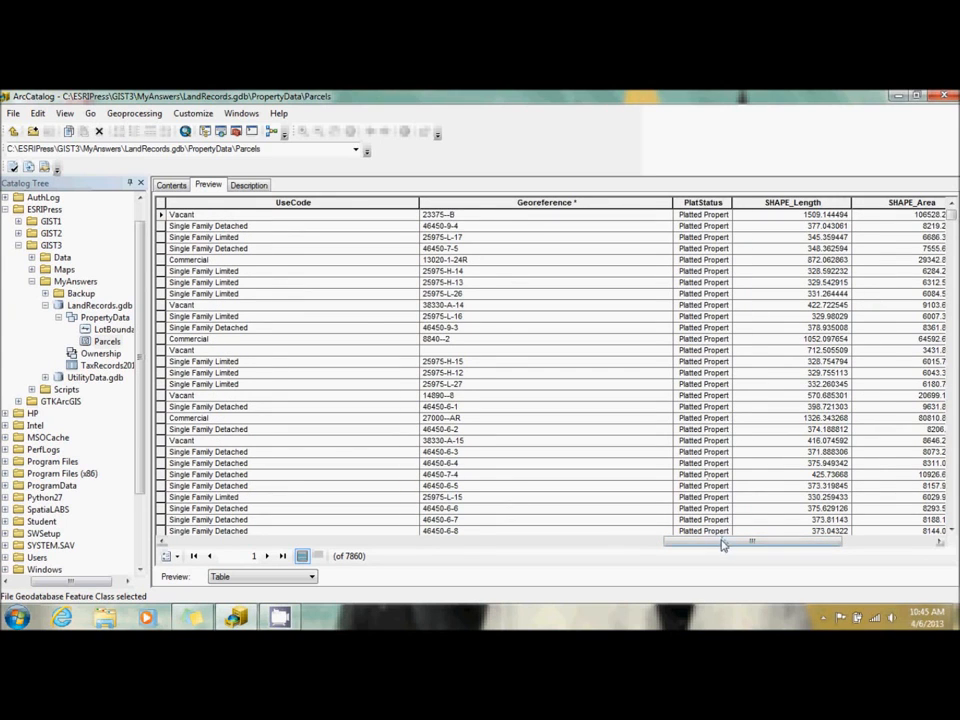
left_click_drag(722, 543, 355, 548)
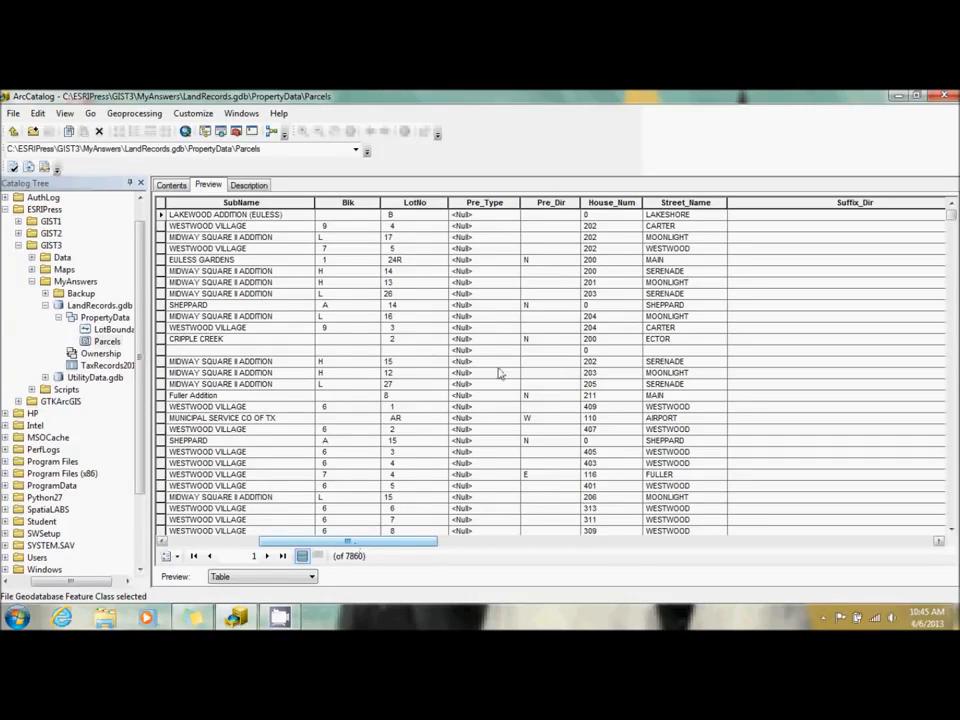
Switch the Parcels preview back to geography and redraw it to examine the parcels by their subtype colors
left_click(266, 578)
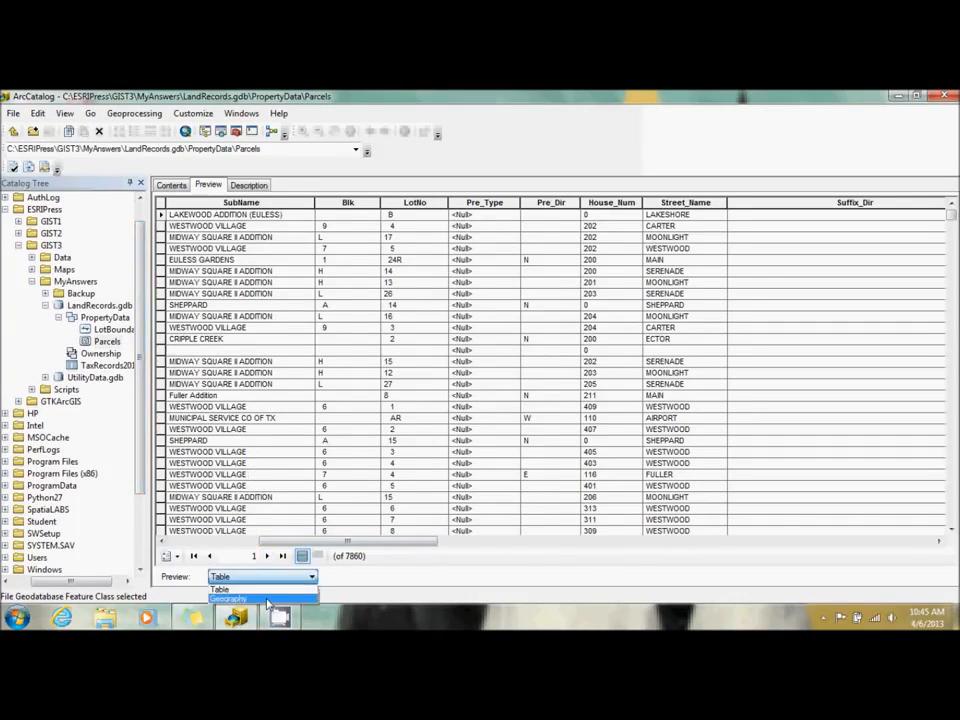
left_click(245, 589)
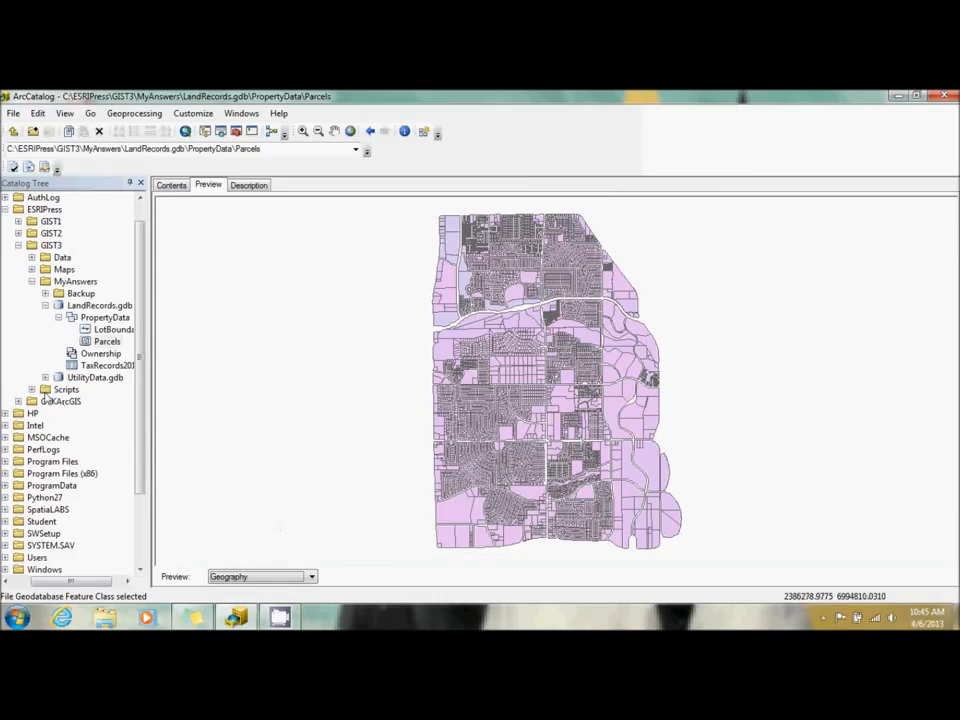
left_click(104, 331)
left_click(106, 341)
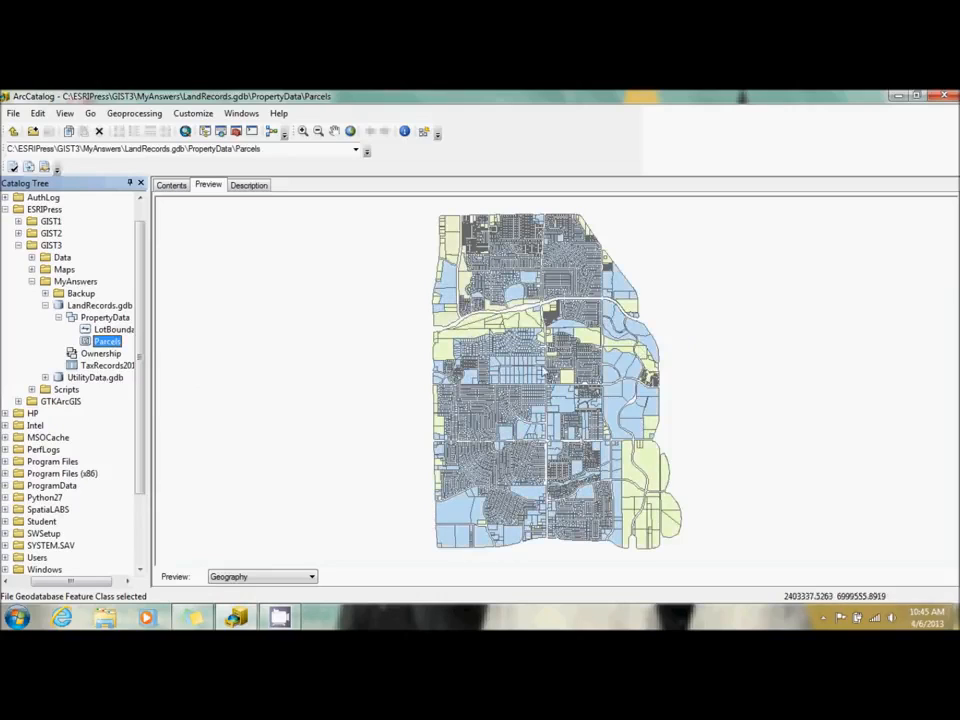
left_click(111, 331)
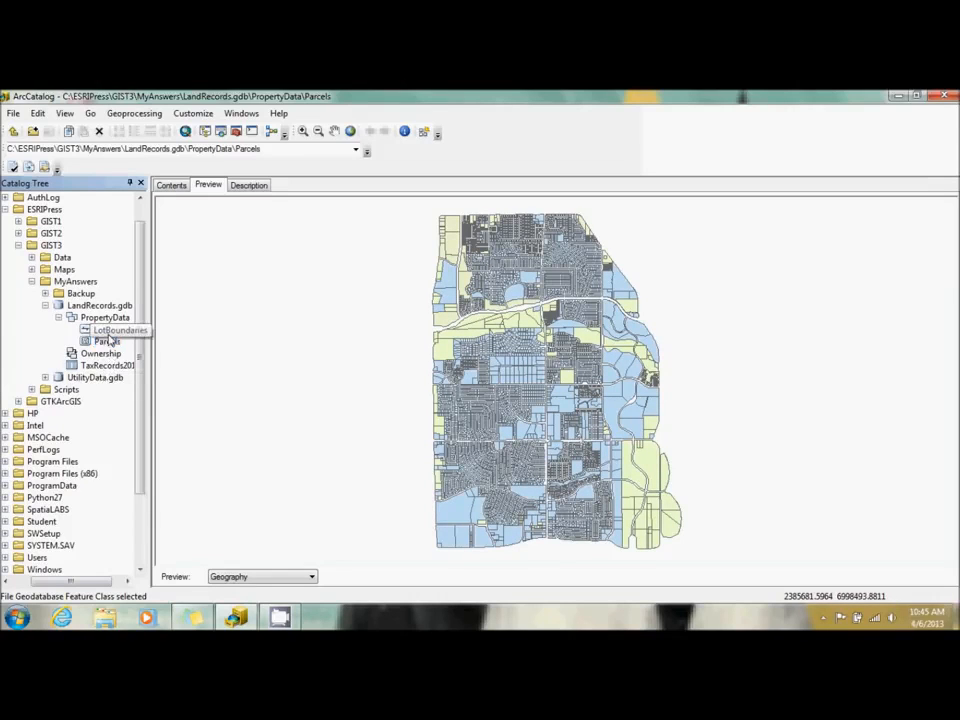
left_click(110, 343)
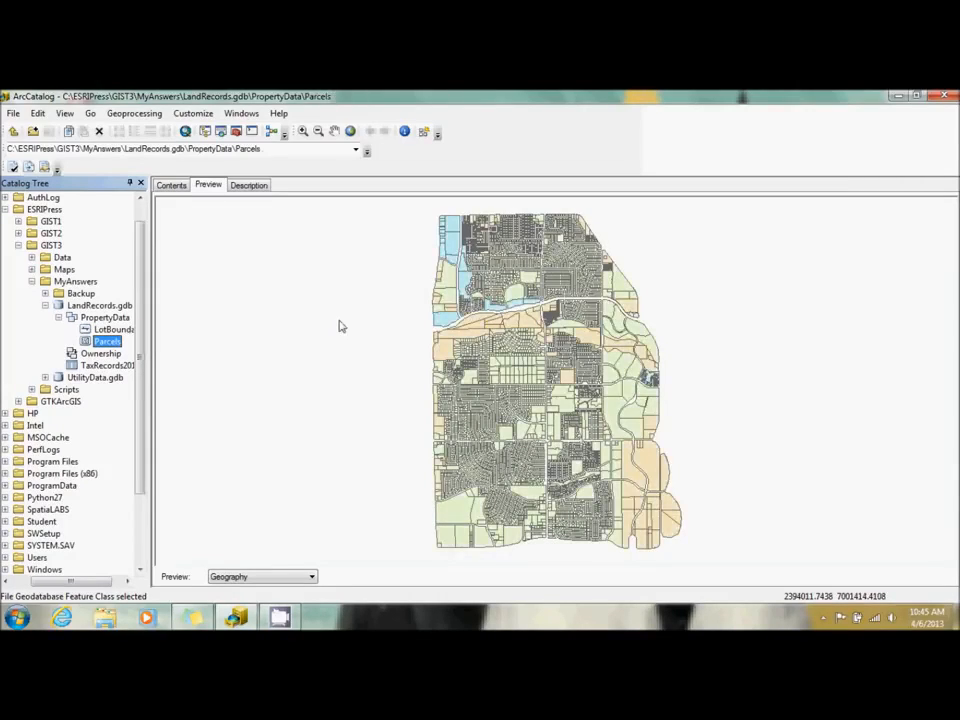
right_click(113, 342)
left_click(160, 397)
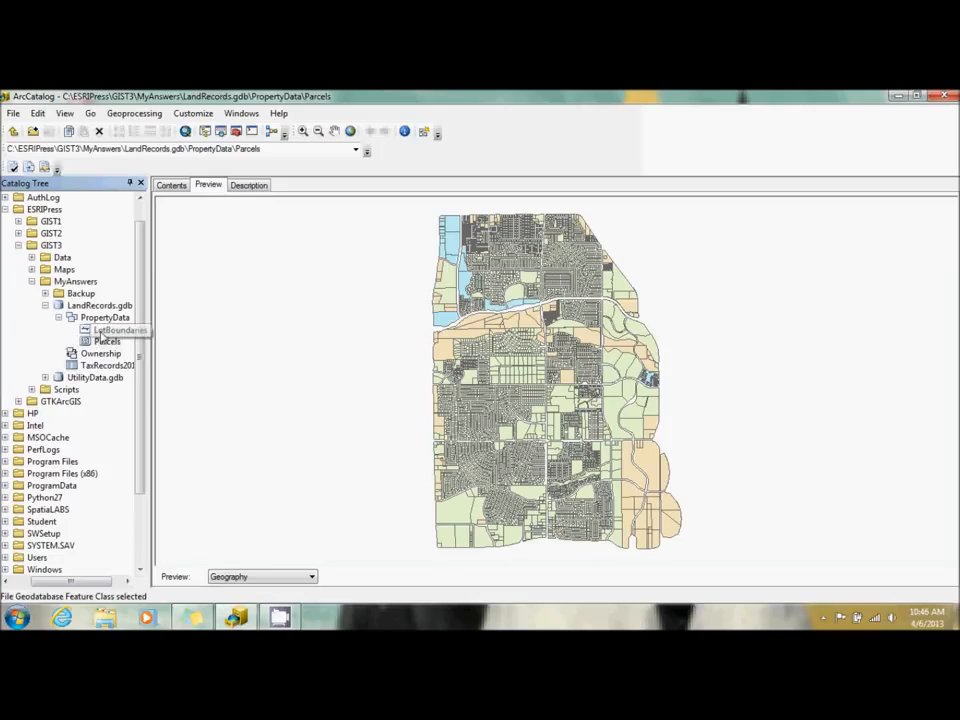
Start loading data into the LotBoundaries feature class and add ParcelLineSource.shp from the Data folder as the source
left_click(103, 330)
right_click(104, 331)
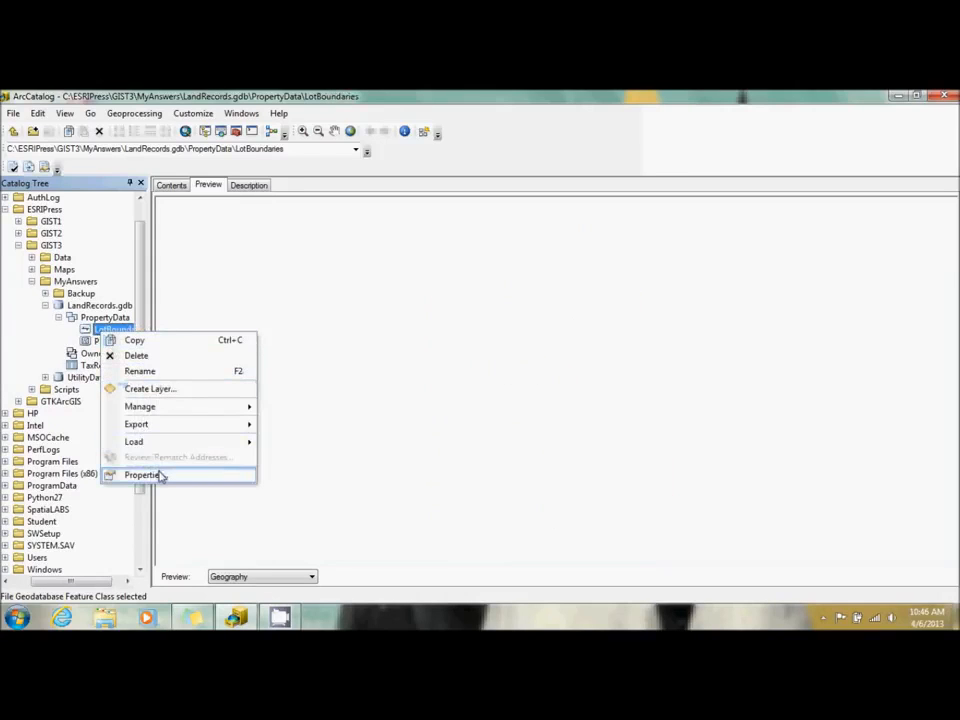
mouse_move(178, 443)
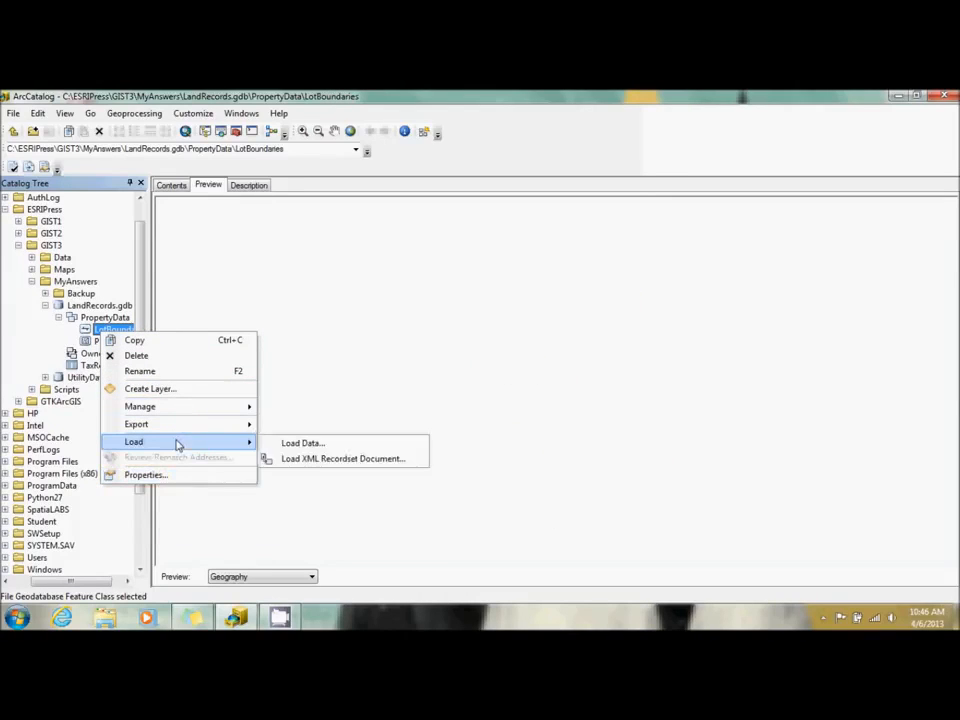
left_click(290, 443)
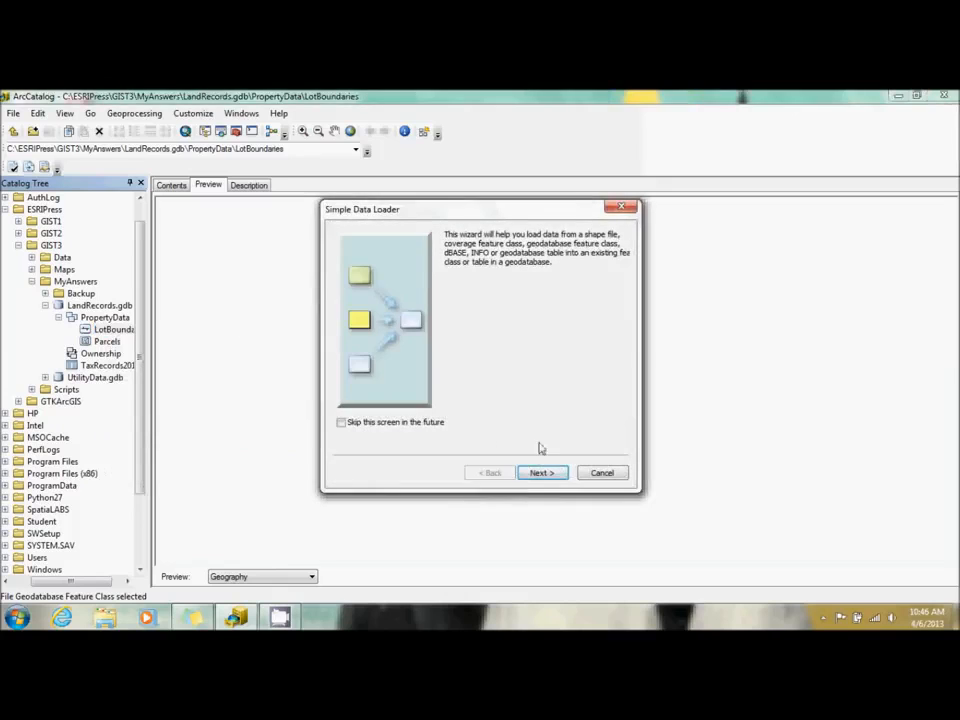
left_click(545, 474)
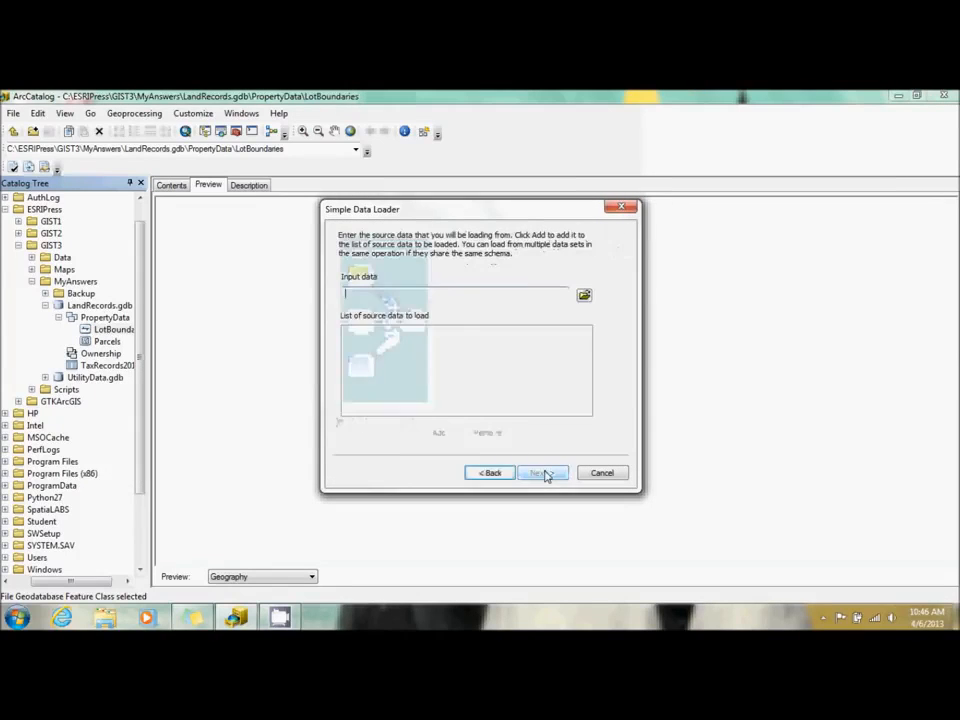
left_click(583, 296)
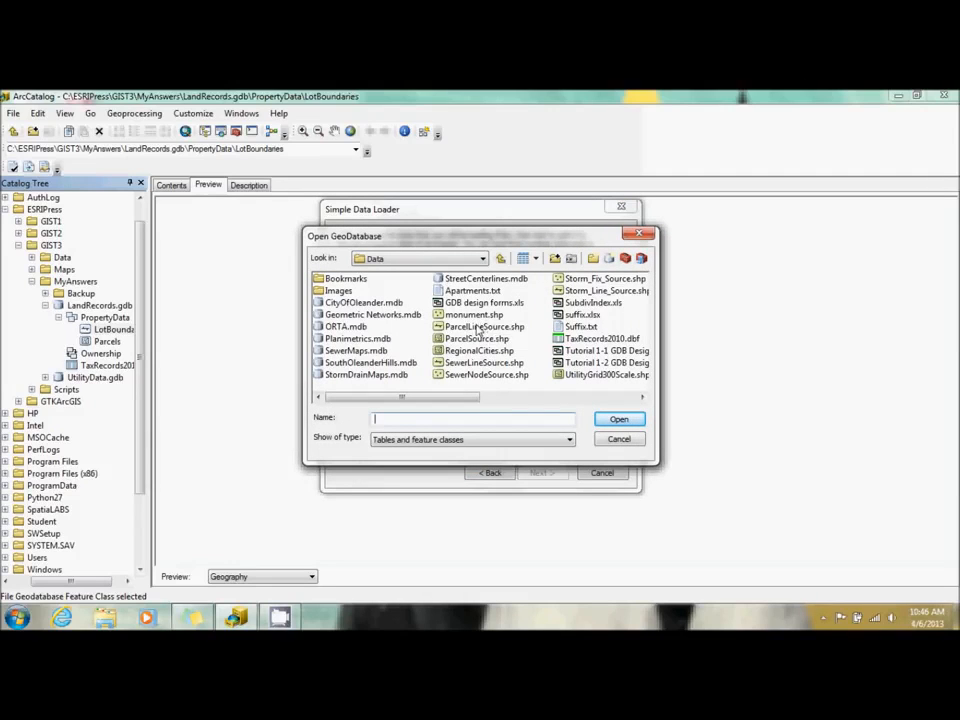
left_click(478, 328)
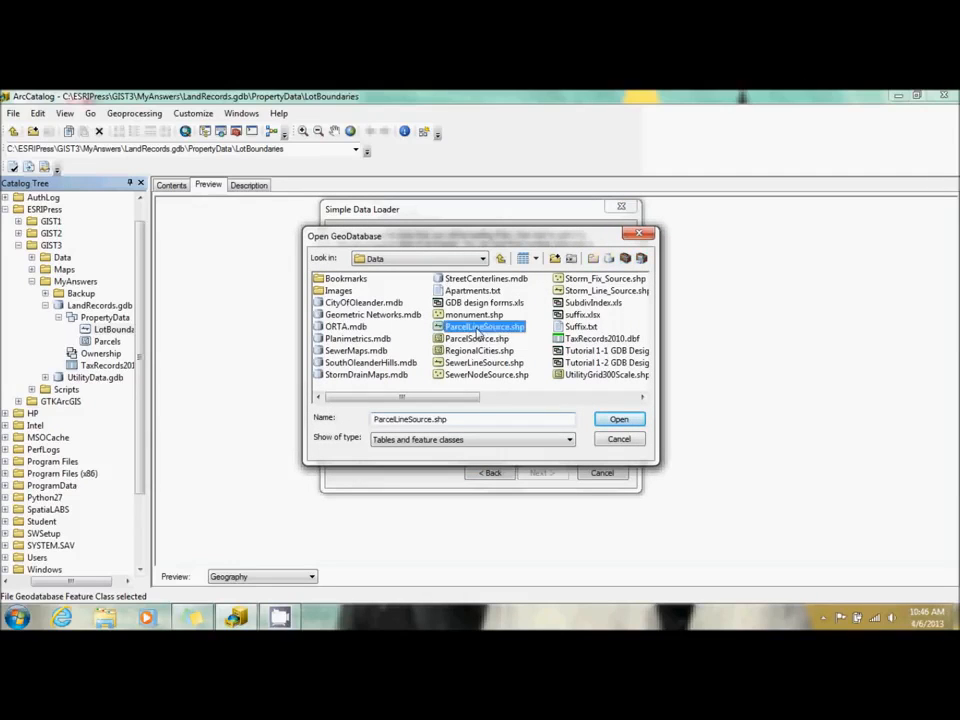
left_click(619, 420)
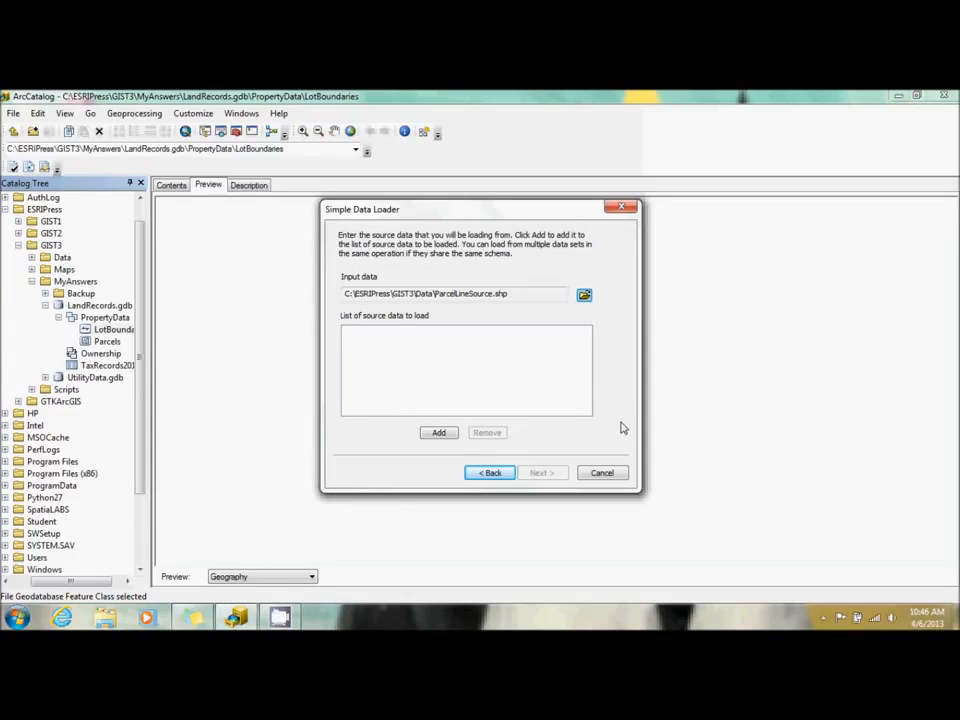
left_click(437, 434)
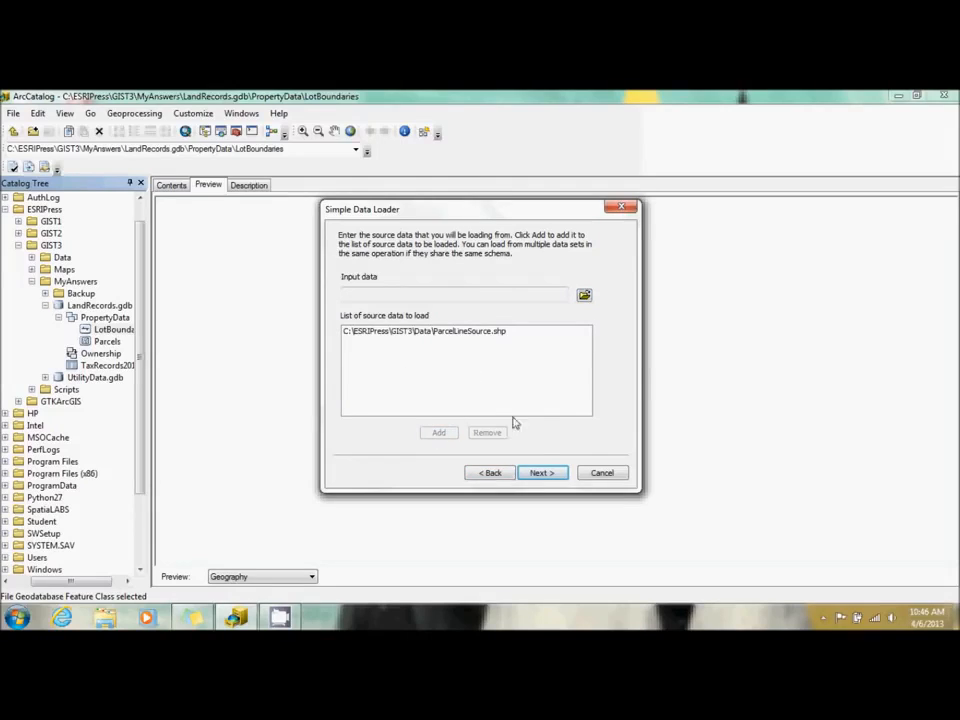
Load all of the source data into LotBoundaries without a subtype, matching the LineCode field to Linecode, and finish the load
left_click(550, 476)
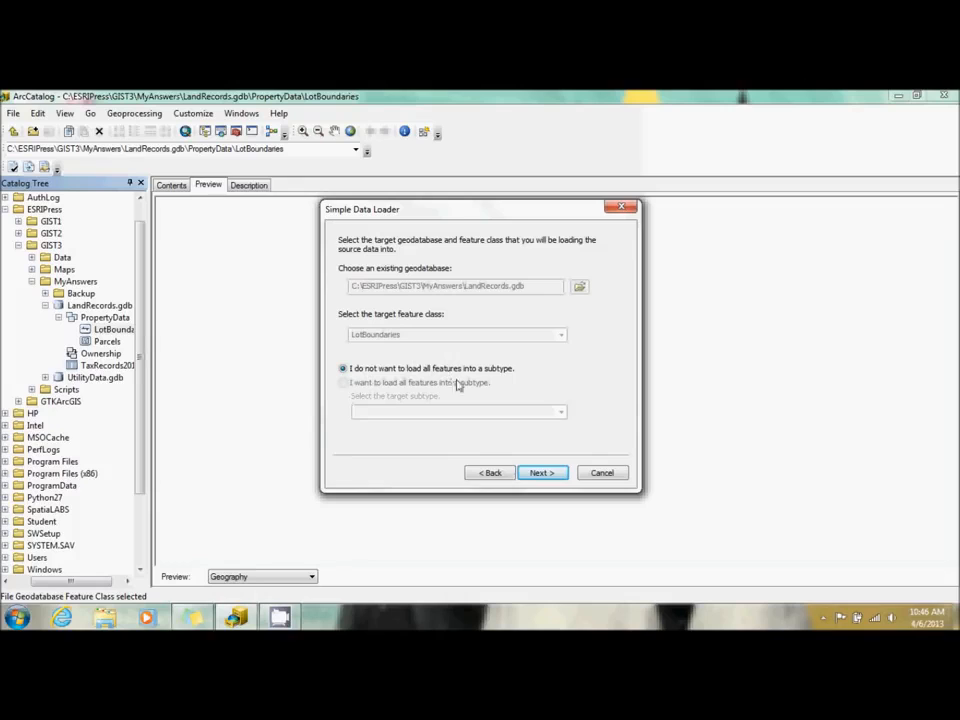
left_click(546, 471)
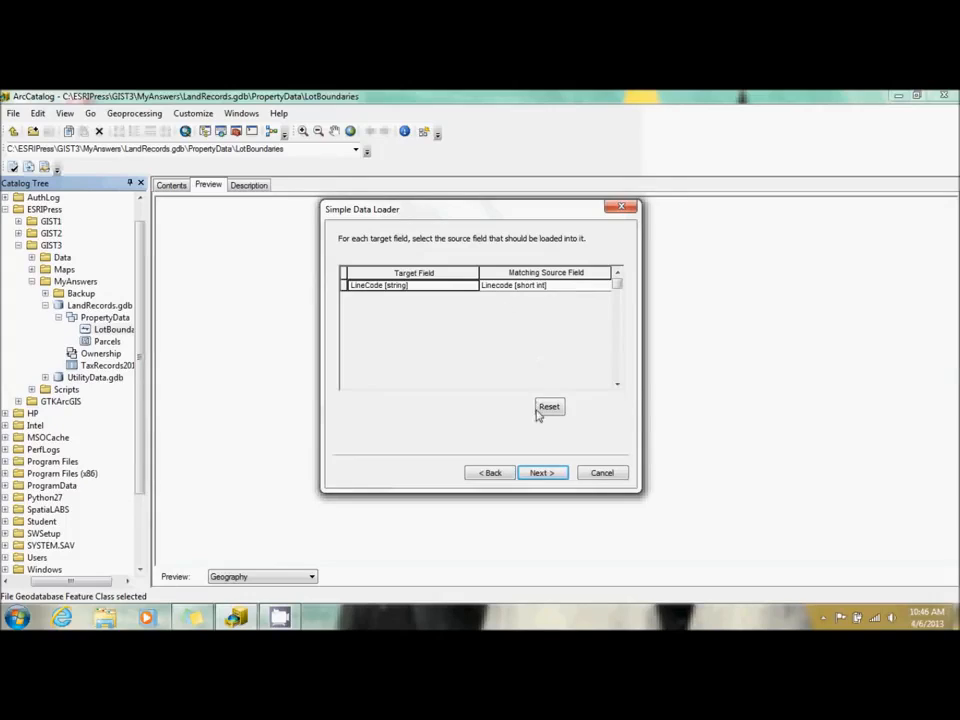
left_click(536, 476)
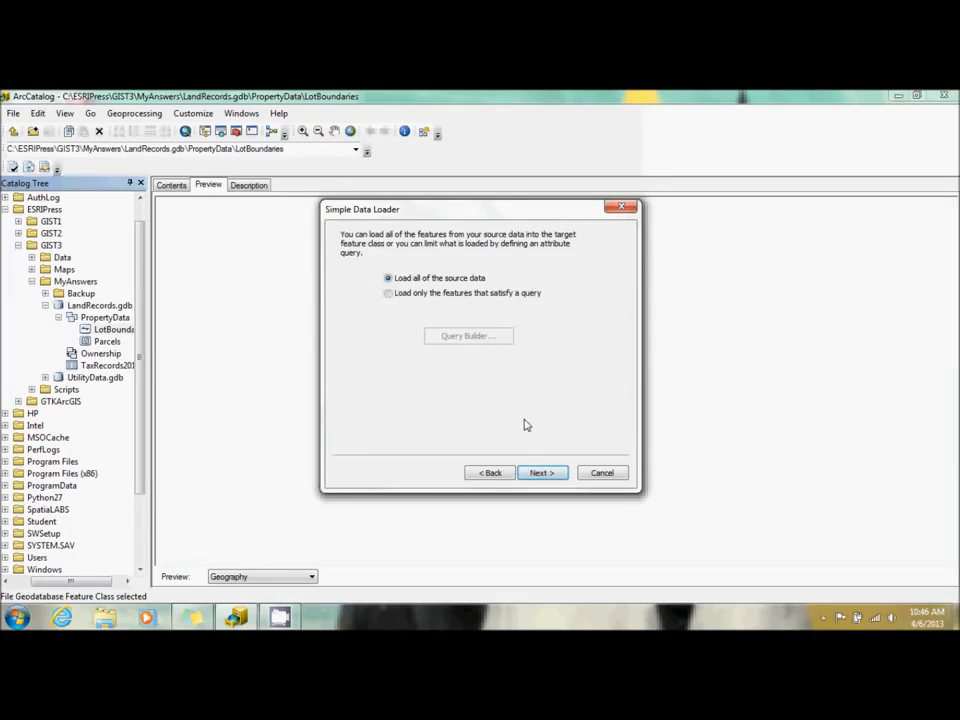
left_click(553, 473)
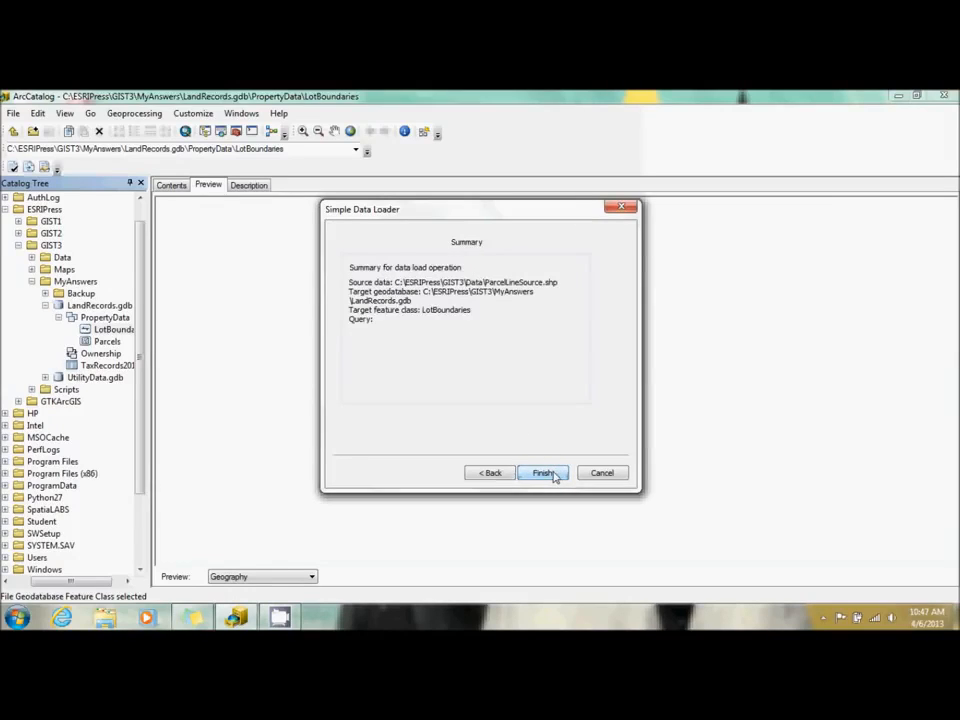
left_click(544, 473)
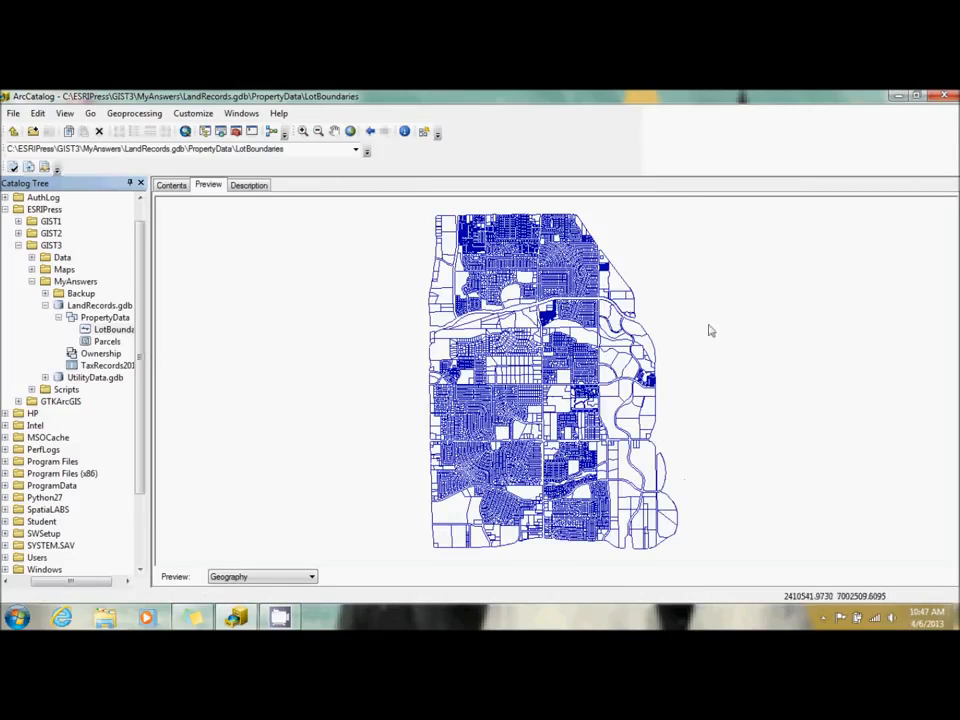
Preview the LotBoundaries attribute table and examine the loaded LineCode values
left_click(247, 586)
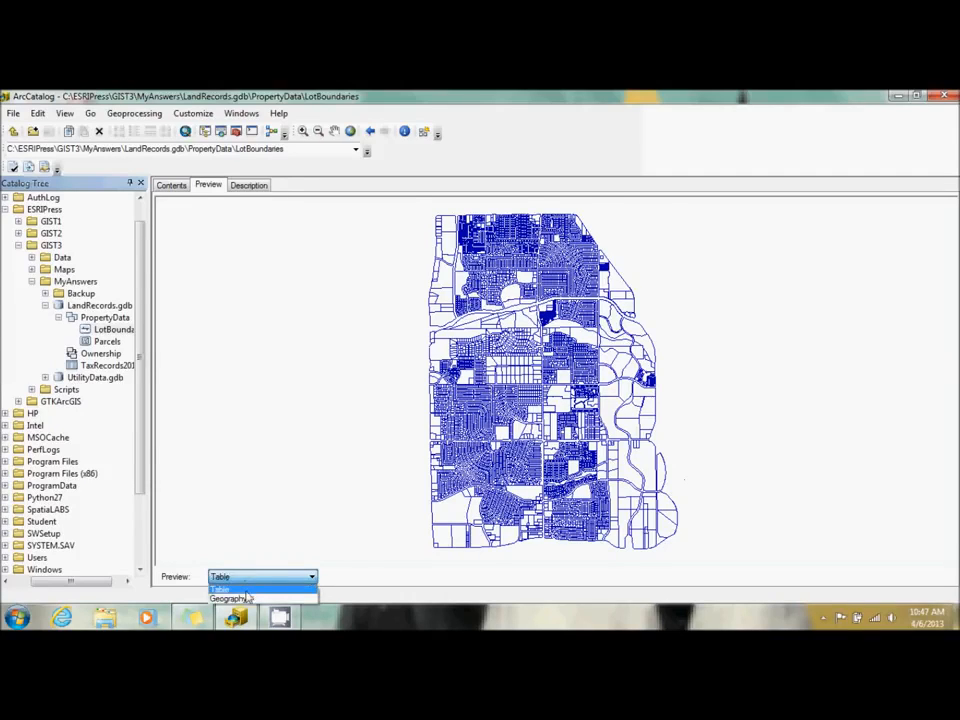
left_click(248, 597)
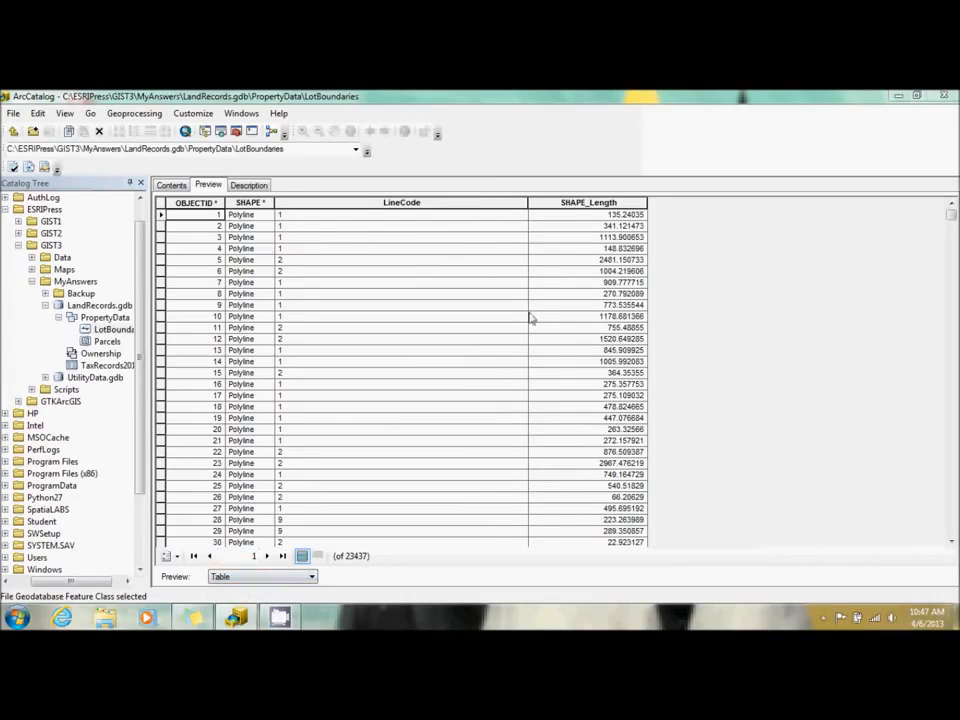
left_click_drag(954, 218, 955, 221)
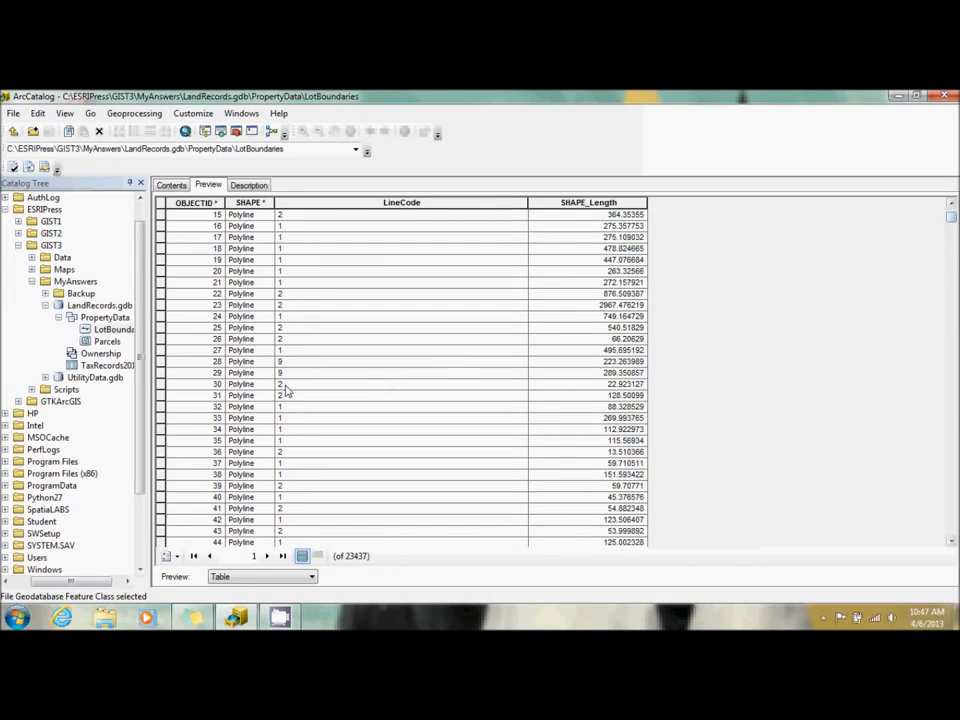
scroll(303, 386, "up", 2)
scroll(303, 386, "up", 2)
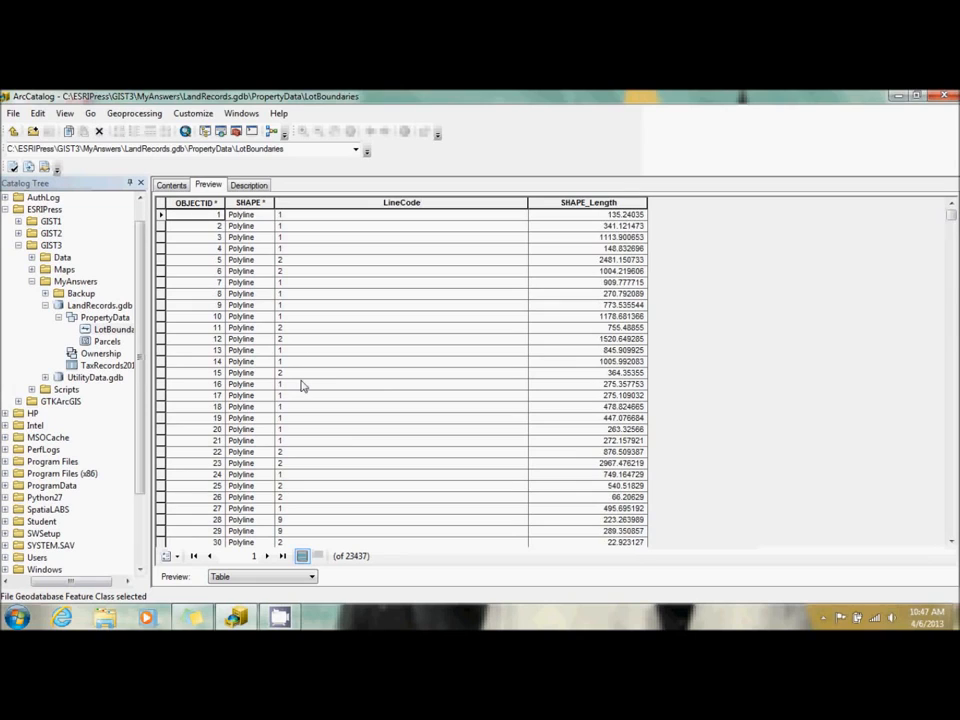
Sort the LotBoundaries table by LineCode in ascending order and review the codes through the last record
left_click(380, 203)
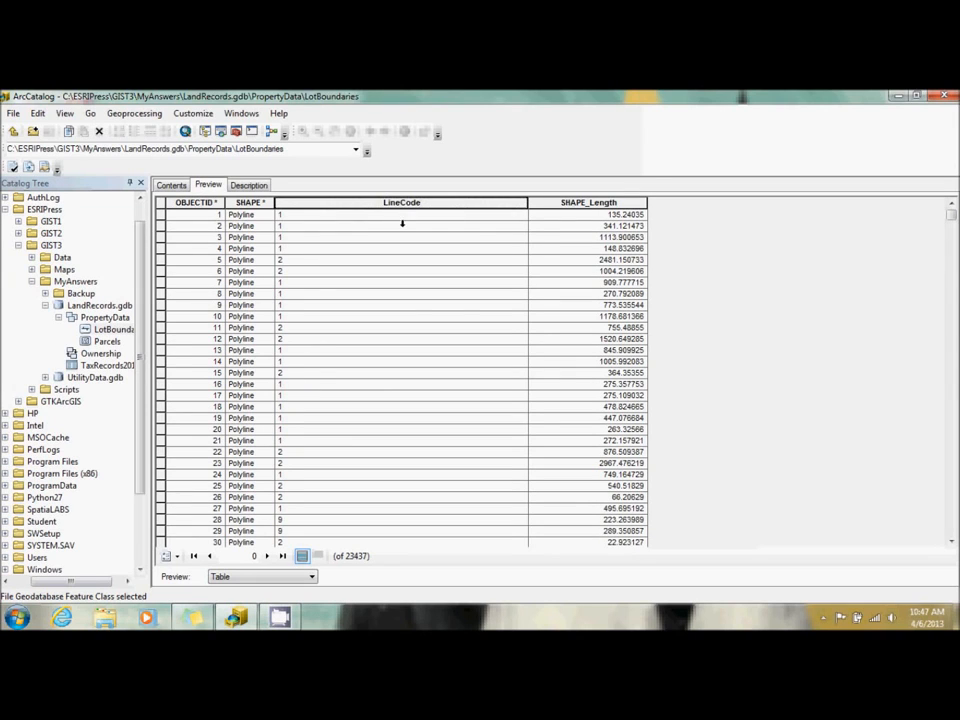
right_click(402, 223)
left_click(417, 235)
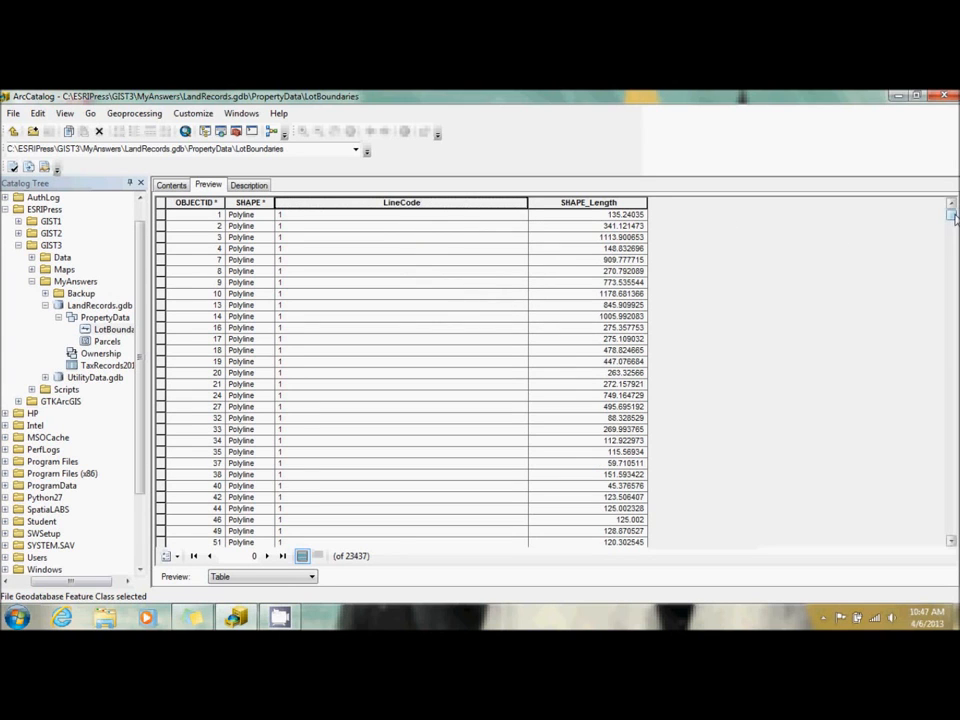
left_click_drag(954, 218, 951, 529)
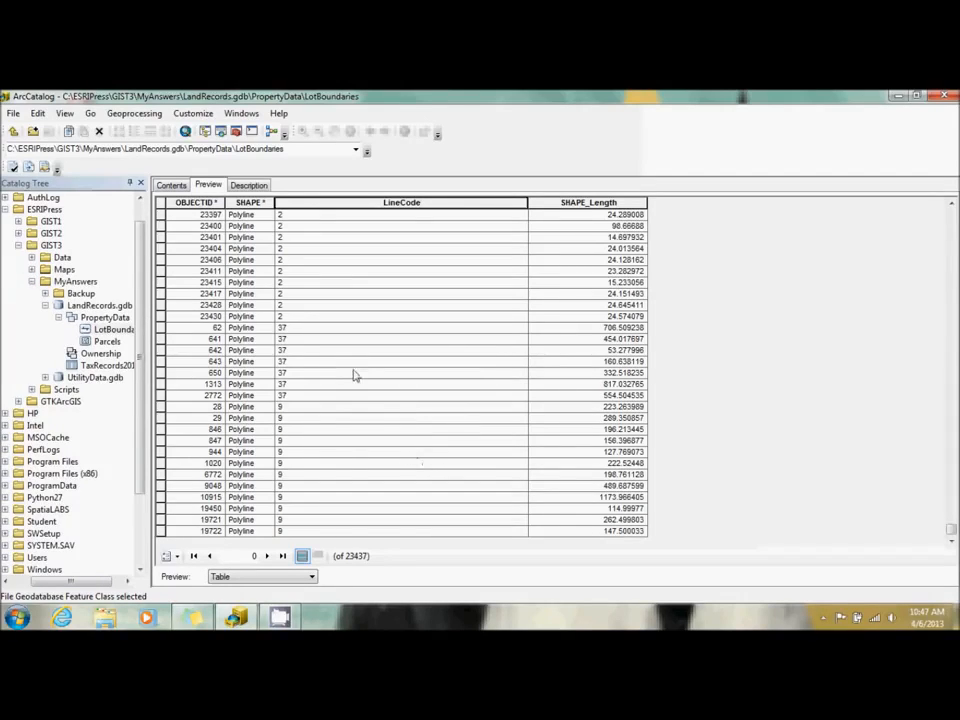
Preview the ParcelLineSource.shp table from the Data folder, sort it by Linecode in ascending order, and examine the last records
left_click(31, 257)
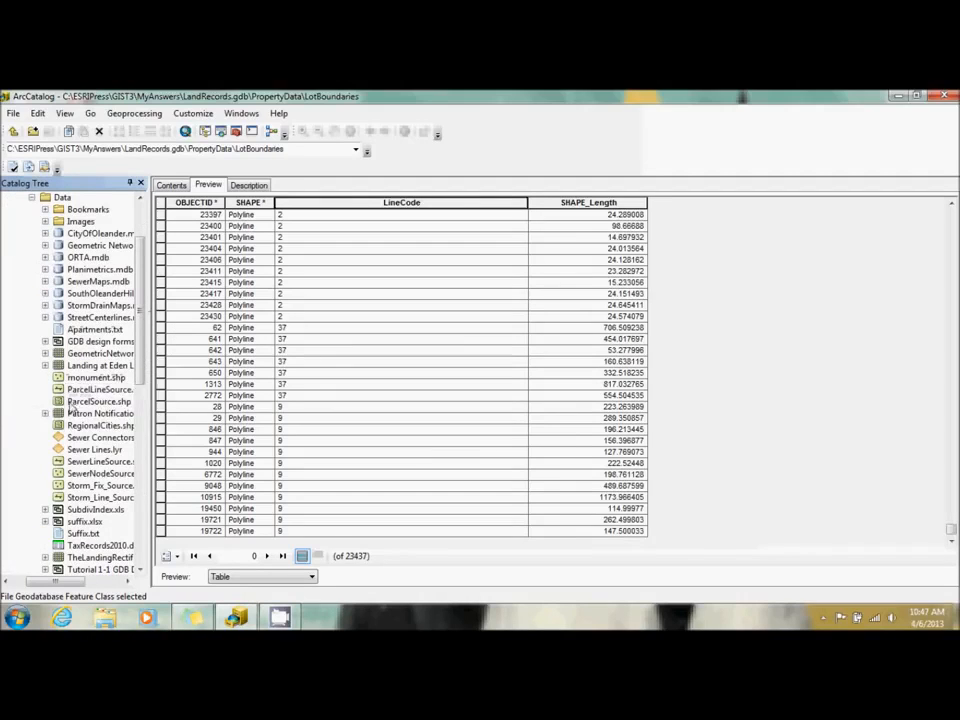
left_click(92, 389)
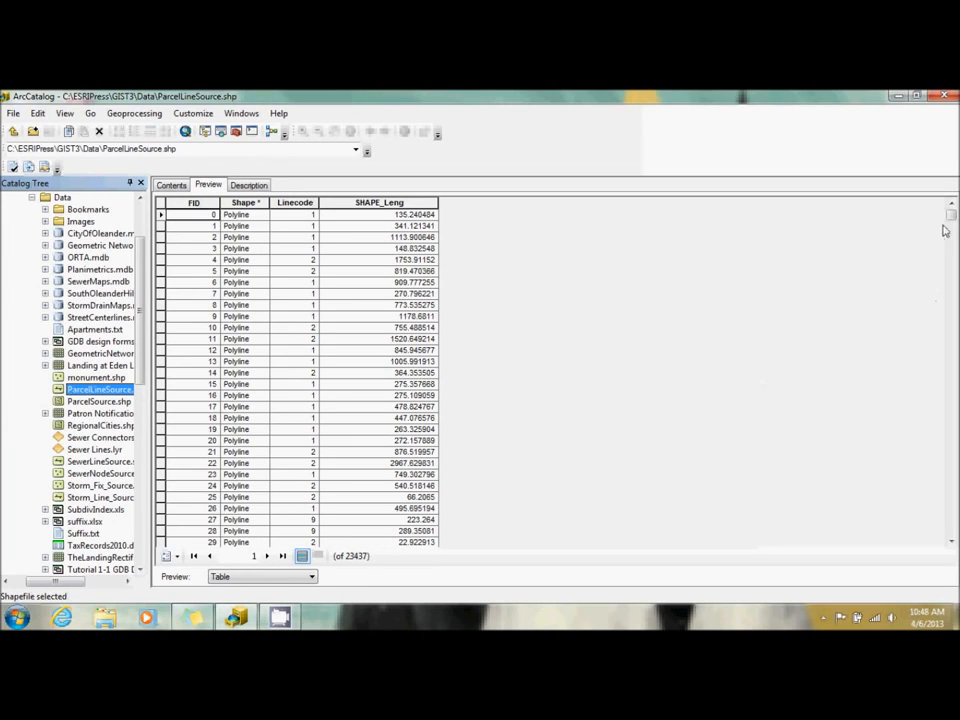
left_click_drag(950, 226, 953, 488)
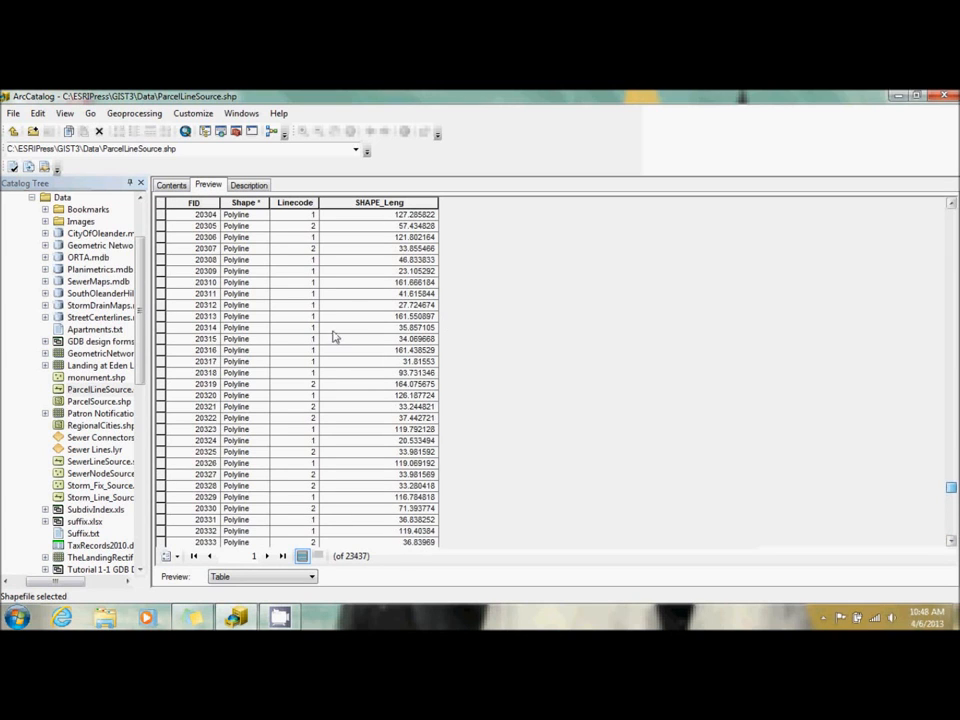
right_click(284, 203)
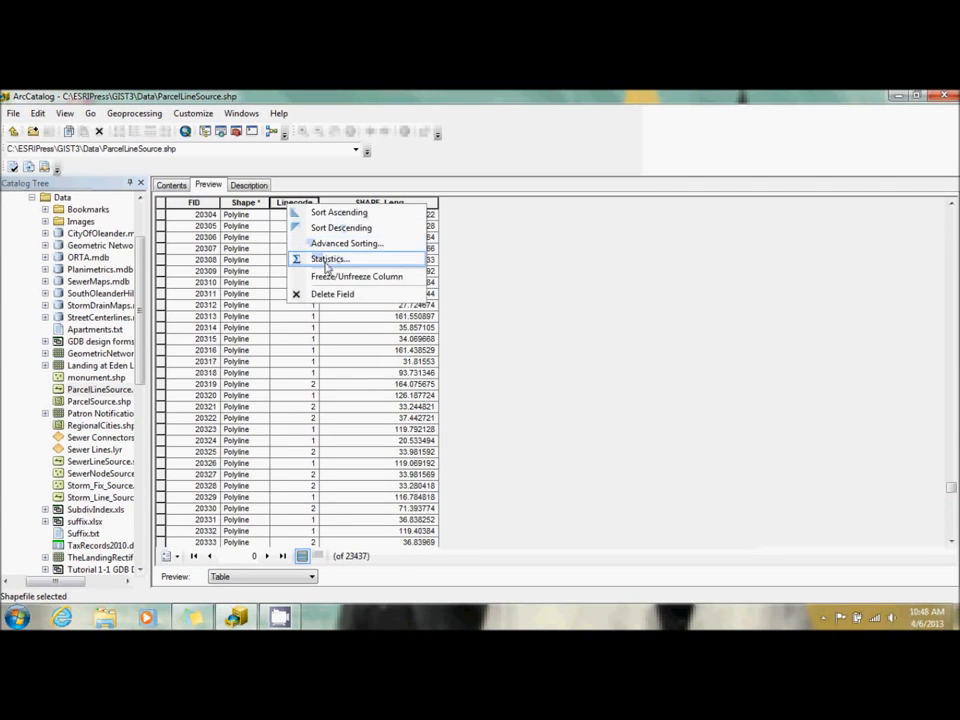
left_click(333, 227)
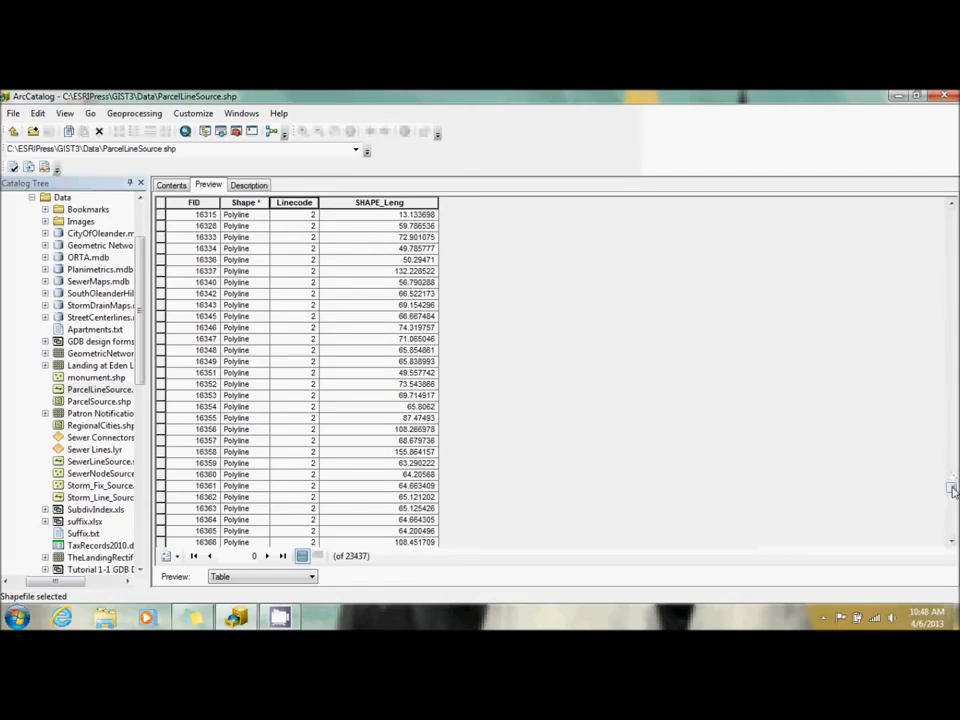
left_click_drag(953, 495, 952, 533)
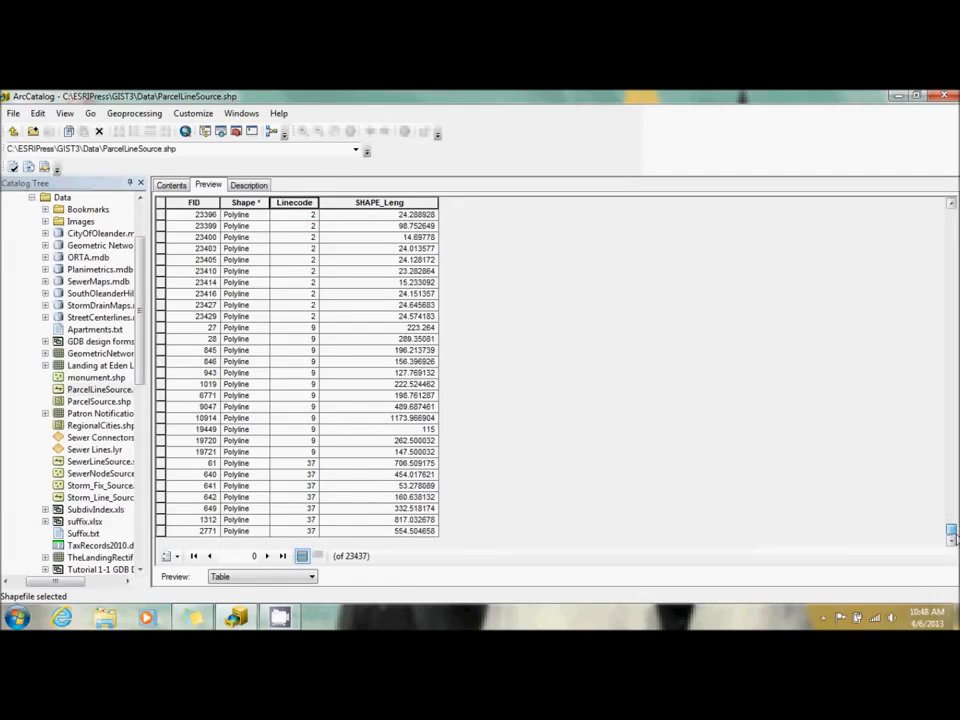